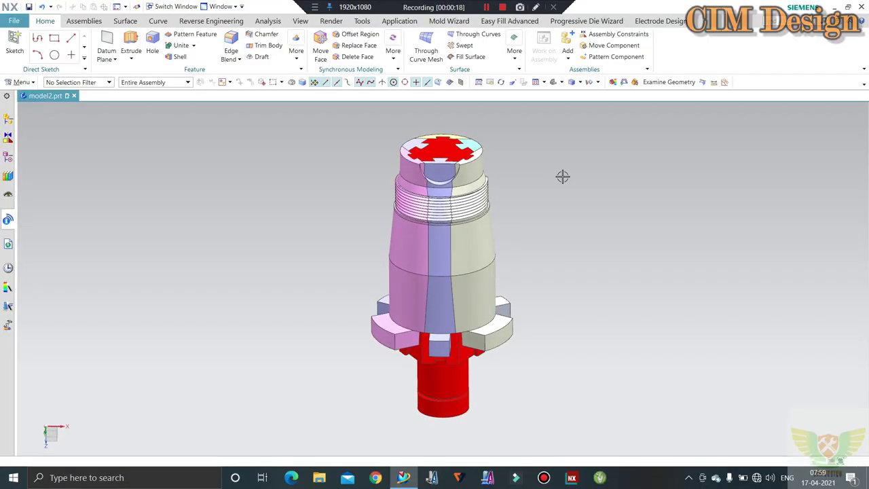
Orbit, pan and zoom the multi-coloured core-pin assembly to inspect it from several sides.
middle_drag(392, 174, 476, 159)
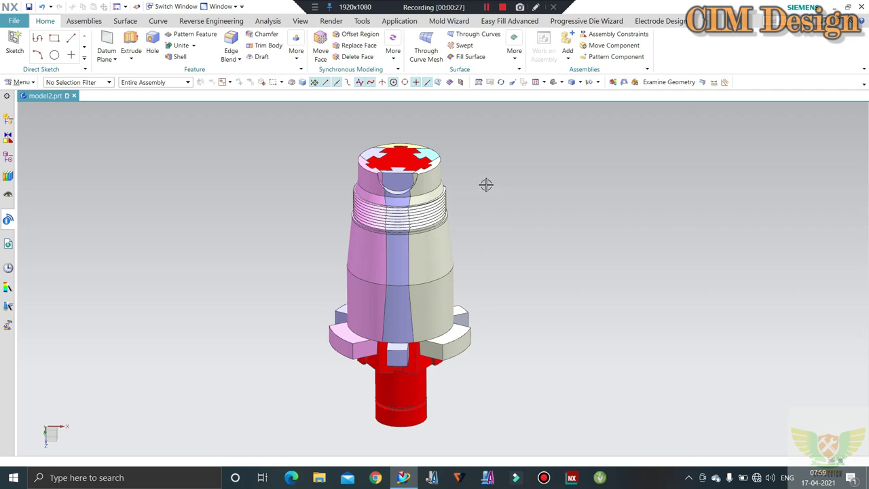
middle_drag(486, 185, 427, 207)
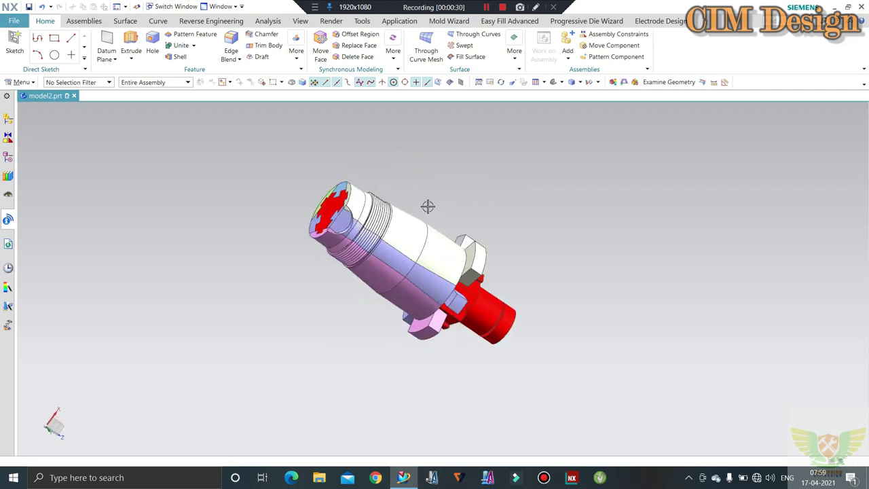
scroll(428, 207, up, 2)
scroll(429, 207, down, 2)
mouse_move(429, 206)
middle_down()
mouse_move(465, 157)
mouse_move(451, 136)
mouse_move(475, 210)
mouse_move(417, 197)
middle_up()
mouse_move(411, 227)
middle_down()
mouse_move(501, 258)
mouse_move(669, 238)
mouse_move(573, 262)
mouse_move(539, 243)
mouse_move(547, 157)
mouse_move(578, 165)
mouse_move(547, 218)
mouse_move(563, 259)
middle_up()
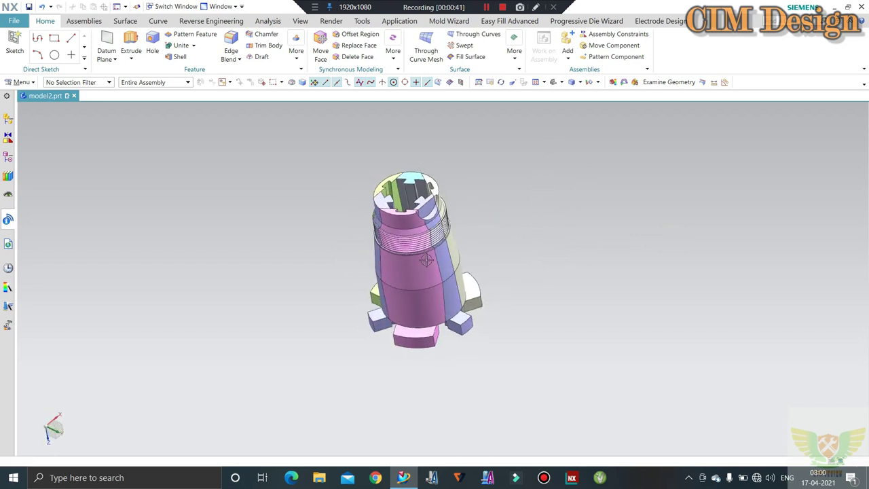
mouse_move(427, 260)
middle_down()
mouse_move(481, 238)
mouse_move(485, 180)
mouse_move(528, 195)
mouse_move(559, 135)
mouse_move(578, 190)
mouse_move(576, 169)
middle_up()
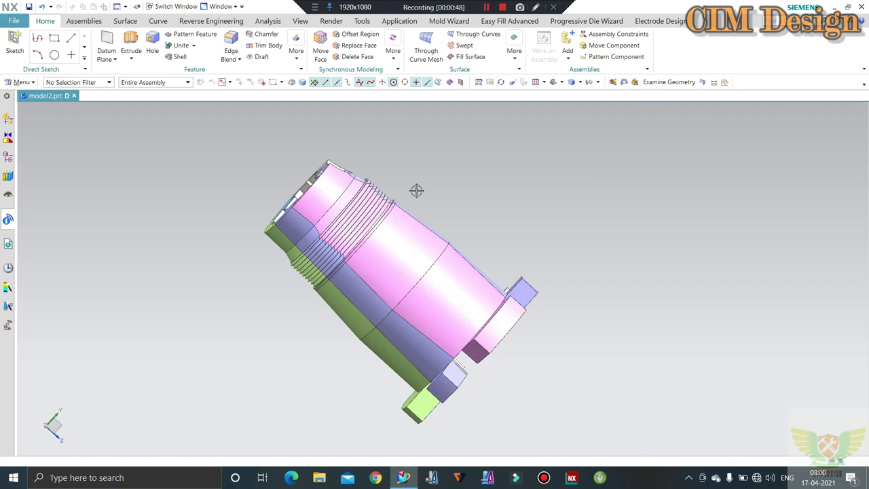
scroll(425, 201, up, 1)
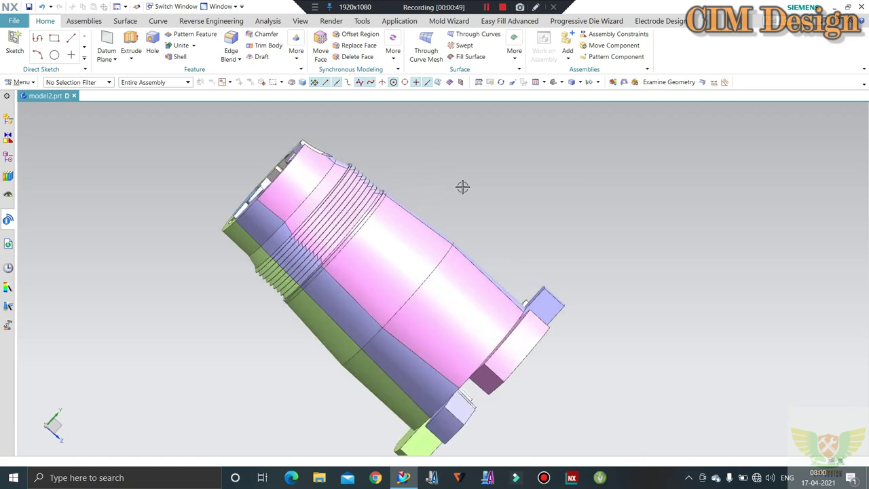
mouse_move(462, 187)
middle_down()
mouse_move(613, 240)
mouse_move(648, 219)
mouse_move(523, 299)
middle_up()
scroll(526, 306, up, 2)
scroll(516, 285, down, 2)
mouse_move(509, 260)
middle_down()
mouse_move(583, 223)
mouse_move(602, 268)
mouse_move(559, 241)
mouse_move(548, 253)
mouse_move(625, 286)
mouse_move(618, 267)
mouse_move(572, 251)
middle_up()
scroll(476, 238, up, 2)
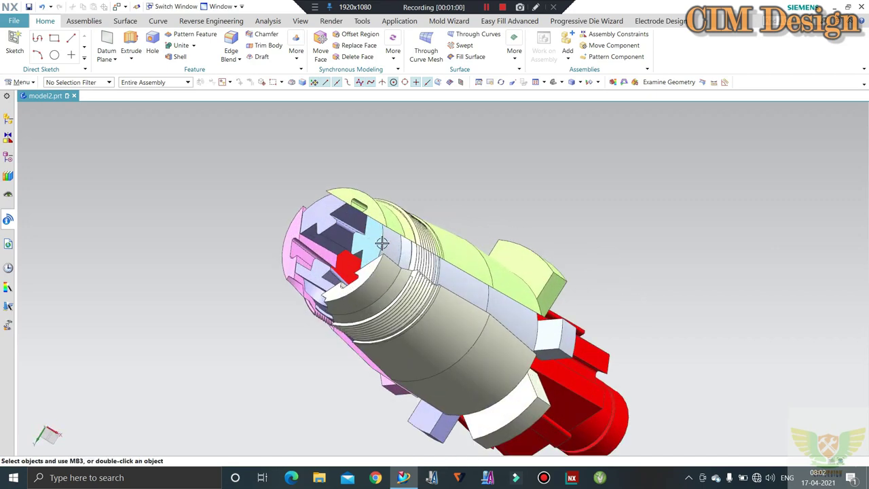
scroll(340, 211, up, 1)
mouse_move(440, 273)
middle_down()
mouse_move(398, 225)
mouse_move(400, 215)
middle_up()
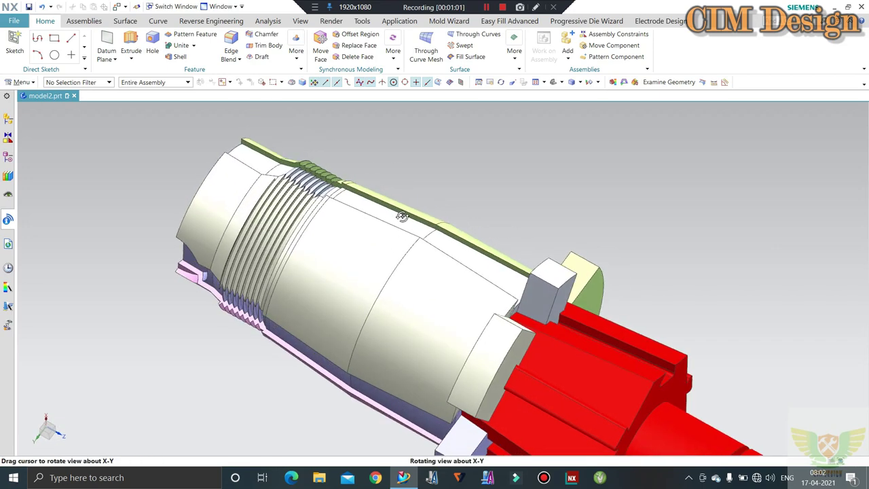
scroll(357, 237, down, 3)
mouse_move(357, 237)
middle_down()
mouse_move(388, 193)
mouse_move(354, 204)
mouse_move(306, 197)
mouse_move(446, 282)
middle_up()
mouse_move(528, 300)
middle_down()
mouse_move(443, 305)
mouse_move(456, 301)
middle_up()
scroll(416, 234, up, 5)
scroll(416, 235, down, 2)
scroll(417, 235, down, 4)
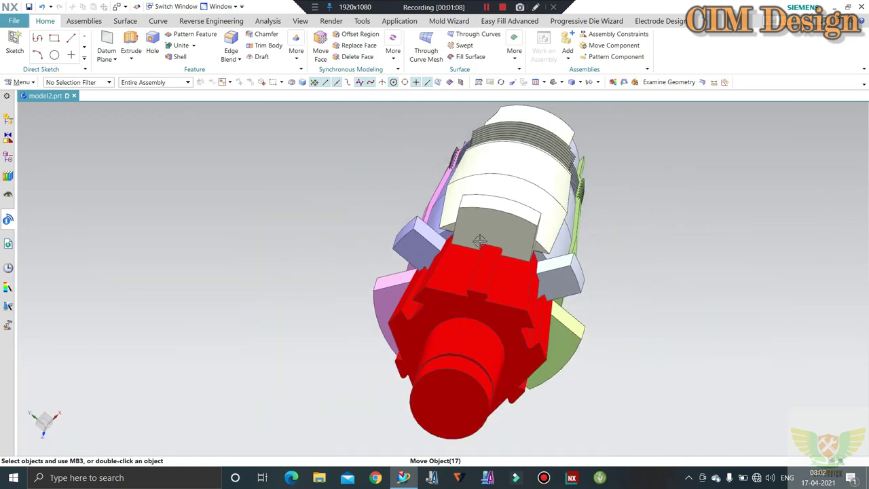
mouse_move(416, 234)
middle_down()
mouse_move(494, 254)
mouse_move(489, 224)
mouse_move(459, 195)
middle_up()
mouse_move(451, 341)
middle_down()
mouse_move(442, 345)
mouse_move(576, 241)
middle_up()
scroll(487, 245, up, 2)
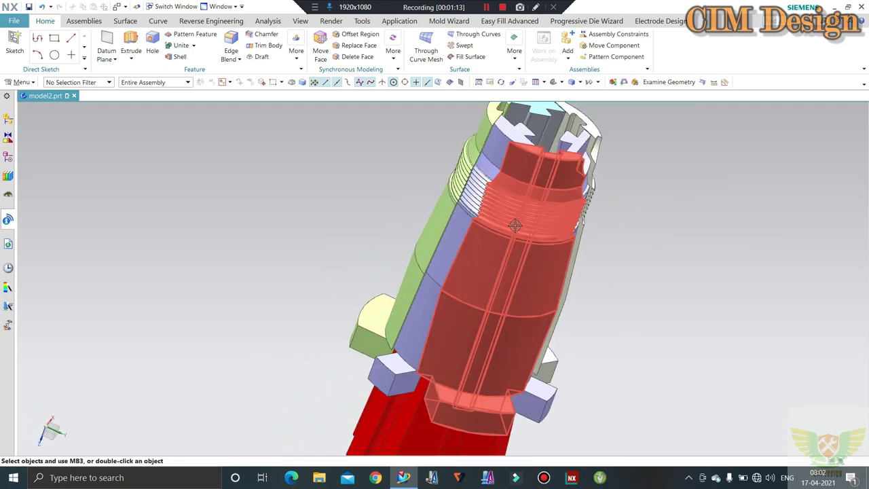
mouse_move(486, 244)
middle_down()
mouse_move(481, 206)
mouse_move(594, 218)
middle_up()
scroll(481, 207, down, 3)
scroll(497, 249, up, 1)
scroll(496, 249, up, 2)
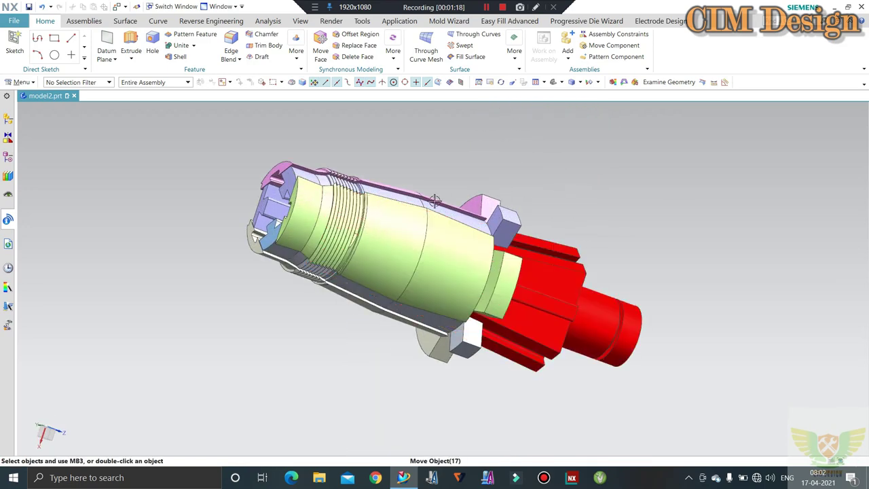
mouse_move(484, 156)
middle_down()
mouse_move(491, 198)
mouse_move(369, 203)
mouse_move(361, 177)
mouse_move(398, 186)
mouse_move(442, 87)
middle_up()
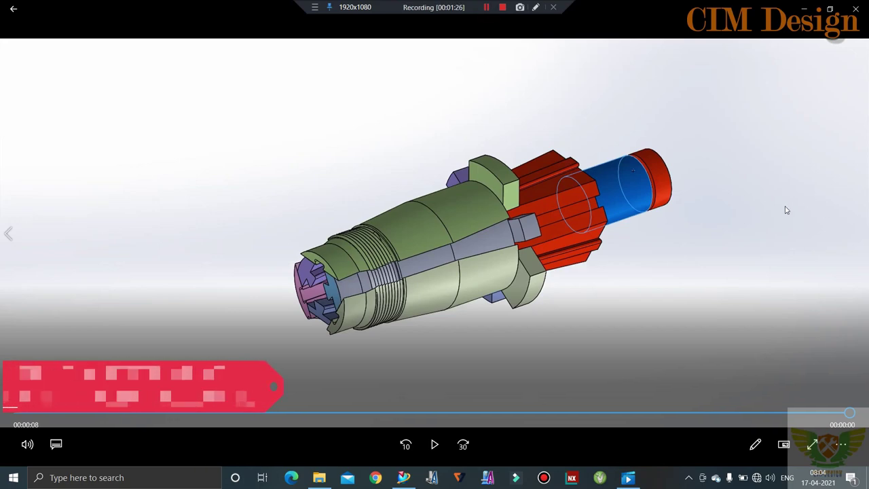
Replay the core-pin reference clip twice, then pause it on the model.
click(432, 444)
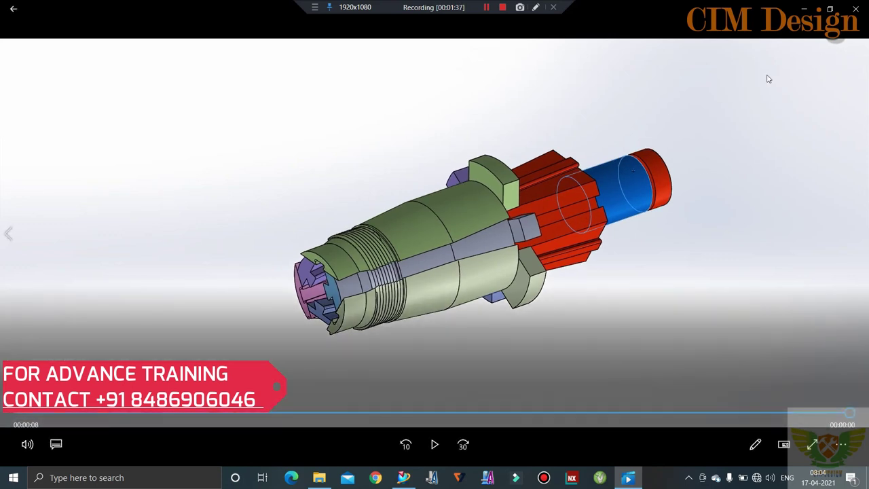
click(434, 444)
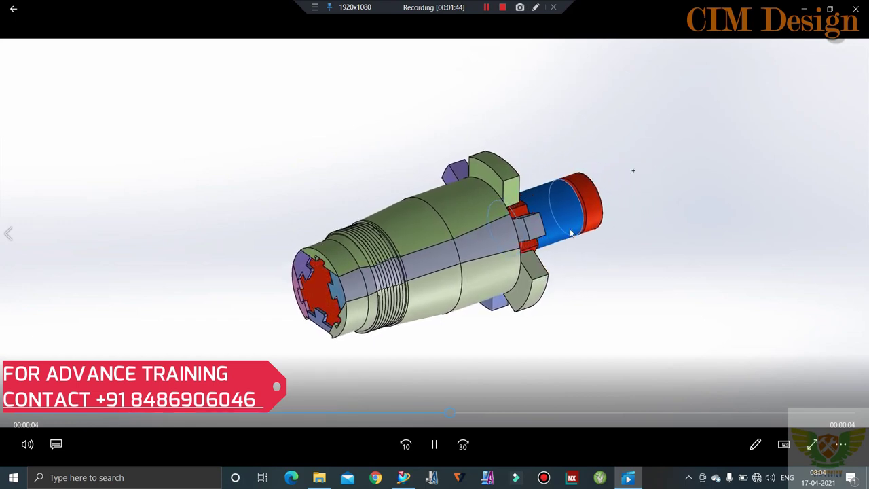
click(278, 291)
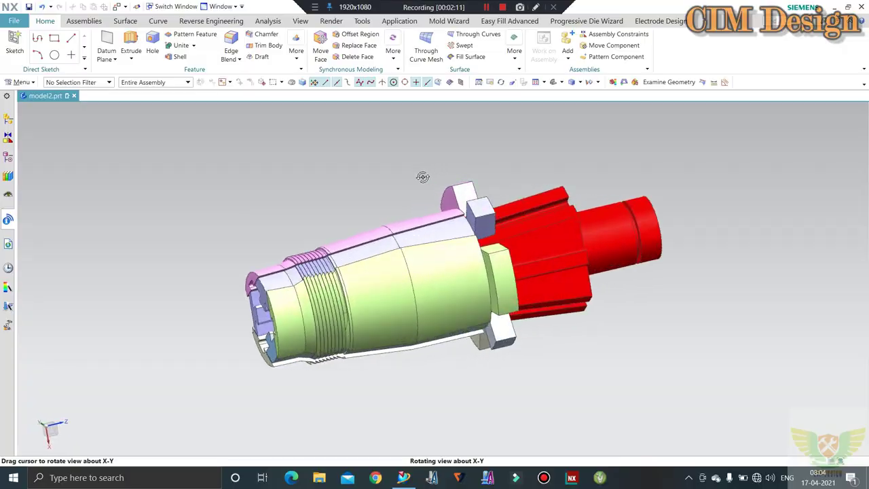
Leave the video player and return to the empty model4.prt part in NX.
mouse_move(422, 177)
middle_down()
mouse_move(394, 260)
mouse_move(410, 205)
middle_up()
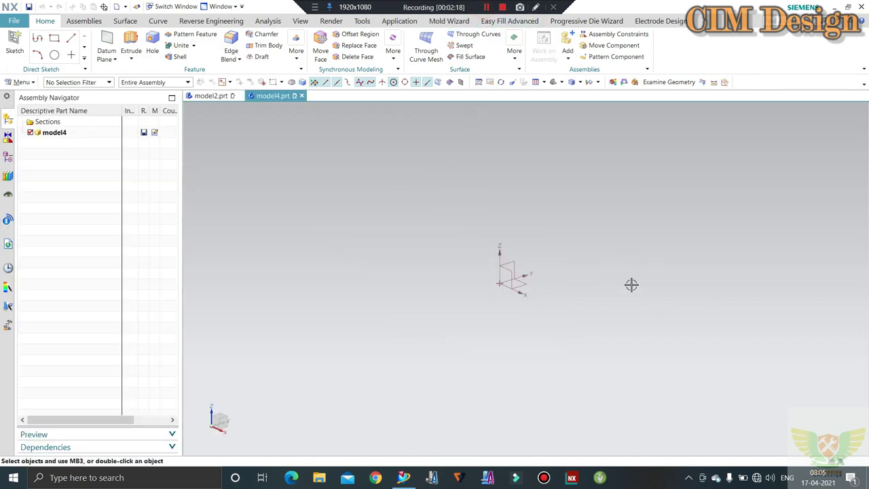
On the XY plane, sketch a 30 mm diameter circle centred on the origin and finish the sketch.
middle_click(530, 286)
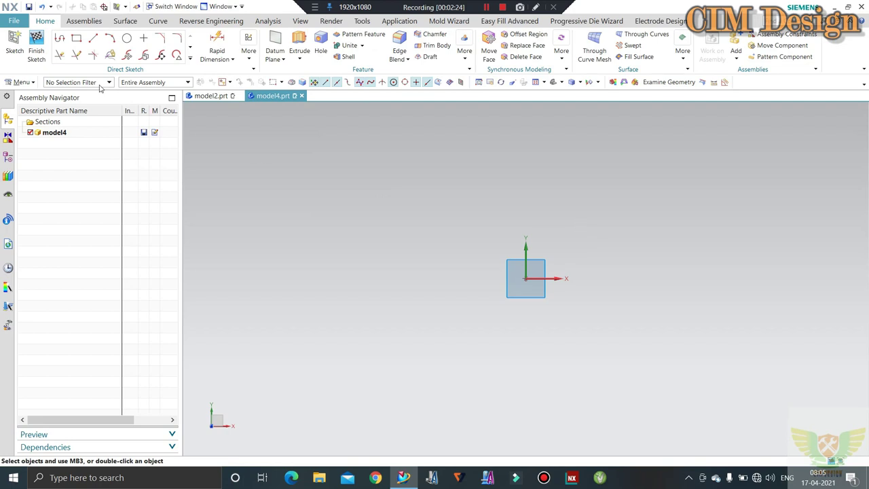
click(126, 40)
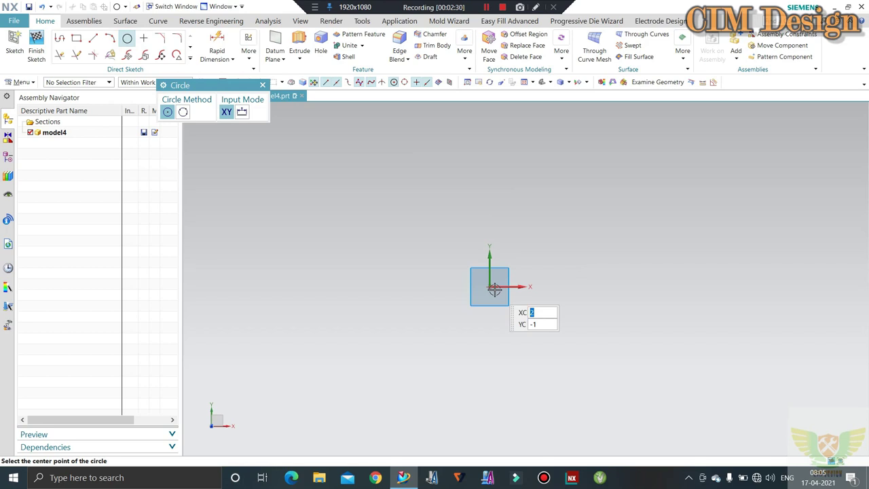
click(493, 287)
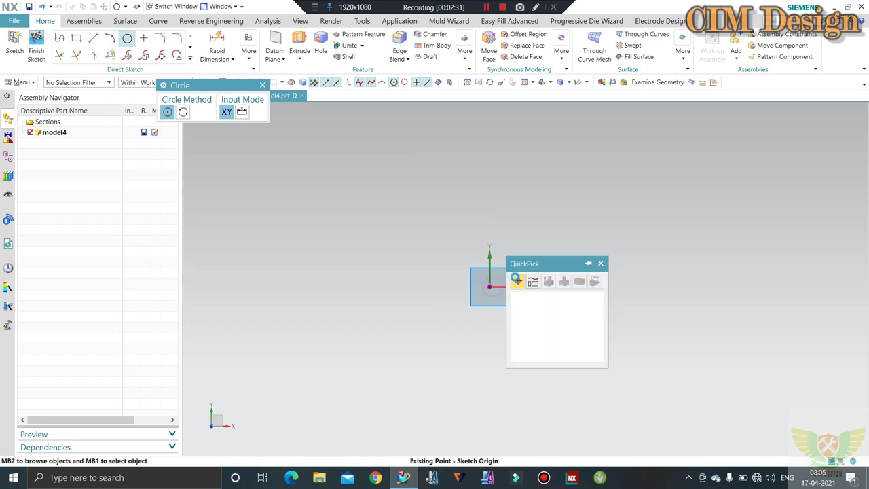
click(561, 306)
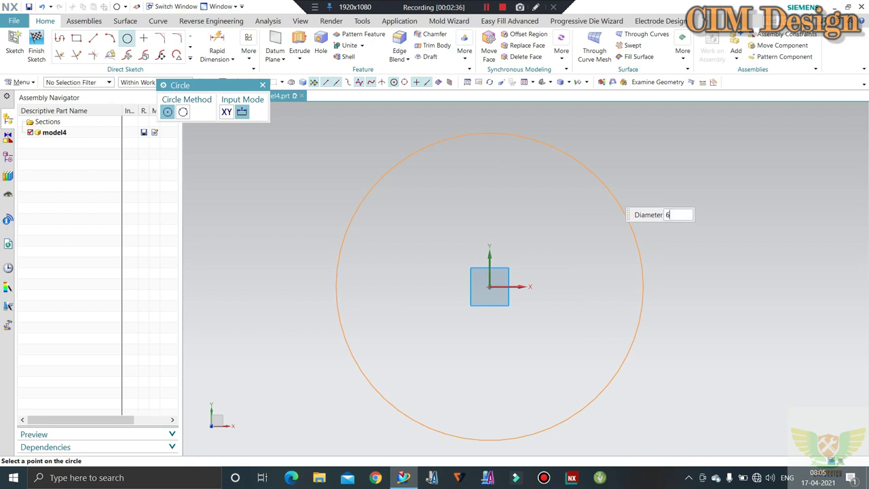
key(Return)
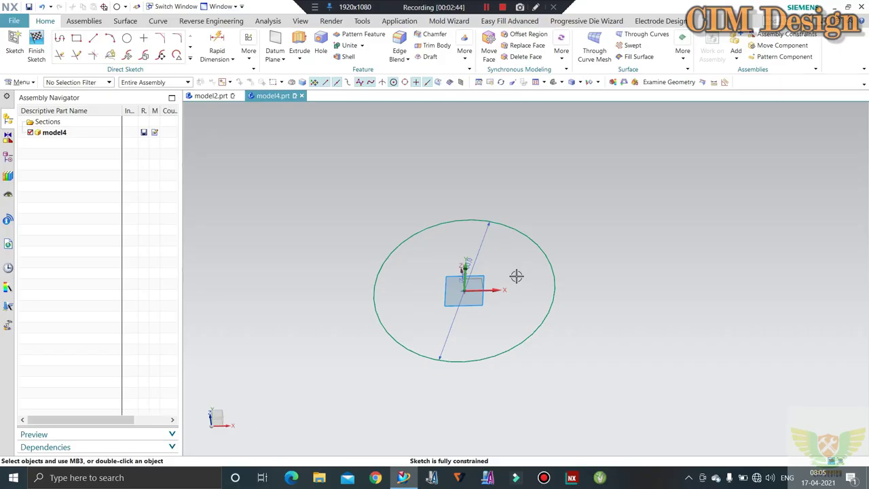
scroll(526, 288, up, 1)
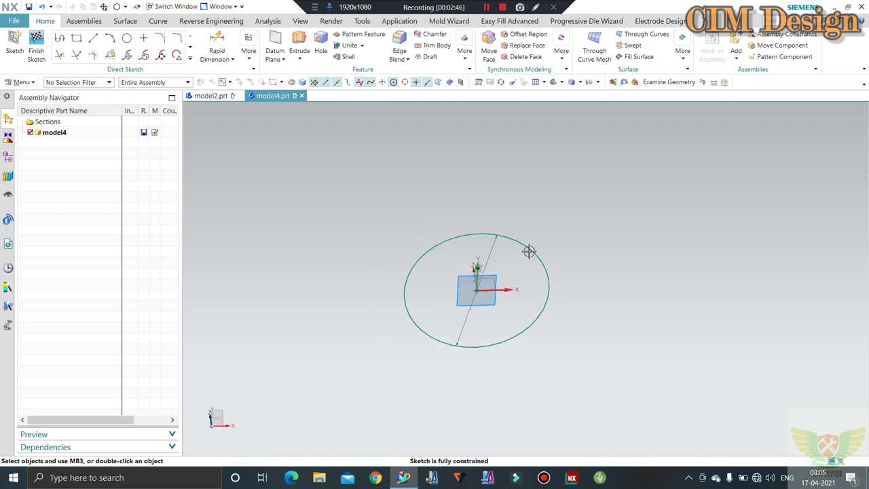
click(38, 48)
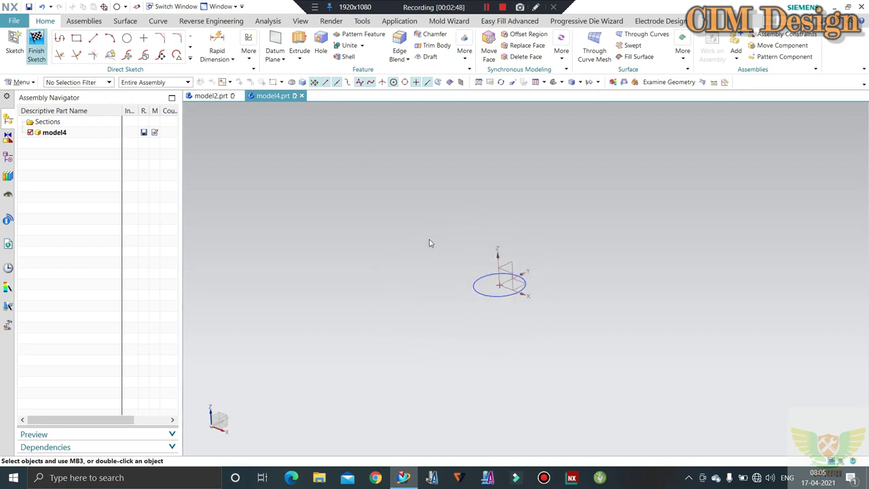
Extrude the circle 35 mm along +ZC into a solid cylinder.
click(9, 157)
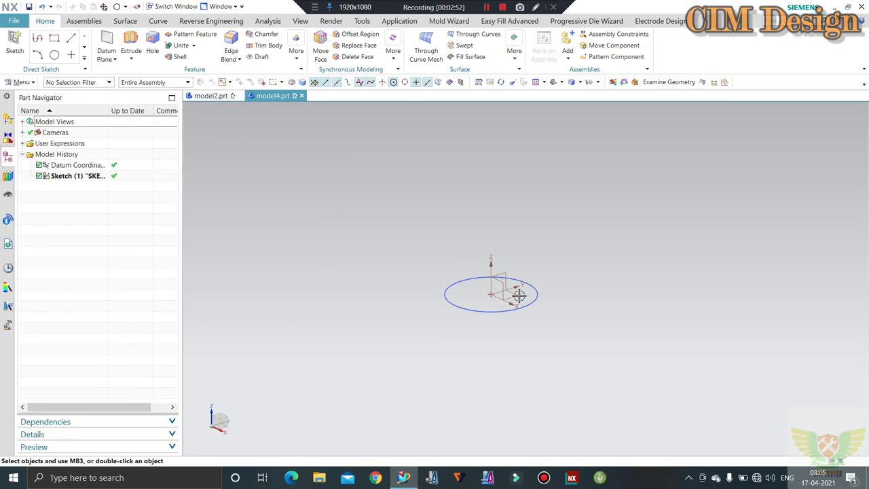
click(130, 42)
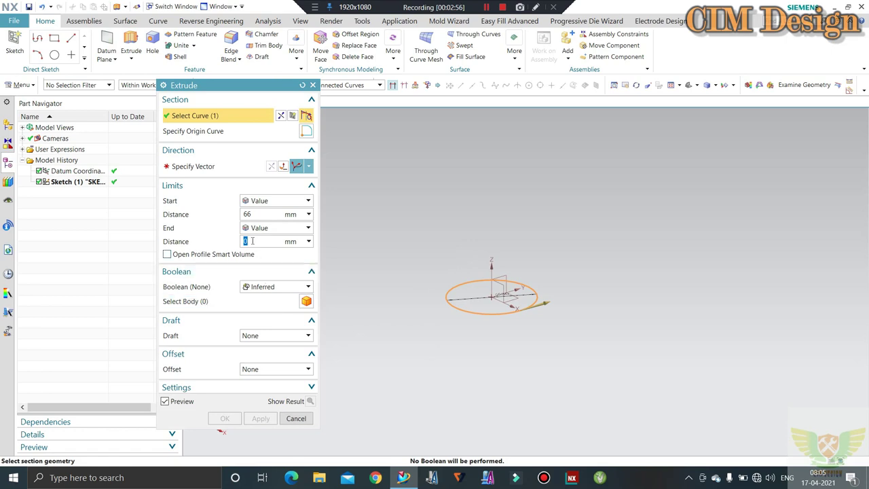
click(310, 168)
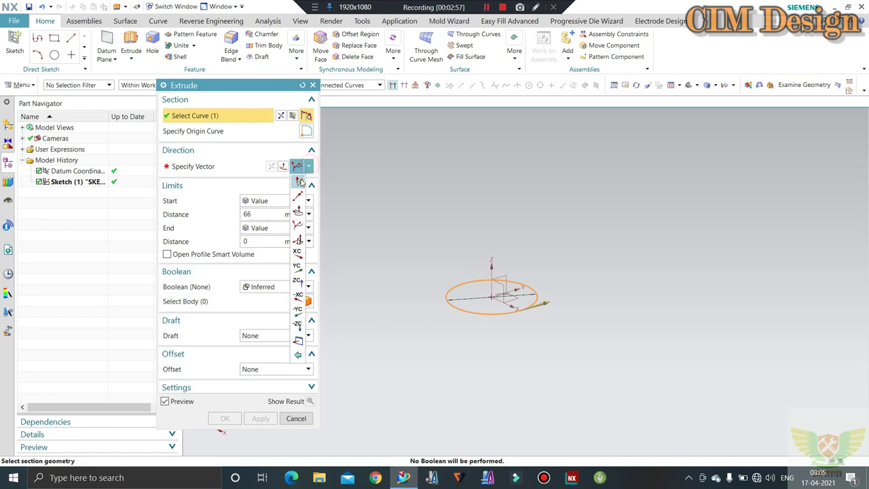
click(296, 179)
click(492, 271)
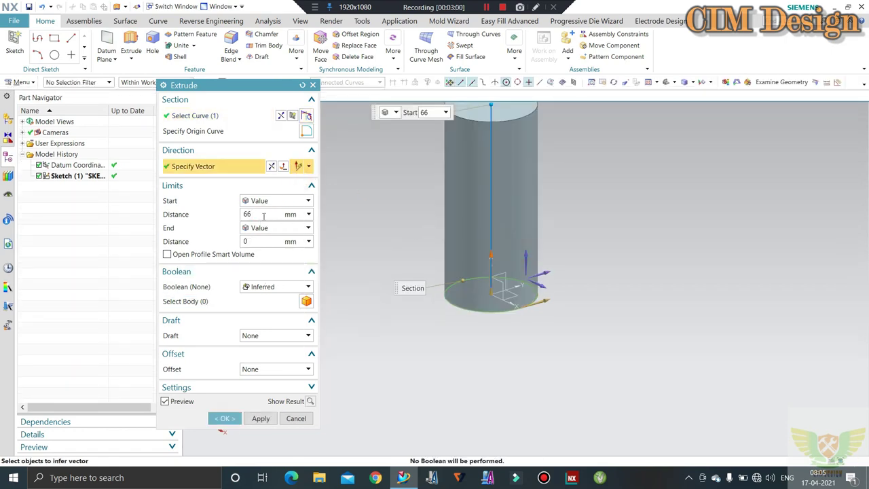
click(266, 214)
text(35)
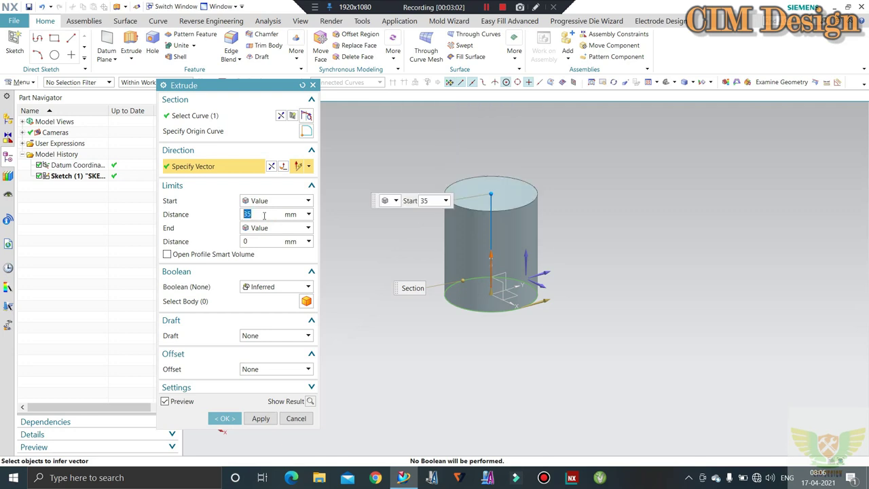
click(257, 419)
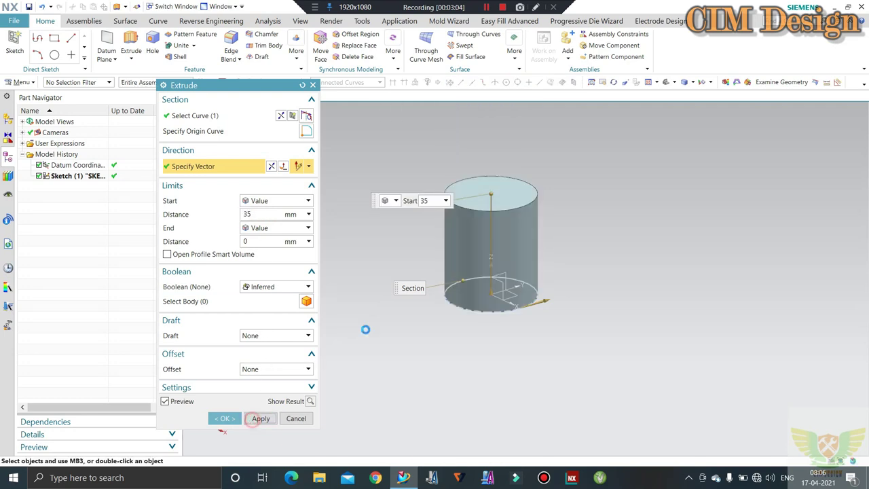
key(Escape)
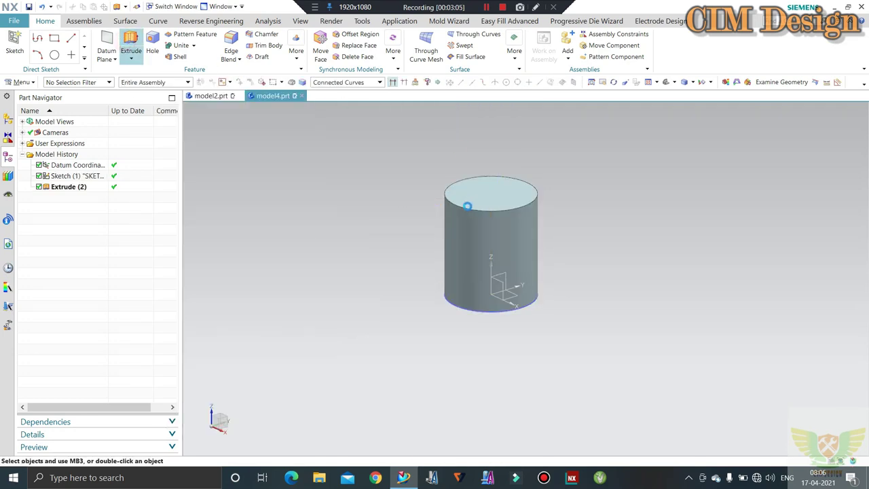
click(131, 47)
Extrude a 20 mm section with a 6° draft from the section, tapering the cylinder's end.
click(461, 208)
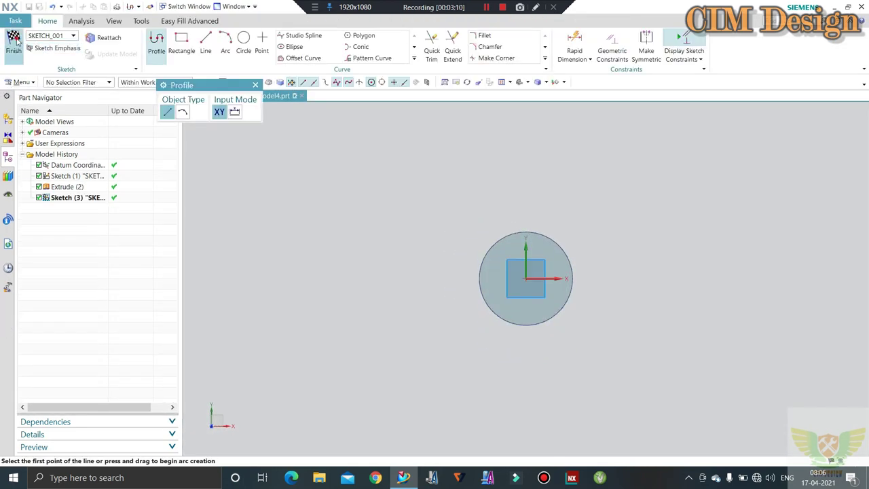
click(14, 43)
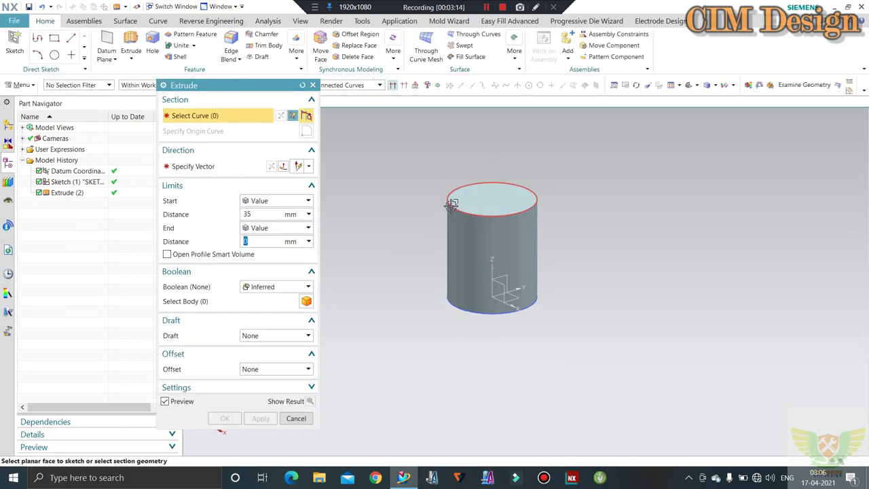
click(270, 216)
text(20)
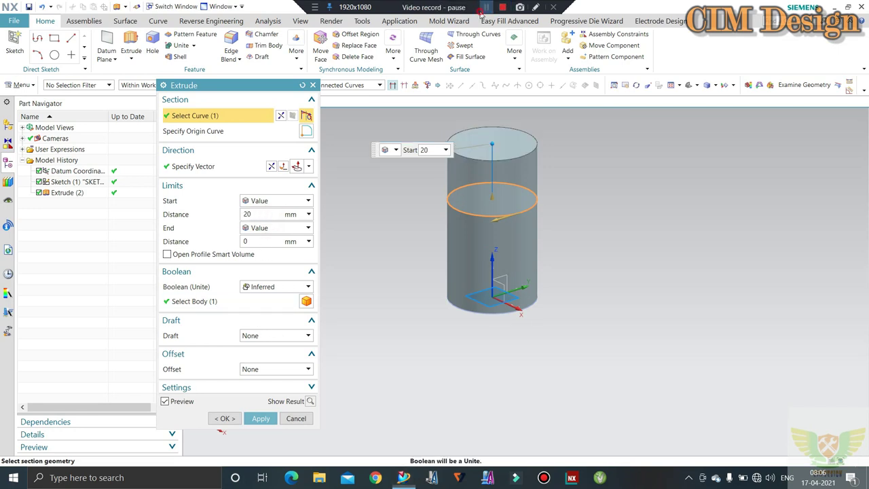
click(250, 340)
click(261, 357)
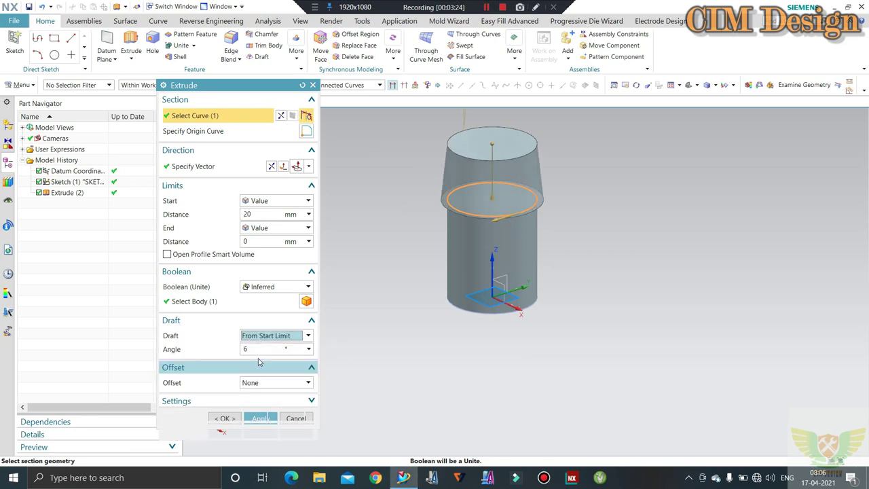
click(264, 339)
click(261, 368)
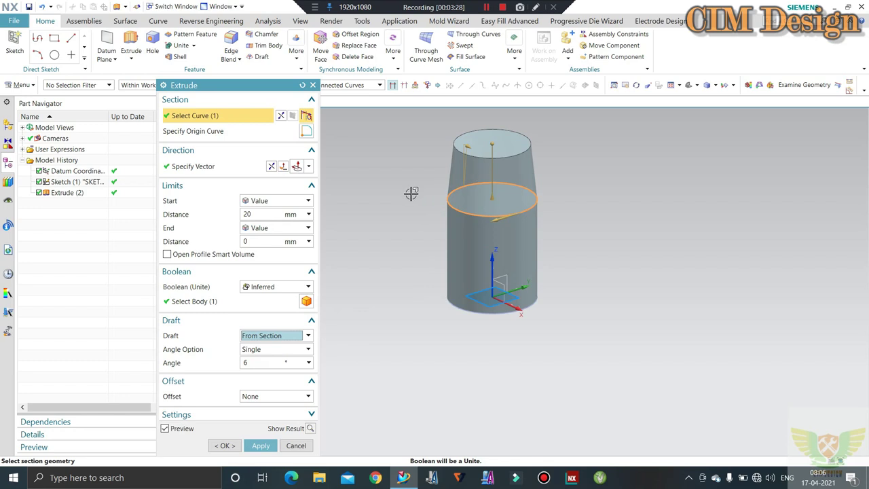
click(223, 446)
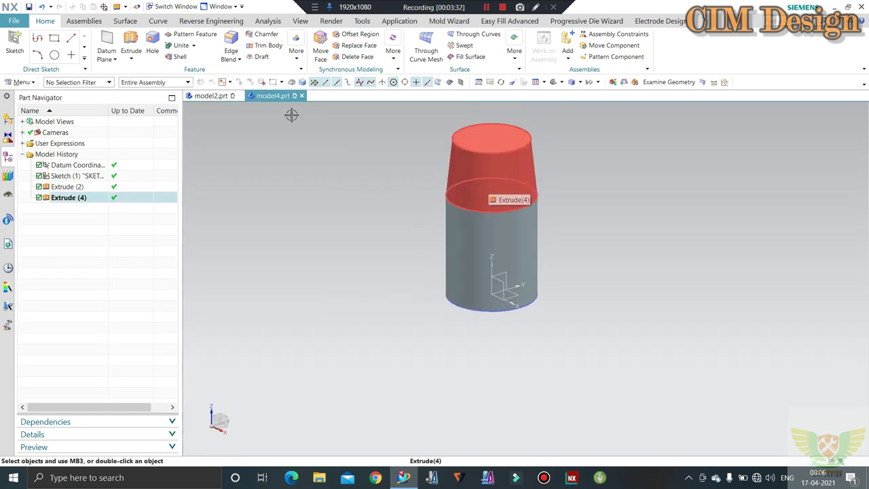
click(131, 47)
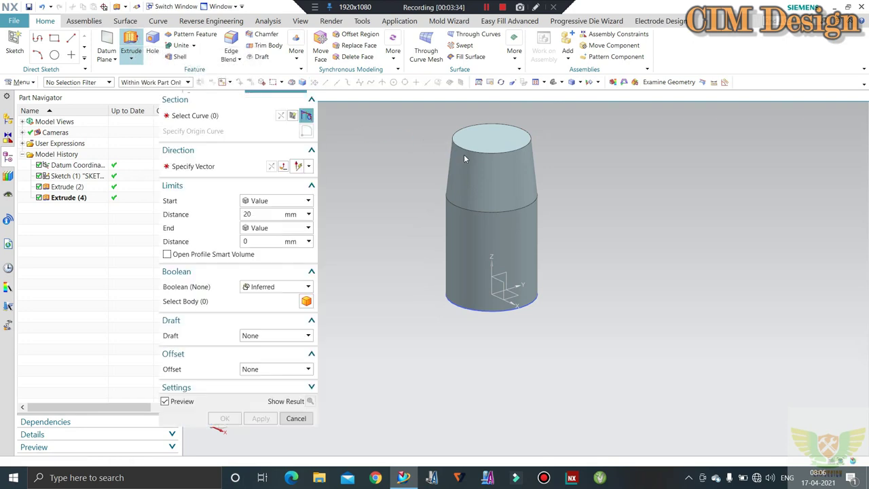
click(488, 151)
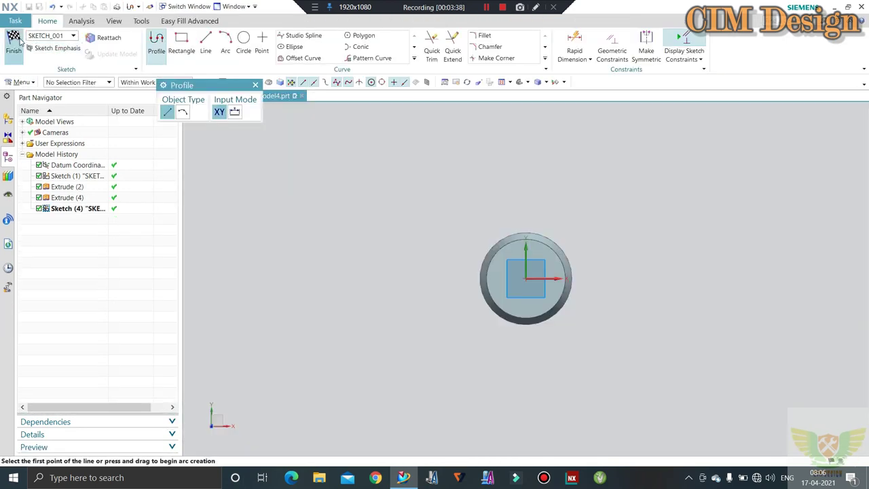
key(Escape)
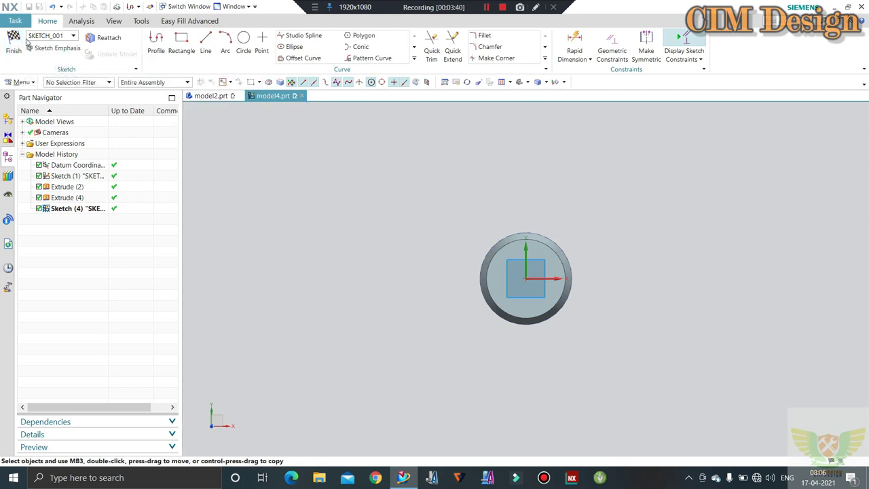
click(13, 42)
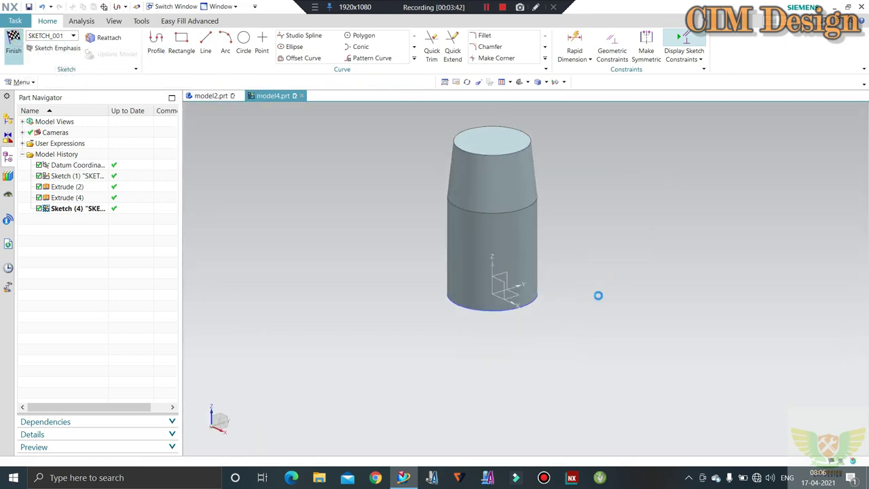
scroll(534, 151, down, 2)
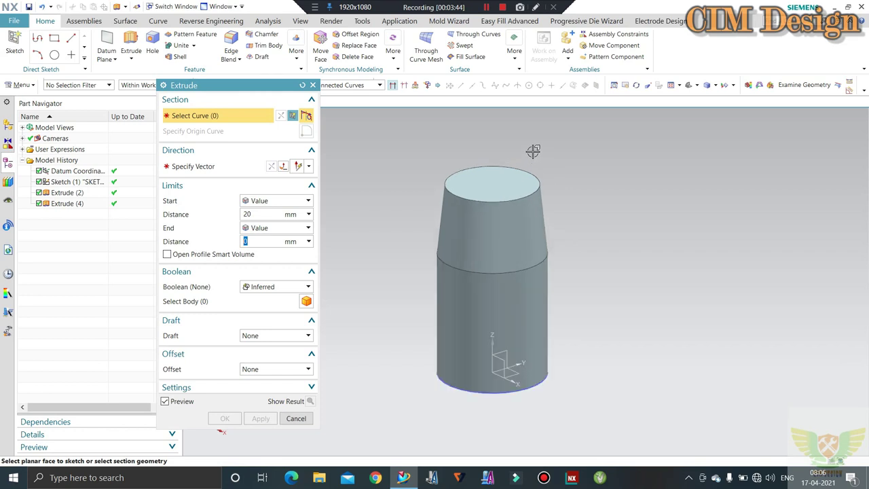
key(Escape)
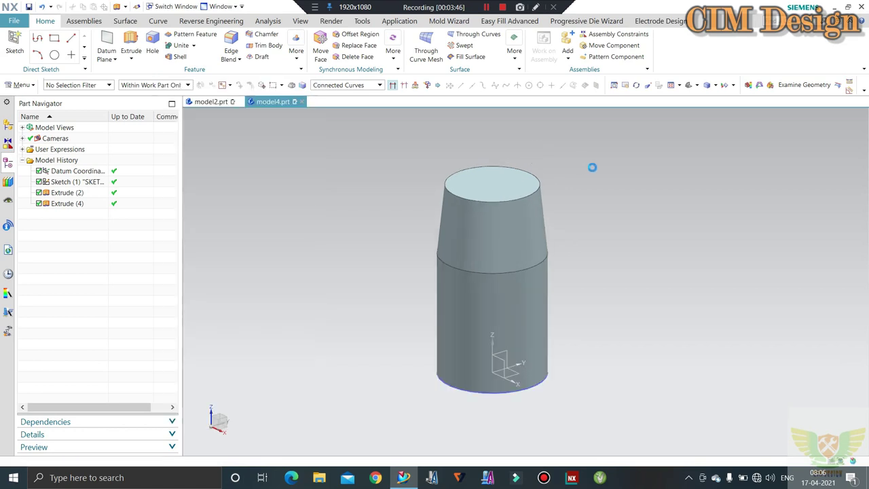
mouse_move(617, 217)
middle_down()
mouse_move(625, 182)
mouse_move(557, 243)
middle_up()
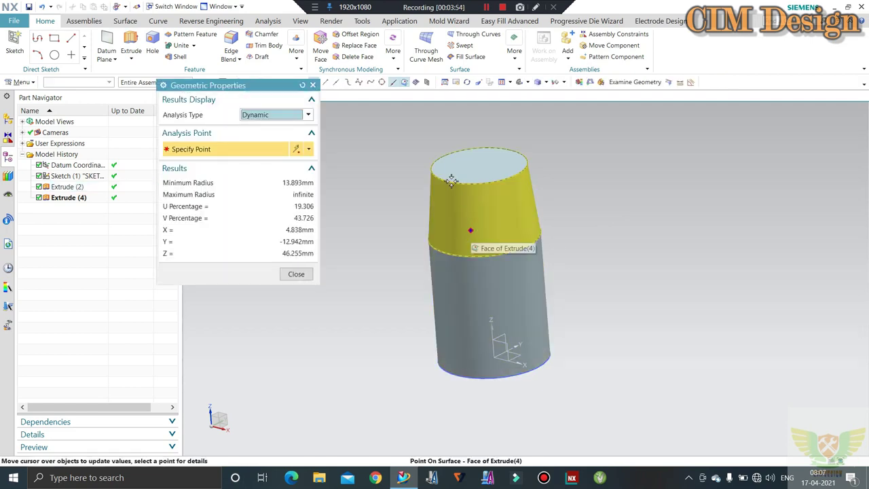
key(Escape)
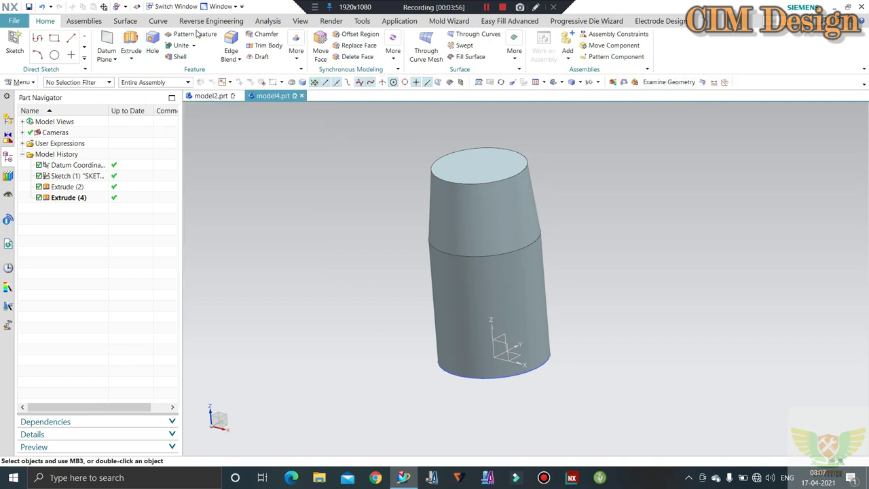
key(F4)
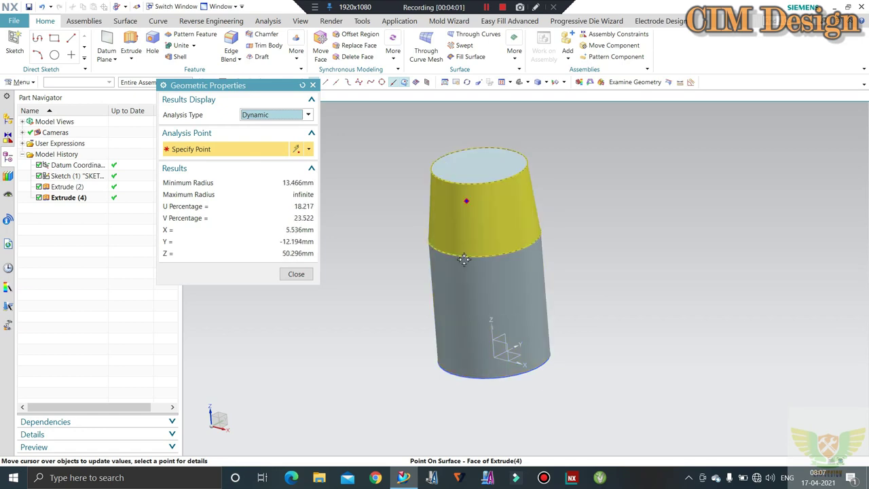
key(Escape)
mouse_move(512, 254)
middle_down()
mouse_move(481, 253)
mouse_move(561, 221)
middle_up()
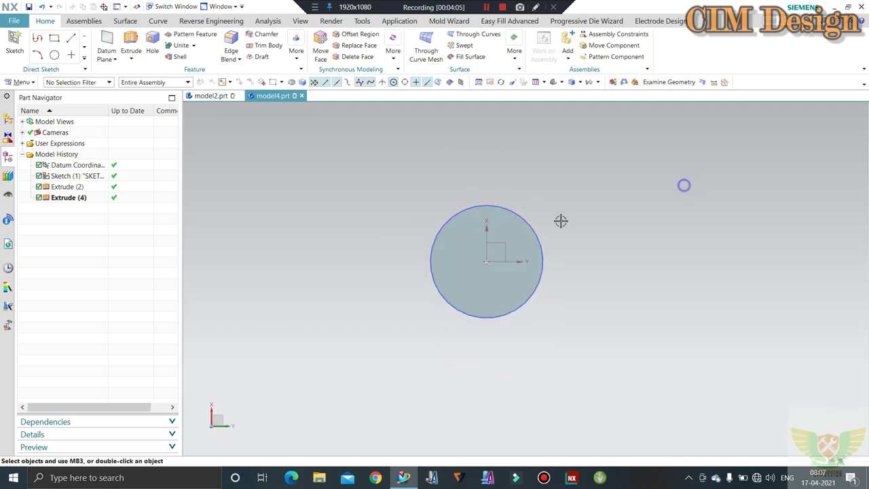
scroll(363, 171, down, 2)
mouse_move(362, 171)
middle_down()
mouse_move(365, 194)
mouse_move(382, 152)
mouse_move(294, 177)
middle_up()
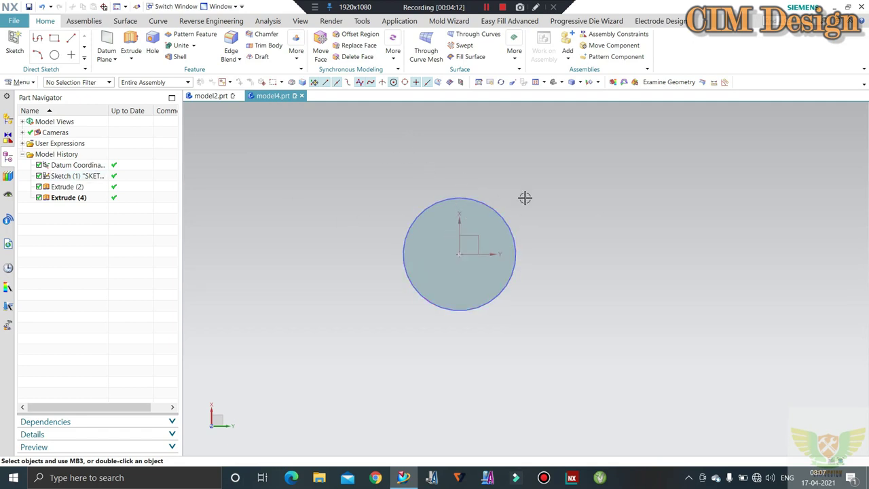
mouse_move(524, 197)
middle_down()
mouse_move(534, 231)
mouse_move(530, 218)
mouse_move(621, 202)
mouse_move(503, 206)
middle_up()
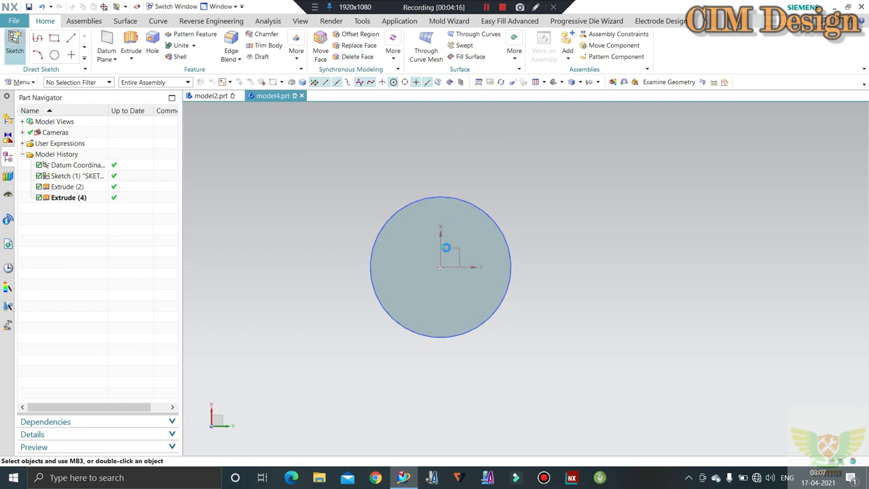
Start a sketch on the circular end face and draw a line from the origin to the top edge.
click(421, 239)
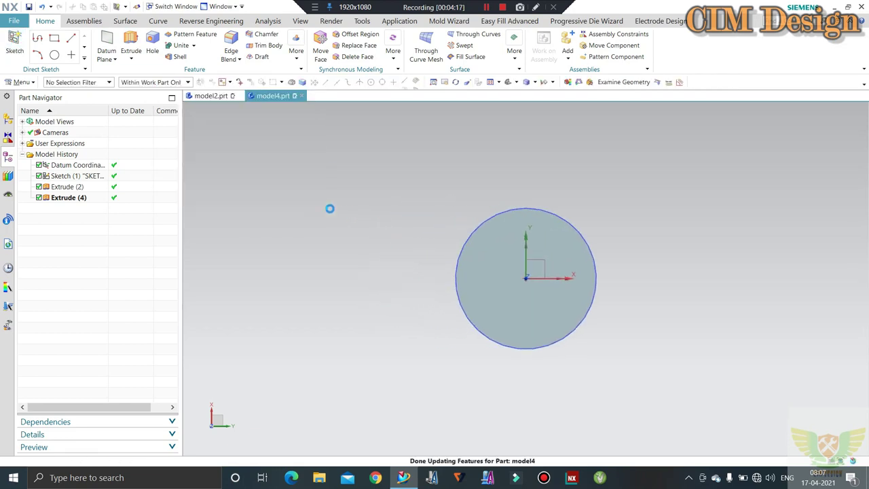
click(95, 38)
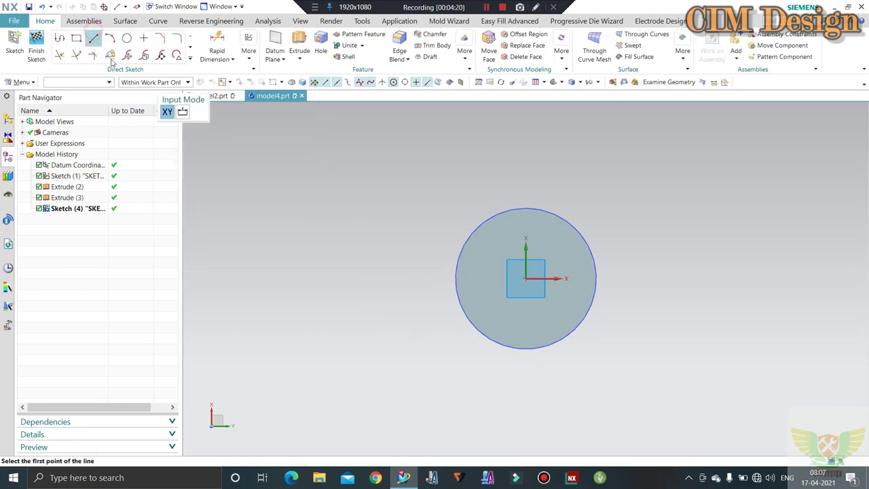
click(526, 278)
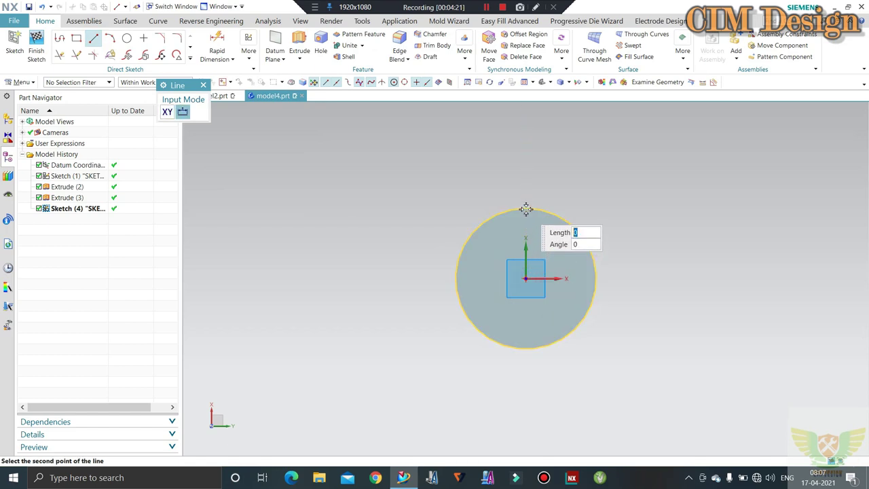
click(525, 209)
key(Escape)
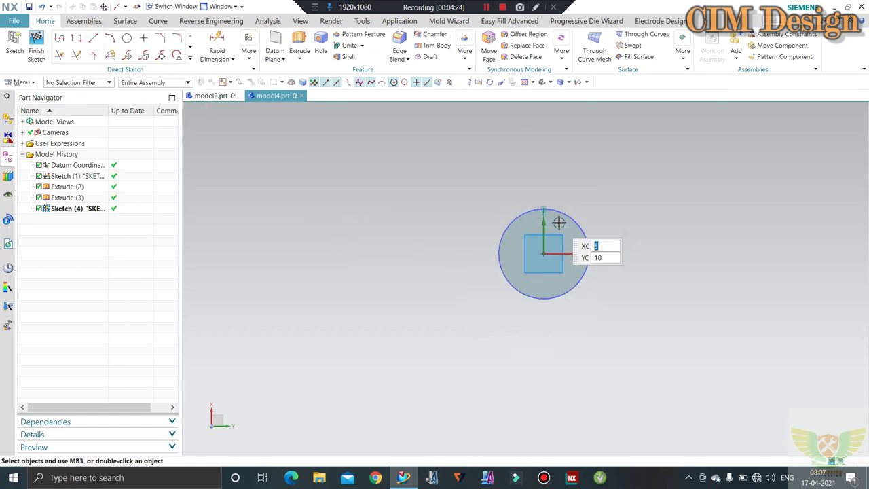
scroll(543, 217, up, 2)
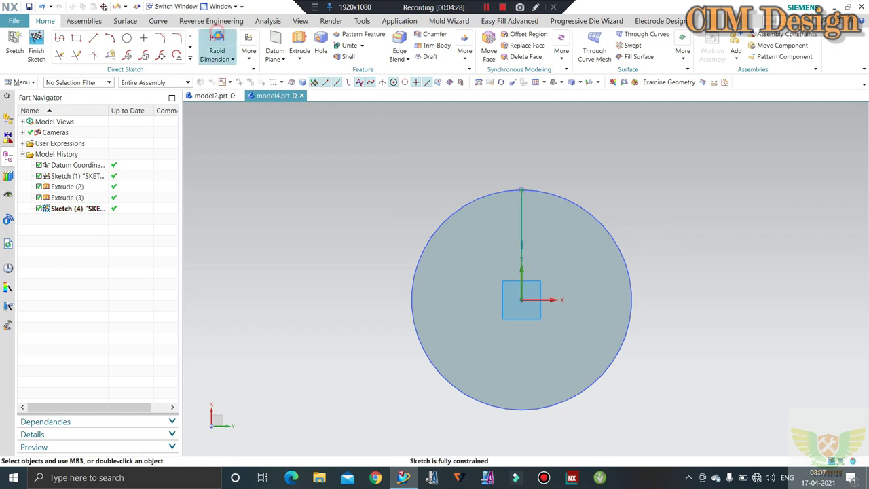
Try a 15 mm dimension on the line, dismiss the overconstrained warning, and undo it.
click(218, 37)
click(521, 234)
click(671, 285)
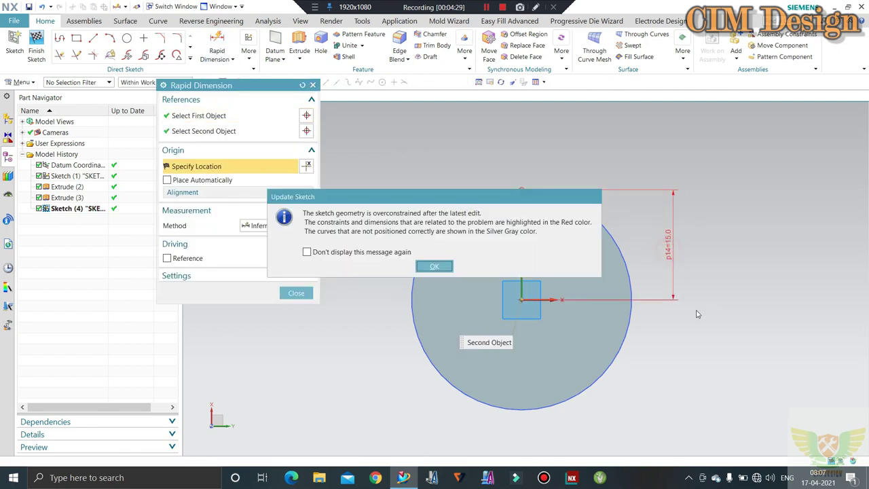
click(434, 267)
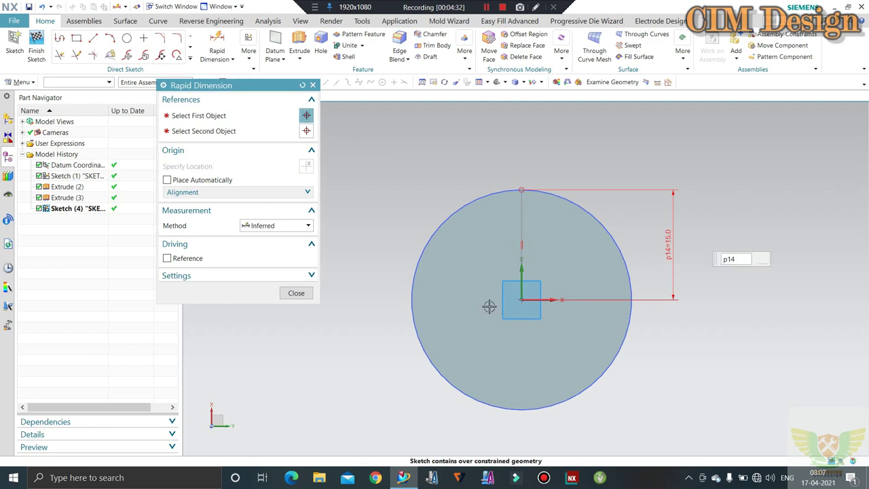
key(Escape)
key(ctrl+z)
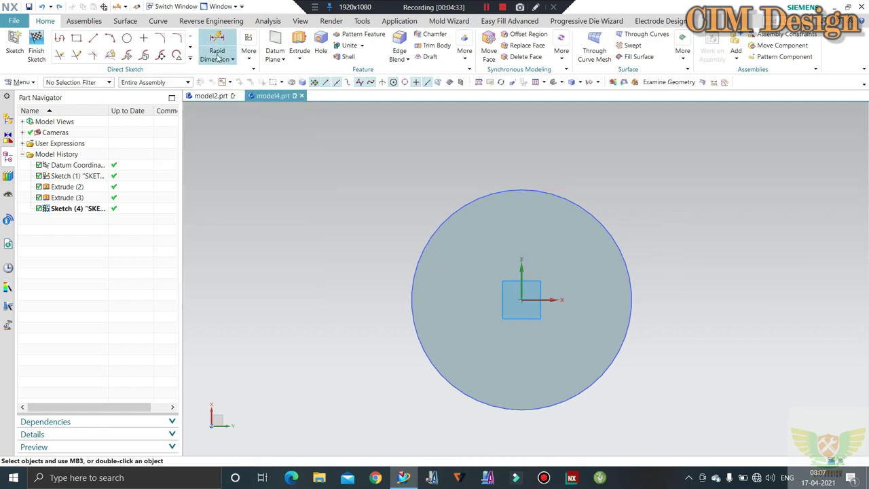
Draw a vertical 15 mm line from the sketch origin.
click(190, 58)
click(144, 130)
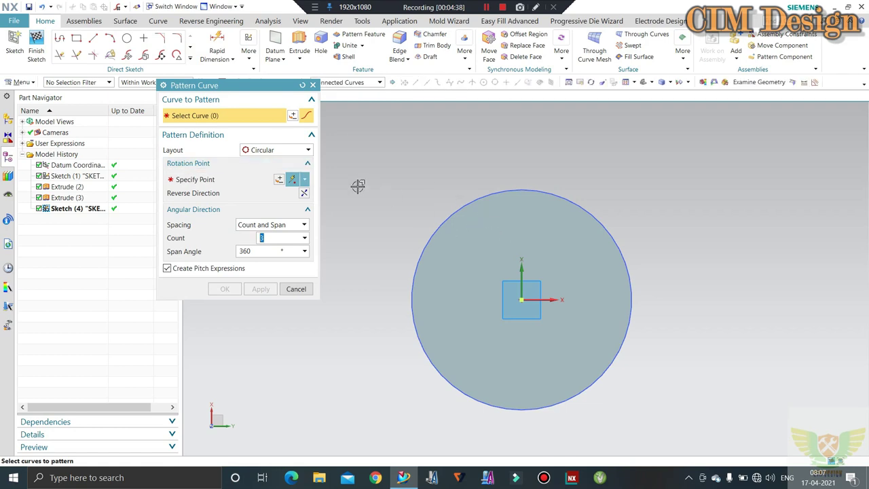
key(Escape)
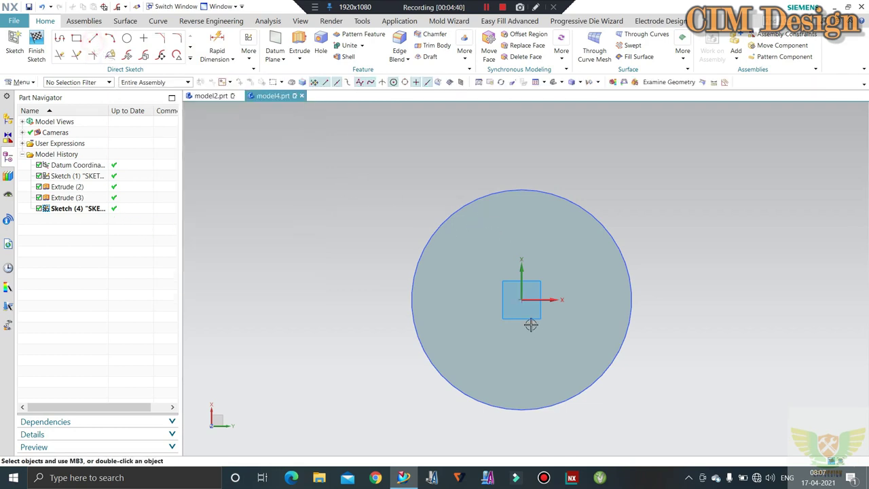
click(93, 38)
click(522, 299)
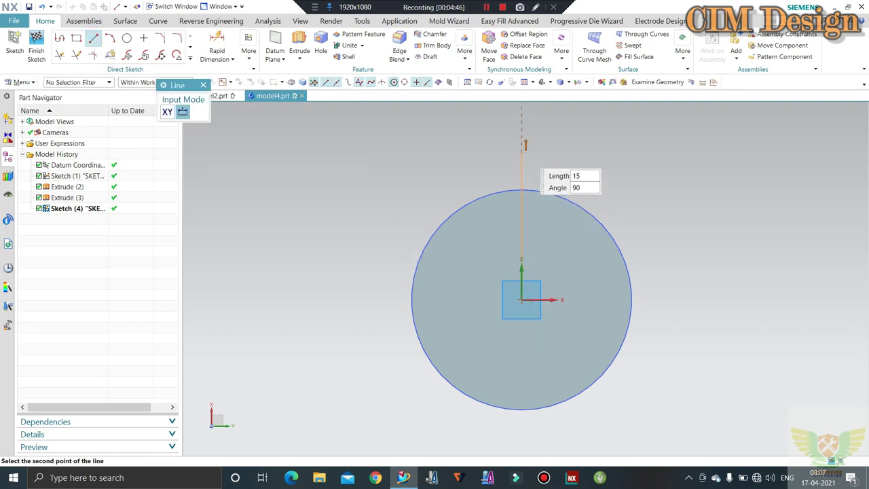
scroll(525, 153, down, 1)
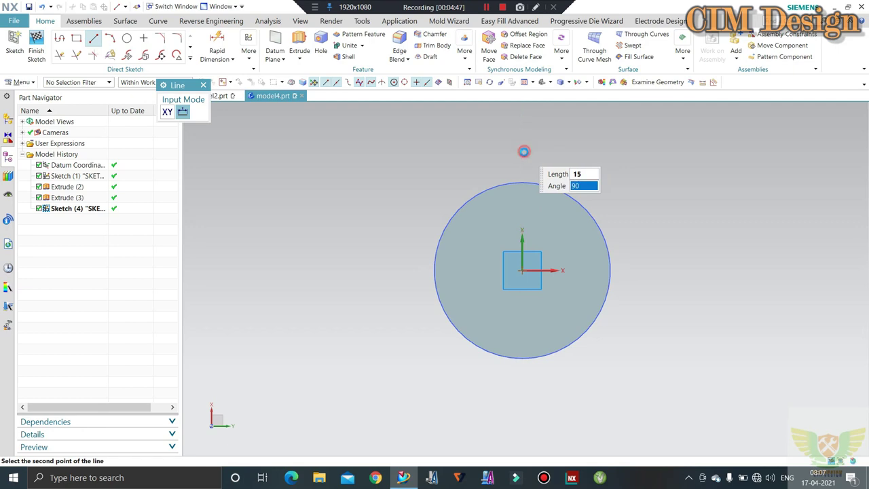
key(Return)
click(203, 85)
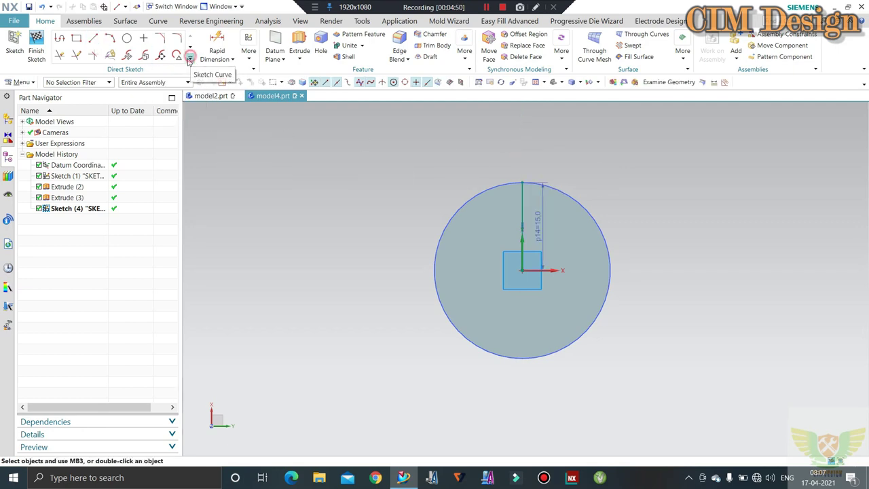
Pattern the line circularly, 3 copies over 360° about the circle's centre.
click(189, 60)
click(139, 120)
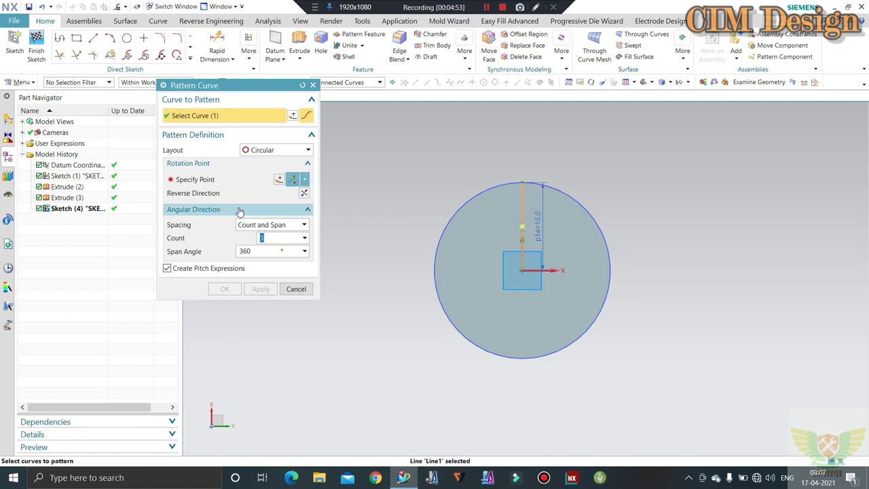
click(224, 180)
click(522, 273)
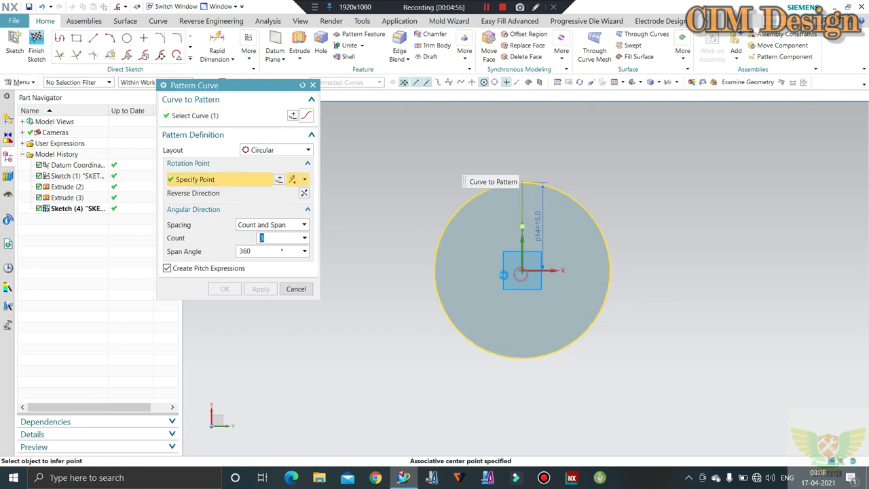
click(219, 289)
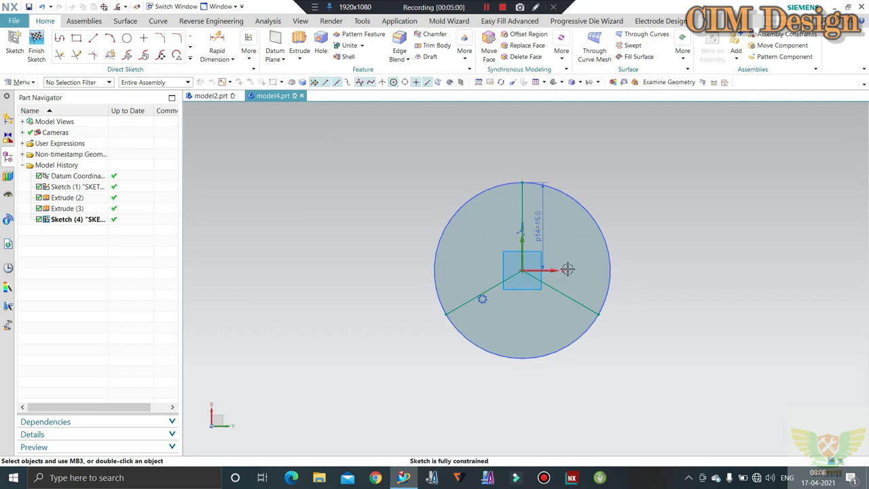
scroll(576, 308, up, 1)
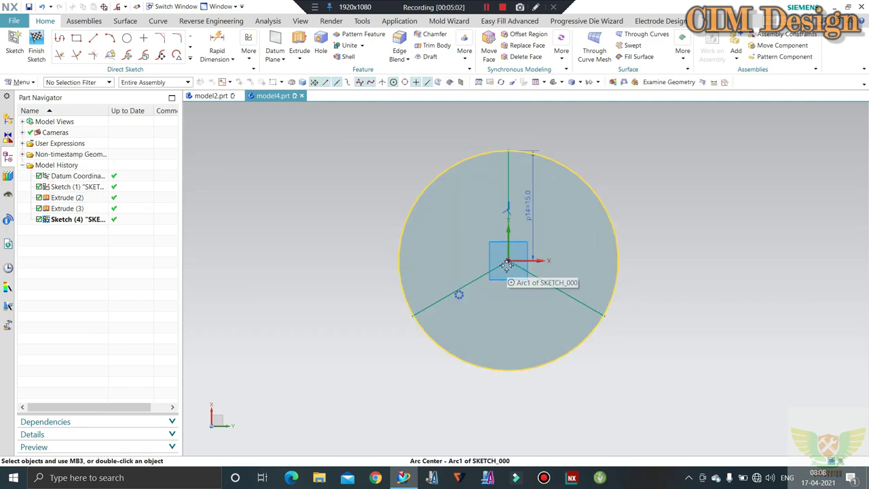
Draw lines from the circle's top point to the lower-left and lower-right radial endpoints.
click(99, 41)
click(508, 151)
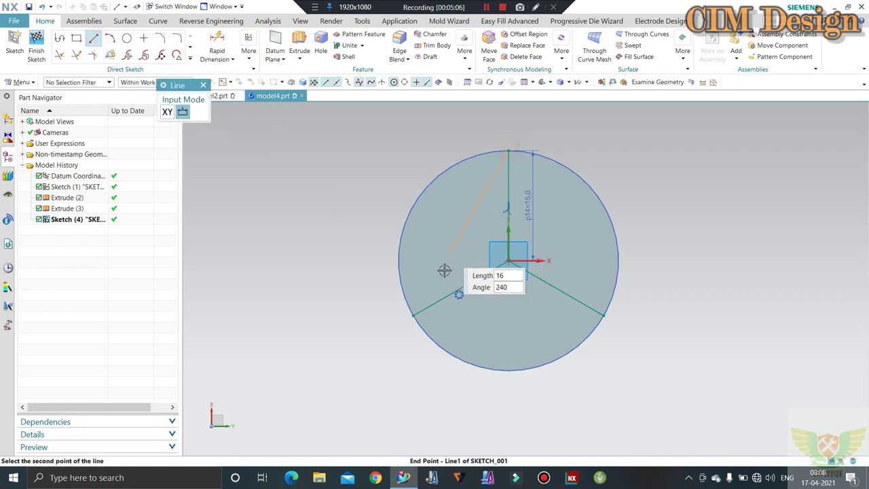
click(413, 315)
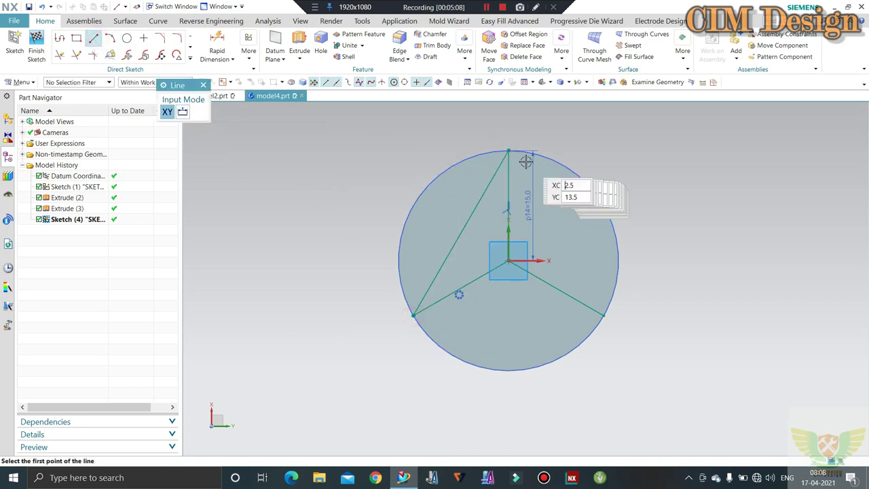
click(508, 151)
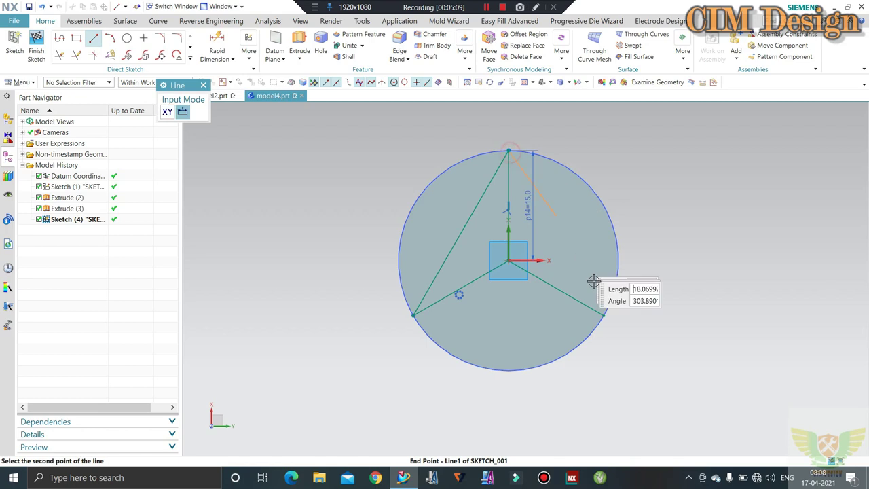
click(605, 314)
key(Escape)
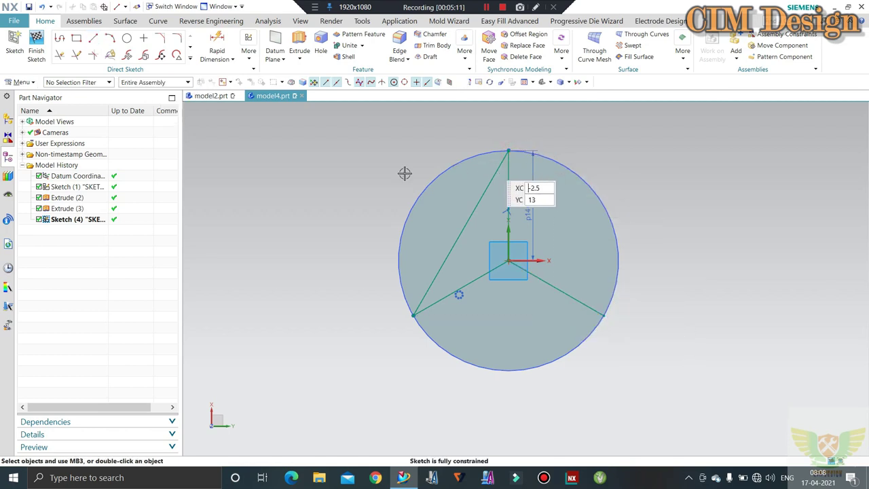
click(190, 59)
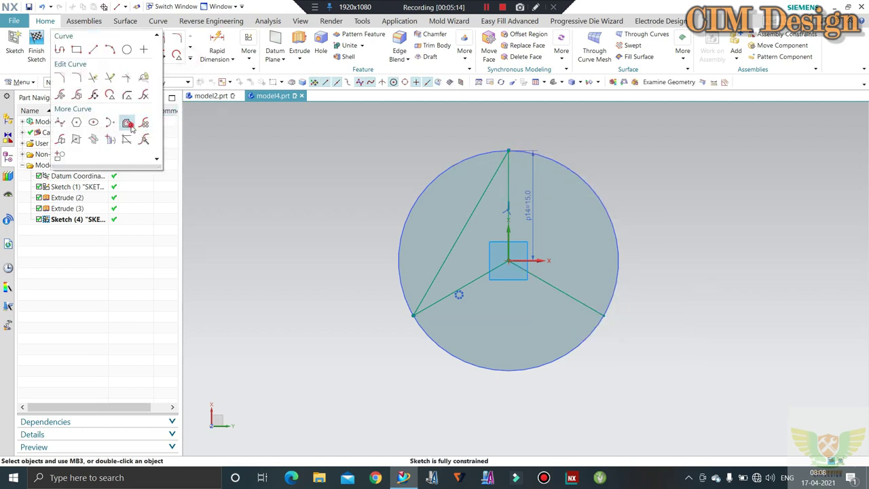
Offset the left slanted line outward by 3 mm.
click(127, 124)
click(469, 221)
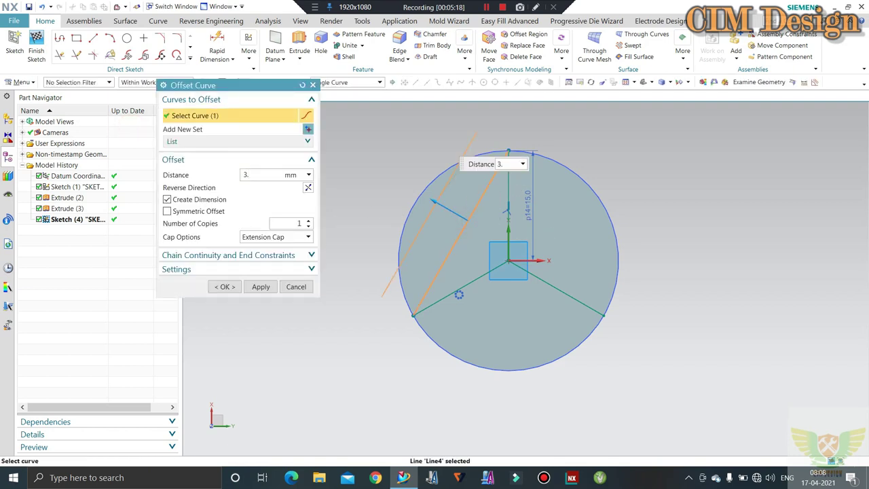
text(3)
key(Return)
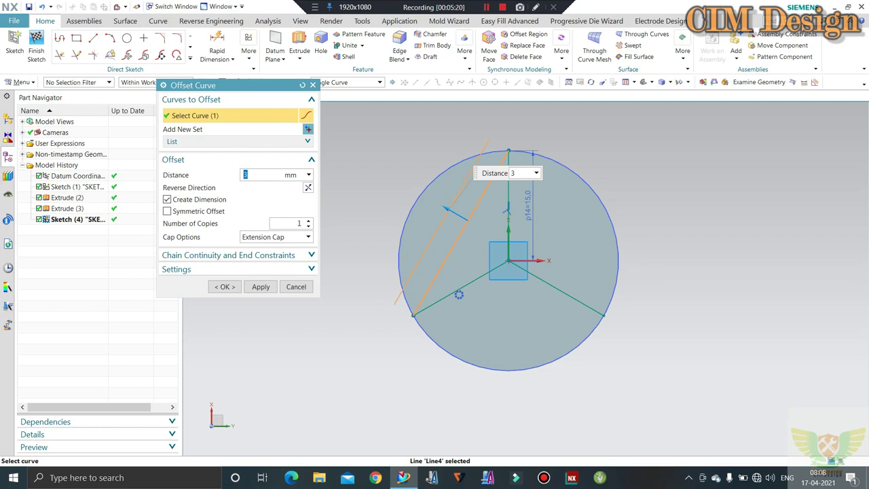
click(225, 287)
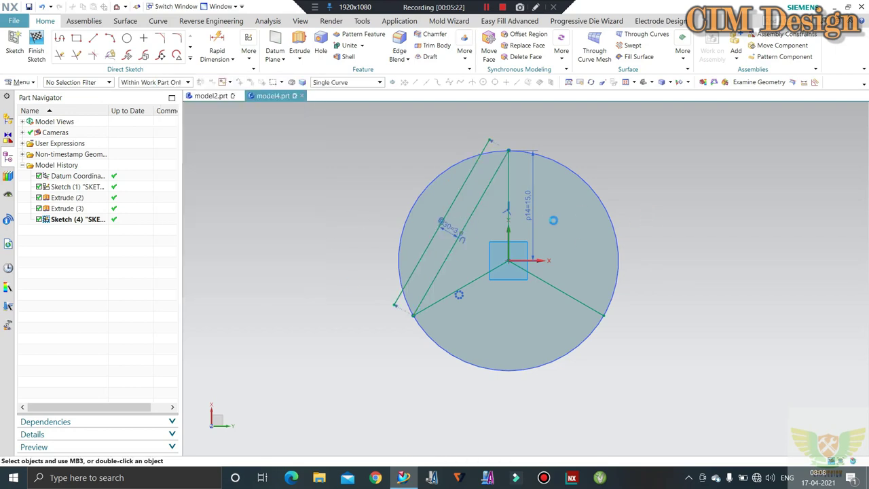
Convert the slanted, vertical and two lower radial lines to reference lines.
right_click(490, 182)
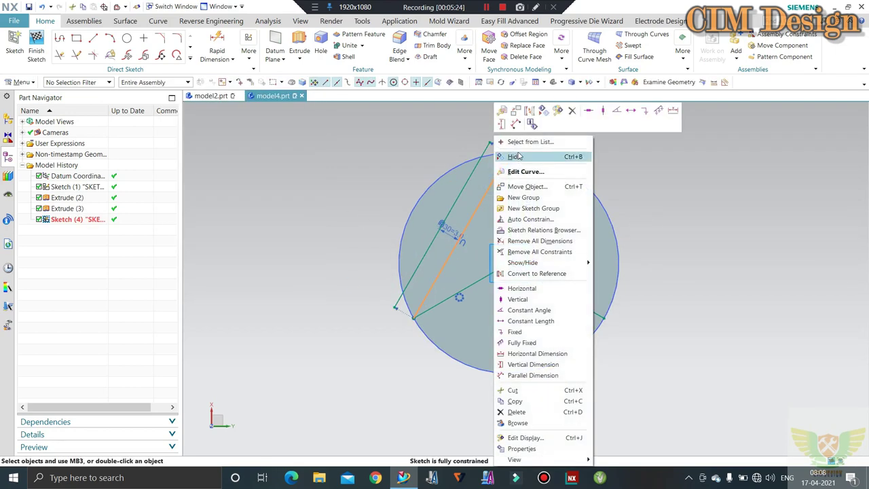
click(537, 273)
right_click(547, 163)
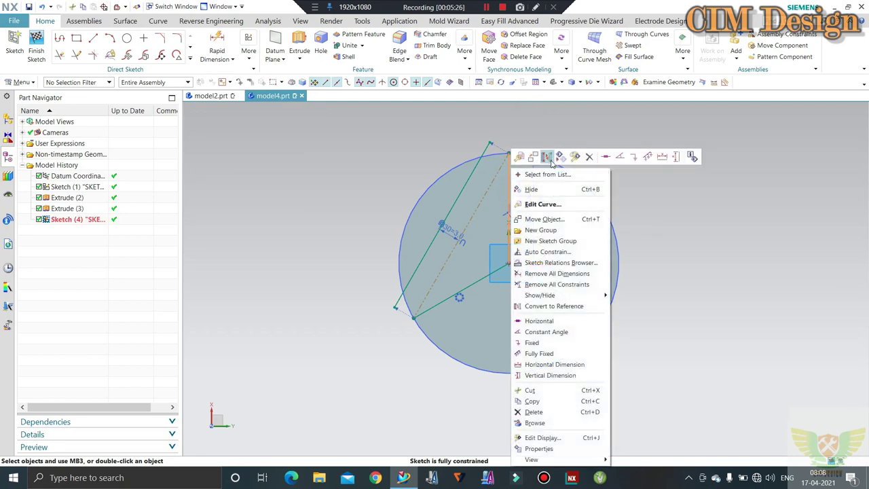
click(552, 159)
right_click(486, 278)
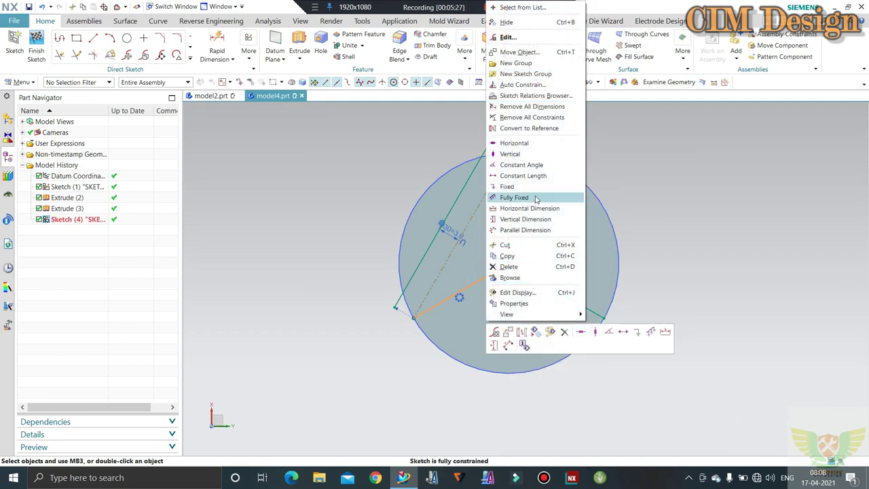
click(519, 332)
right_click(555, 290)
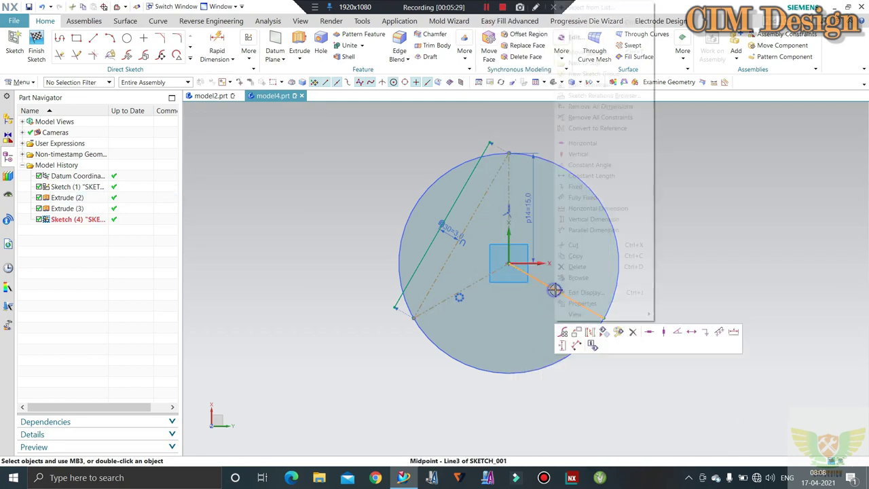
click(588, 333)
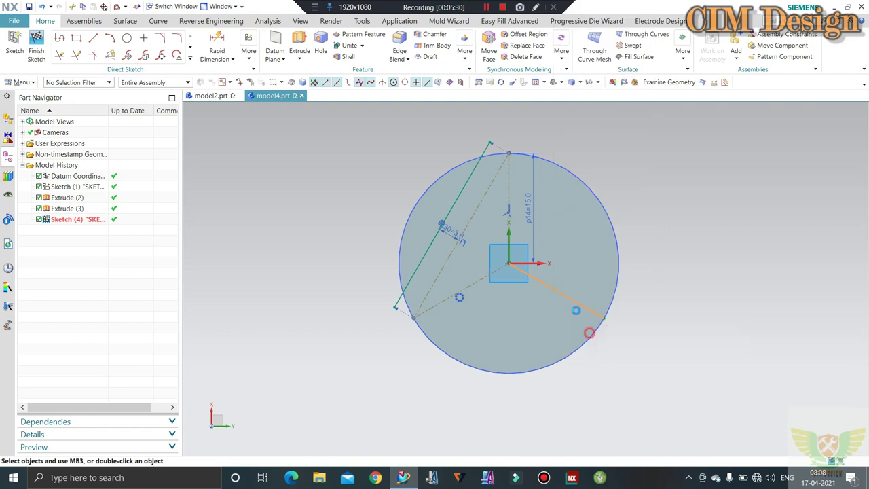
click(191, 59)
click(148, 122)
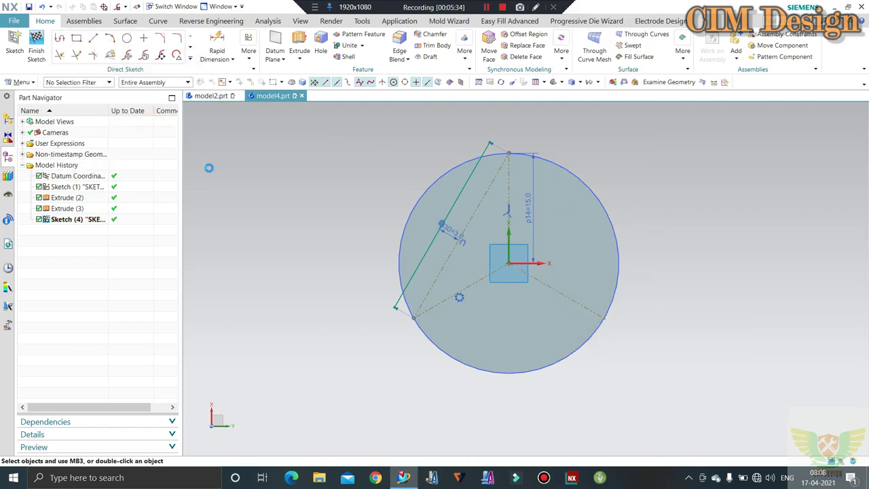
Pattern the offset line circularly about the origin into three copies over 360°.
click(460, 195)
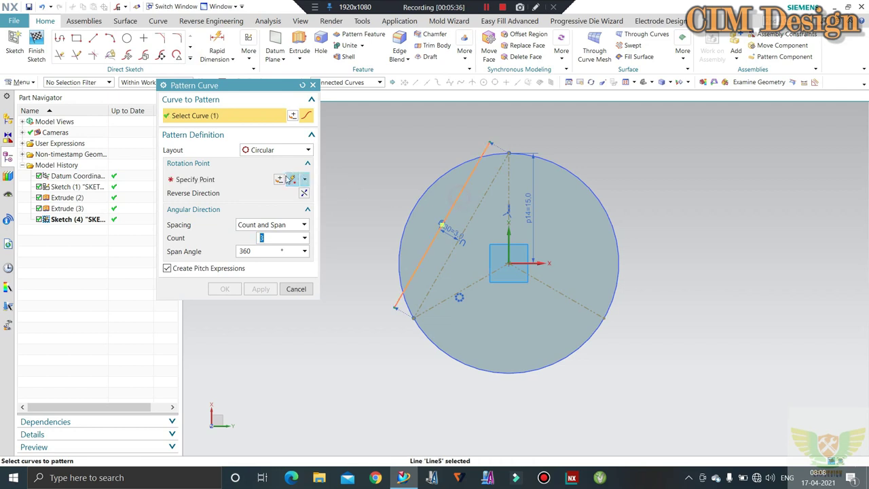
click(220, 180)
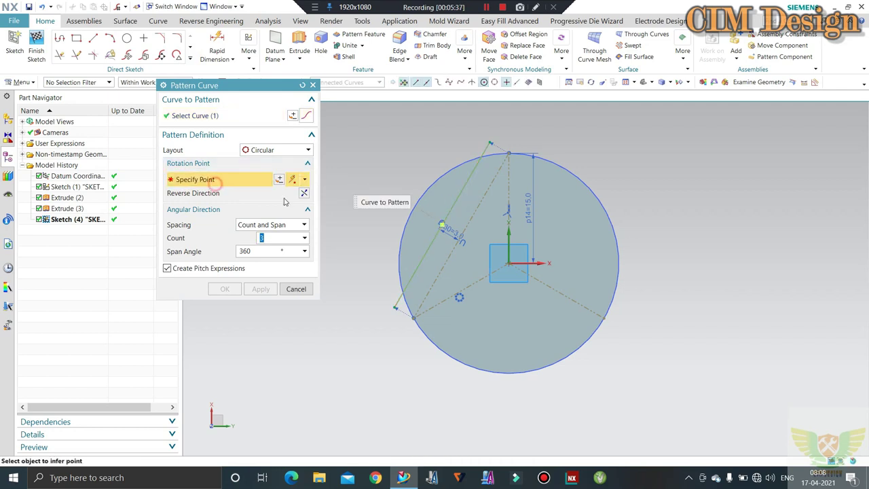
click(509, 265)
click(220, 289)
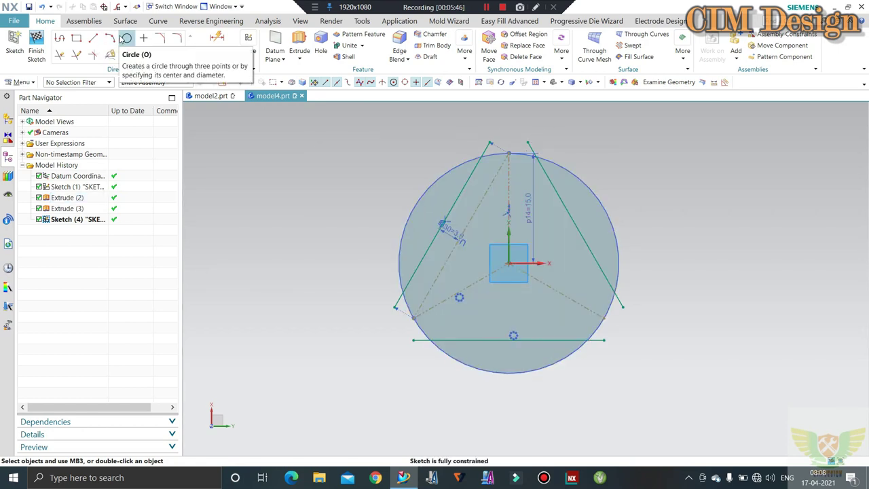
Draw a 40 mm diameter circle centred on the sketch origin.
click(126, 40)
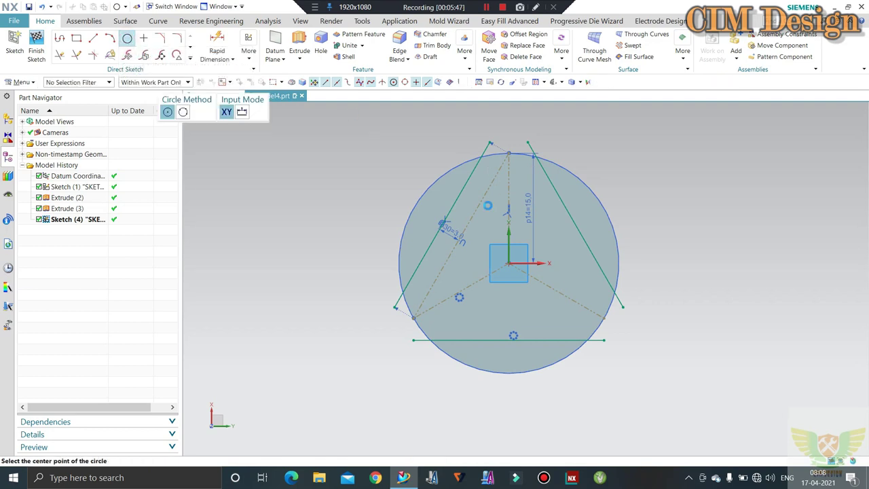
click(508, 264)
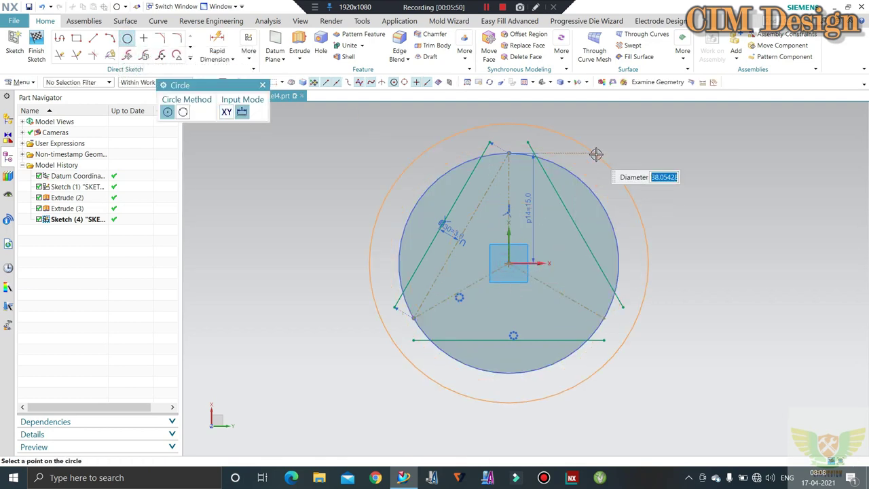
key(Return)
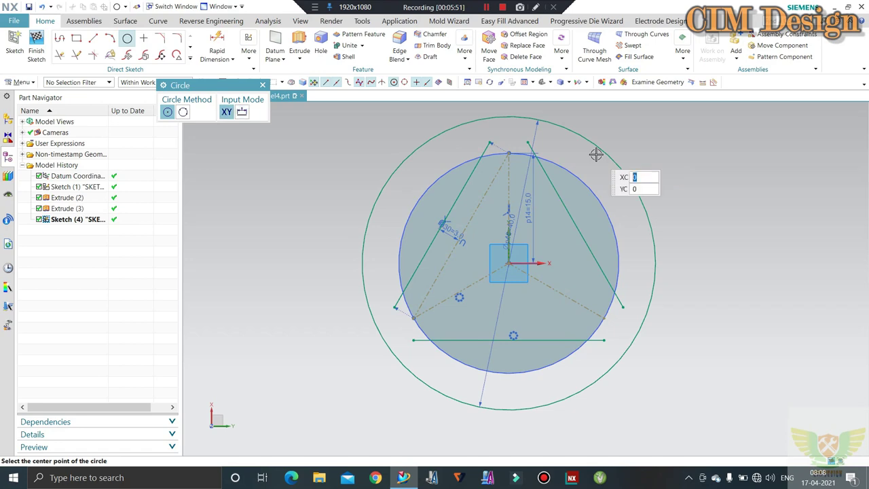
key(Escape)
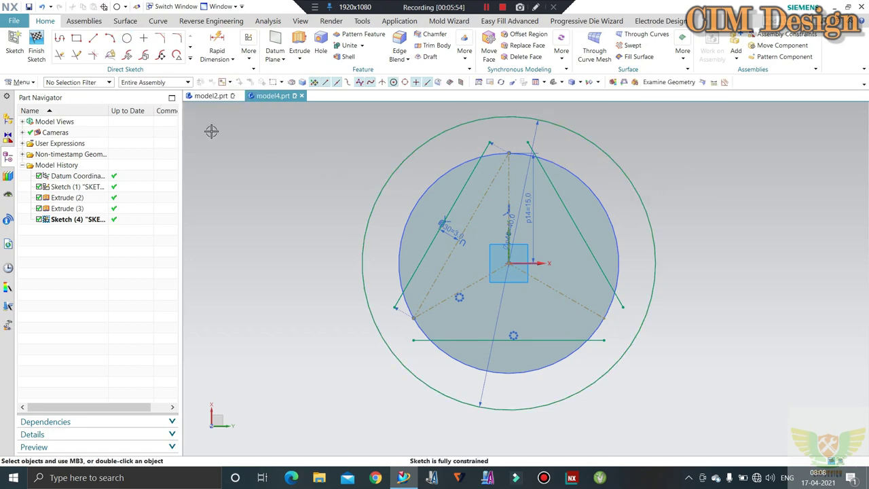
Finish Sketch (4) and choose the cylinder as the body for Split Body.
click(37, 47)
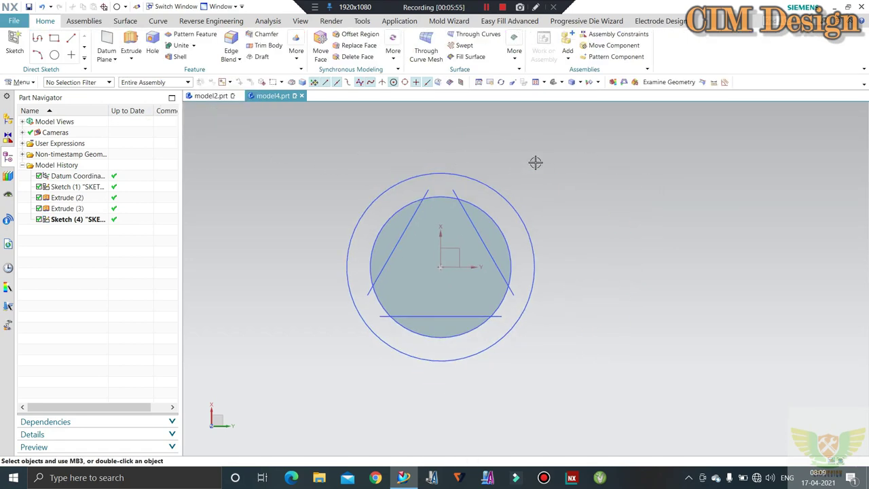
mouse_move(535, 170)
middle_down()
mouse_move(582, 186)
mouse_move(550, 171)
middle_up()
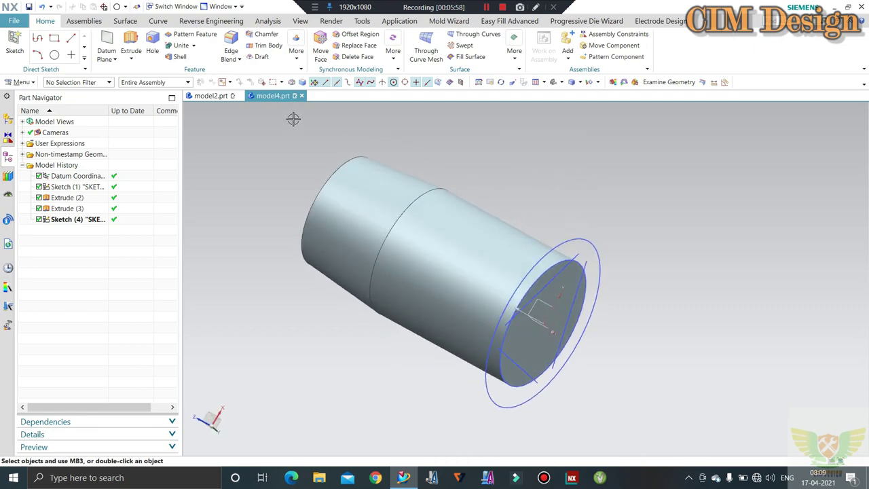
click(297, 55)
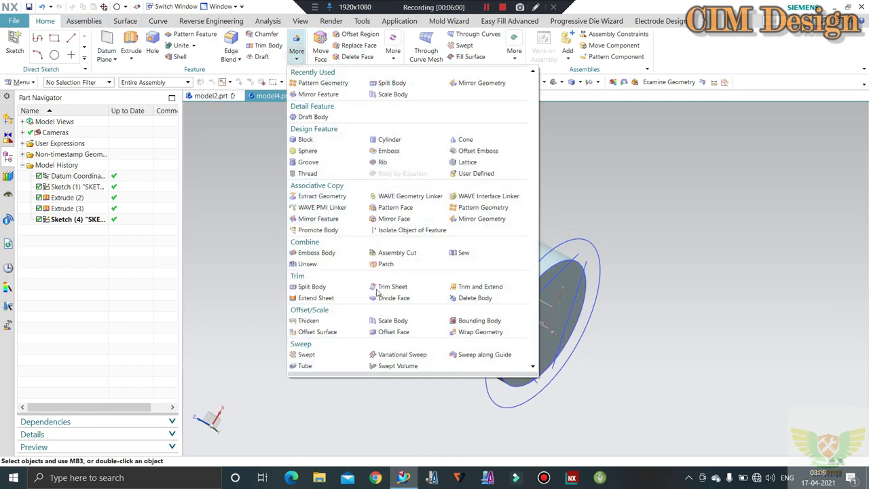
click(319, 286)
click(382, 274)
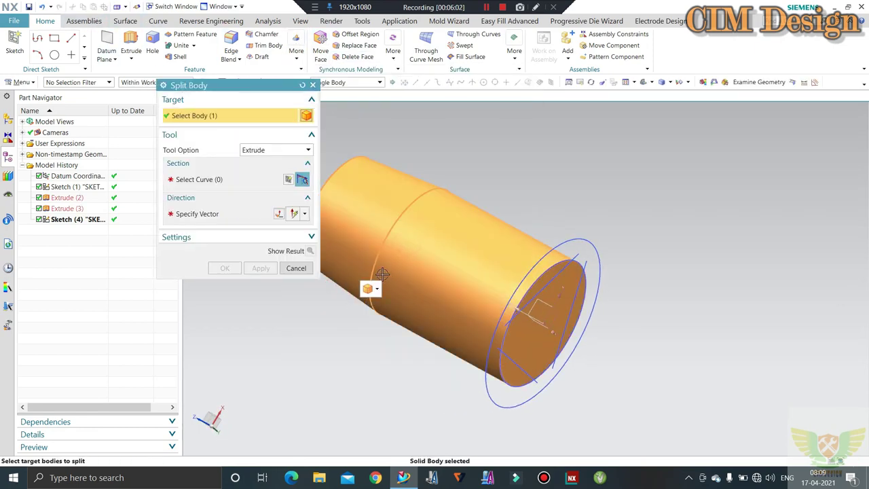
Split the cylinder with the three sketch lines extruded along the cylinder axis.
click(224, 180)
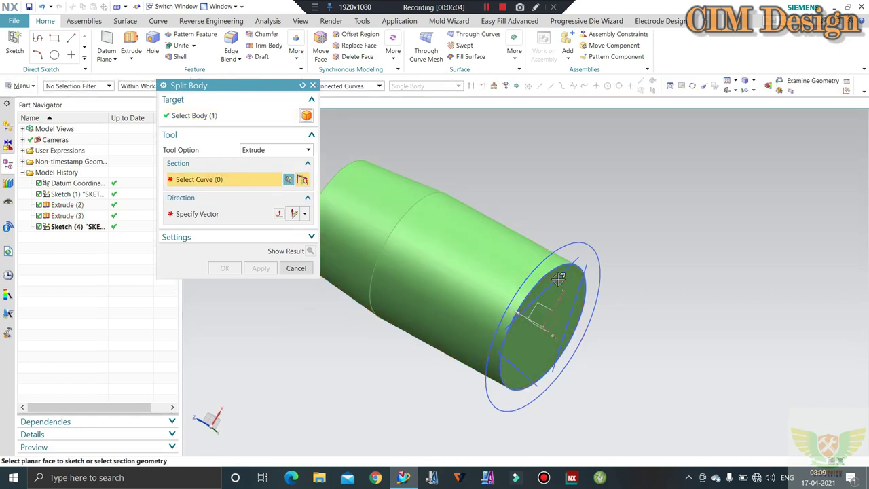
click(580, 307)
click(574, 304)
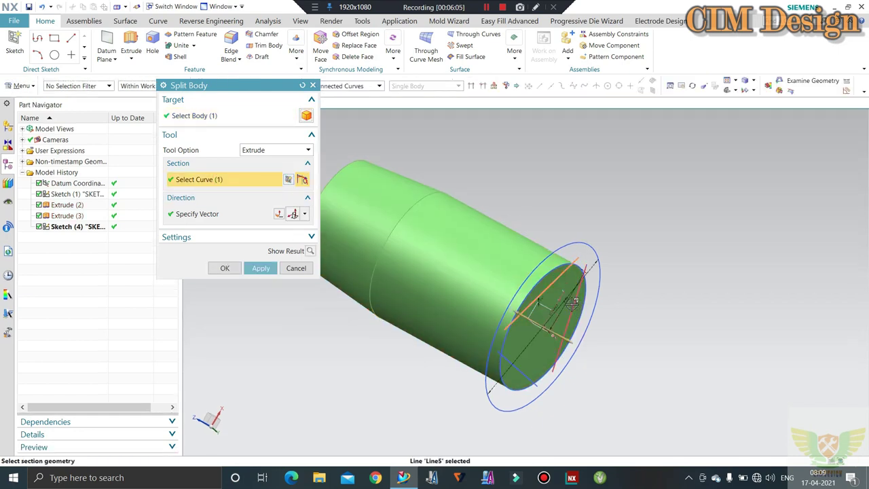
click(529, 378)
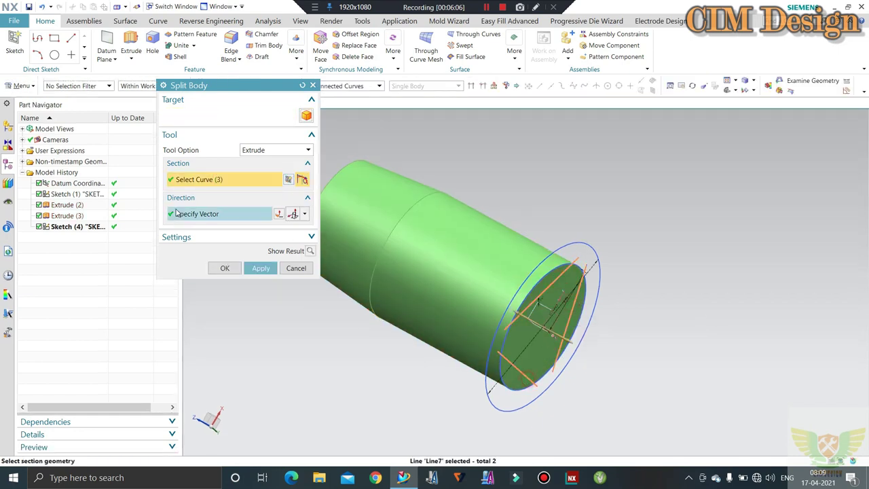
click(305, 214)
click(293, 228)
click(509, 271)
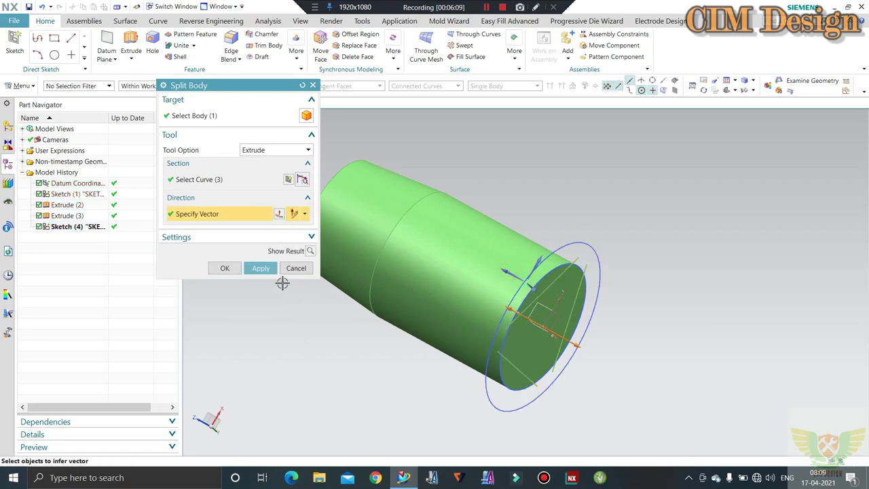
click(231, 267)
Limit selection to solid bodies and hide the outer extruded body.
mouse_move(408, 311)
middle_down()
mouse_move(401, 293)
mouse_move(414, 274)
middle_up()
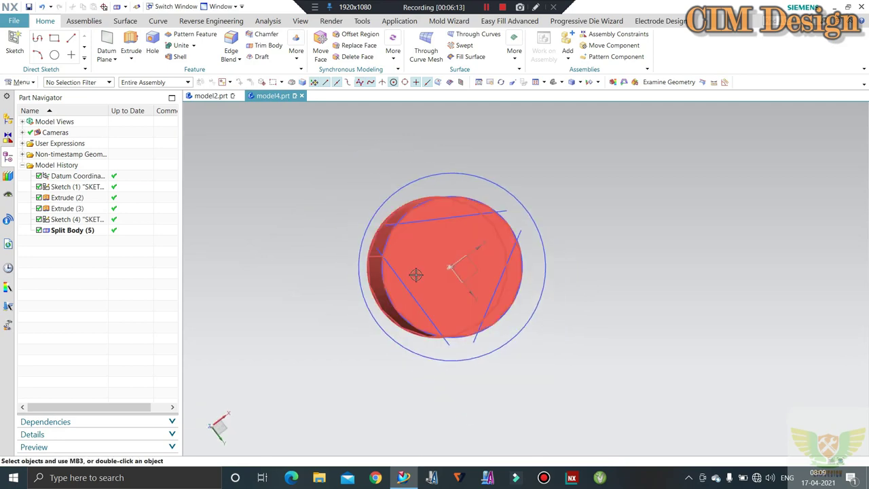
click(68, 84)
click(68, 198)
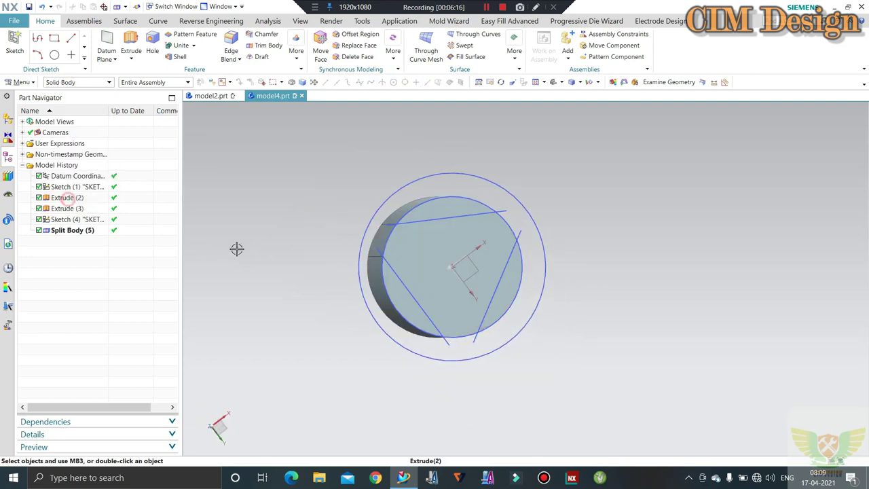
click(444, 255)
key(ctrl+b)
Start a draft, set its pull direction and pick the first cut face's stationary edge.
middle_drag(423, 271, 329, 111)
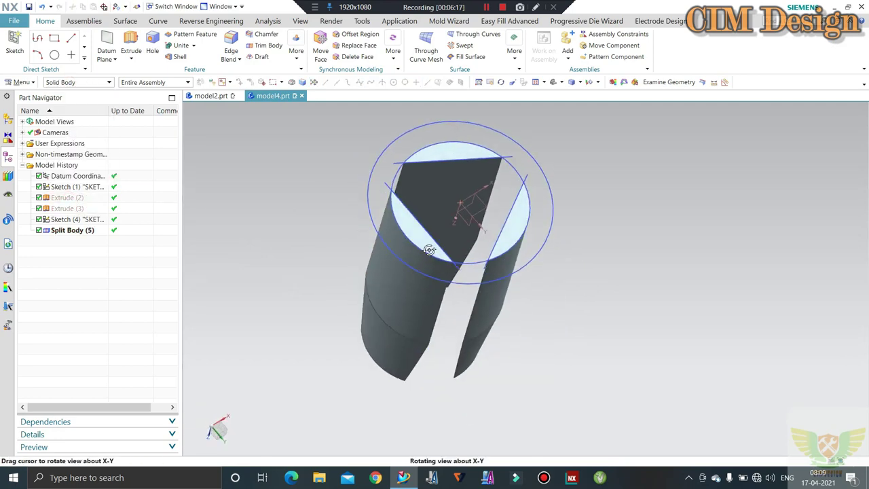
click(258, 57)
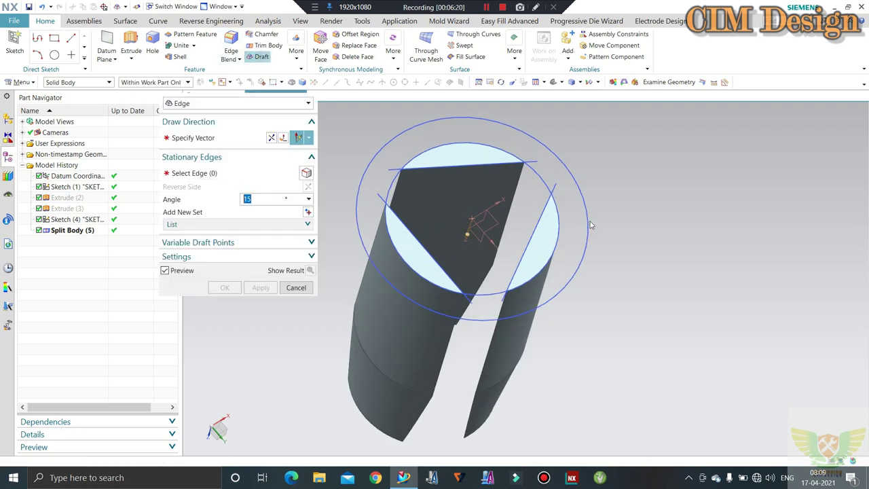
middle_drag(597, 250, 576, 286)
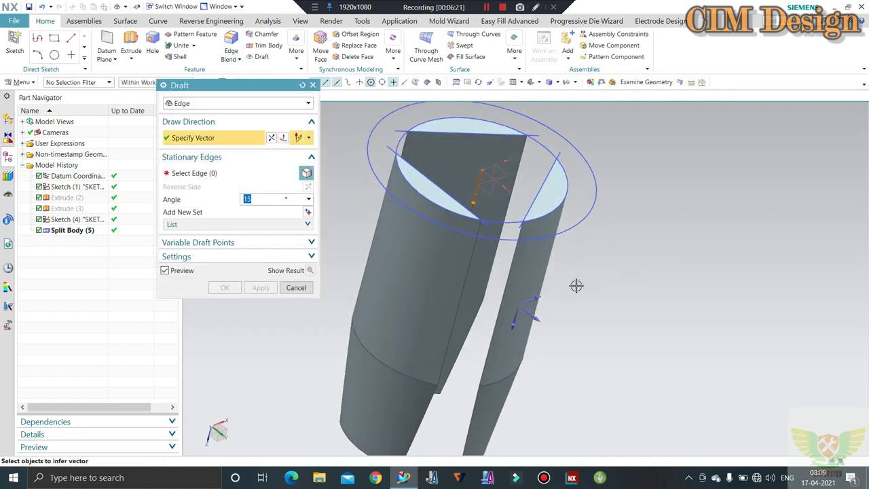
click(513, 322)
scroll(650, 258, down, 2)
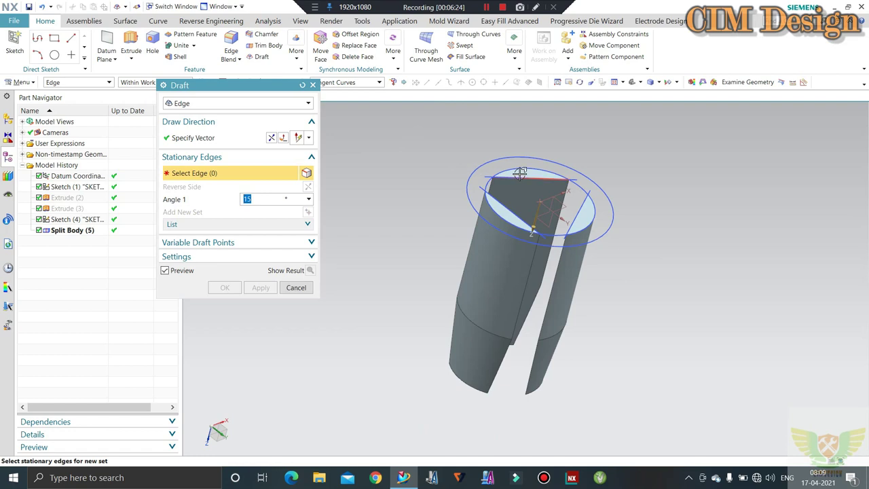
scroll(550, 196, up, 1)
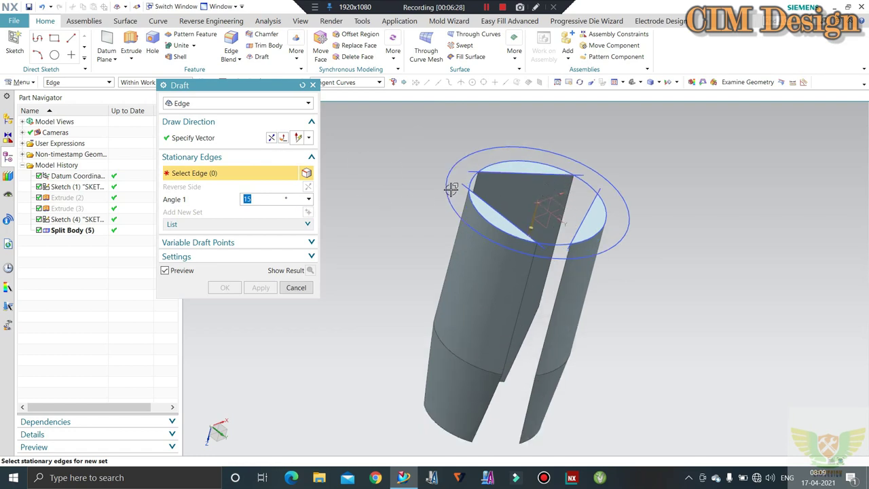
click(517, 175)
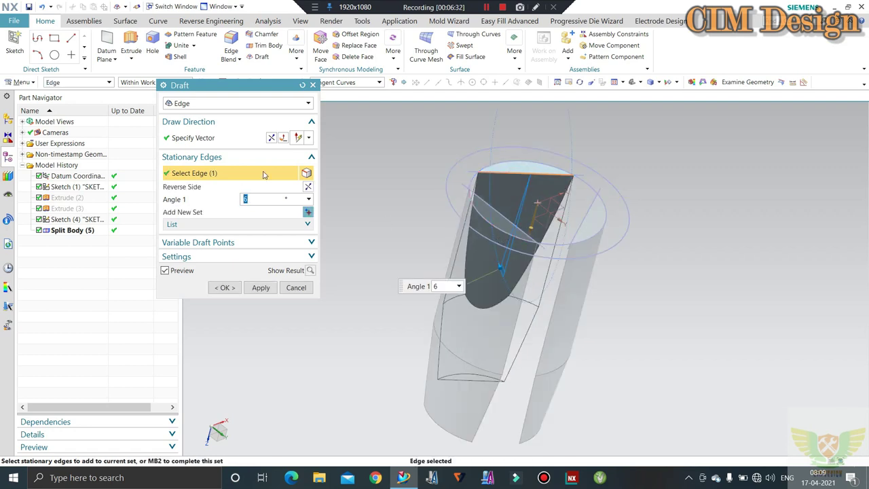
Add the remaining two stationary edges and apply a 3° draft angle.
mouse_move(403, 195)
middle_down()
mouse_move(374, 225)
mouse_move(480, 297)
middle_up()
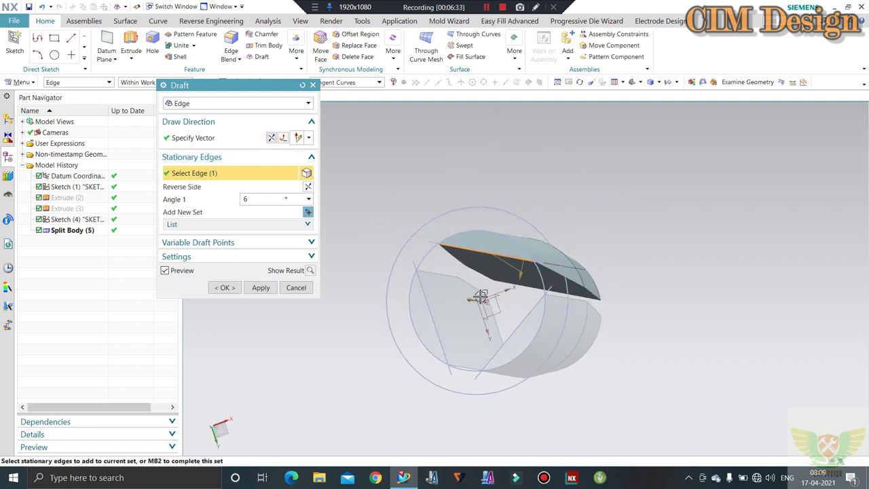
click(436, 321)
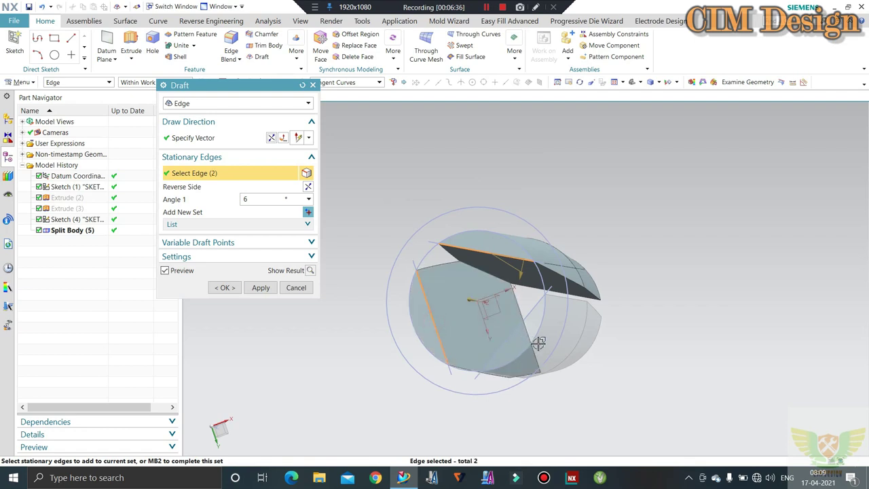
mouse_move(539, 344)
middle_down()
mouse_move(568, 326)
mouse_move(577, 334)
mouse_move(472, 252)
middle_up()
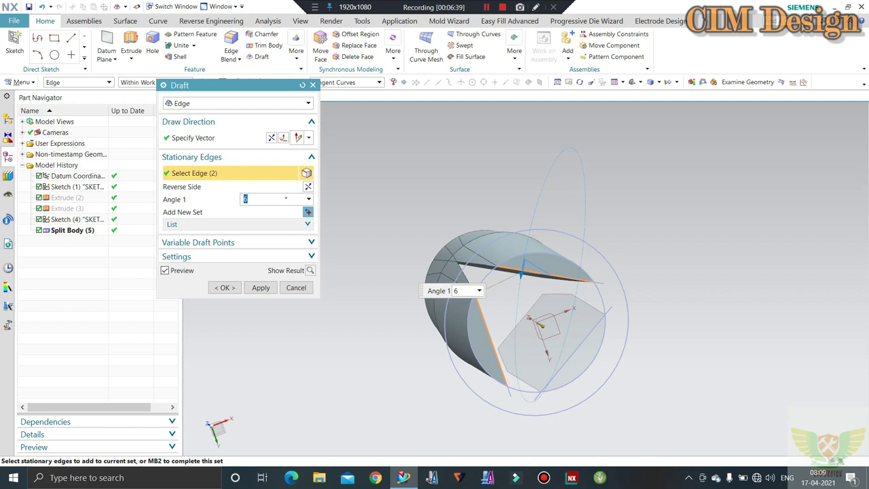
text(3)
mouse_move(558, 328)
middle_down()
mouse_move(567, 313)
mouse_move(536, 289)
mouse_move(577, 265)
middle_up()
click(568, 314)
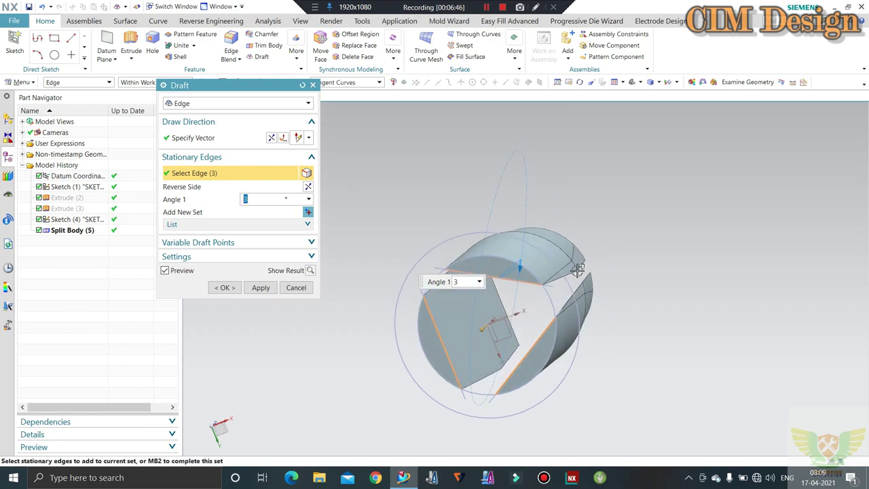
scroll(577, 268, up, 2)
click(231, 288)
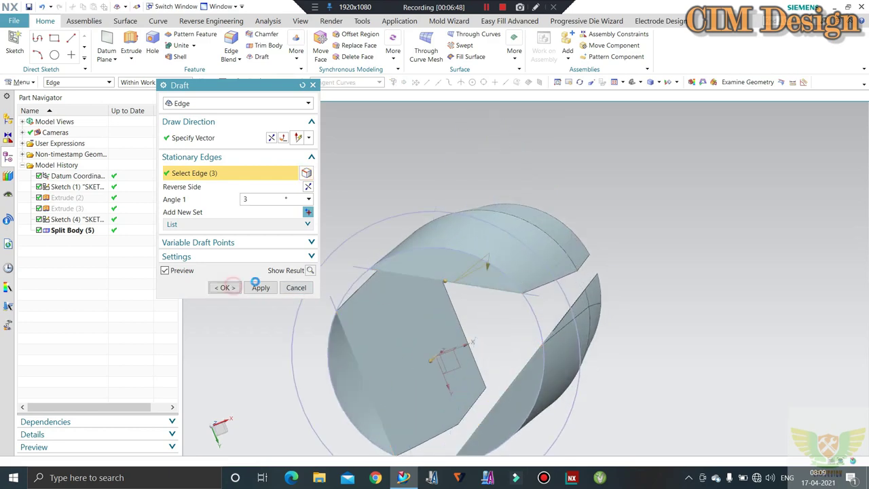
key(F8)
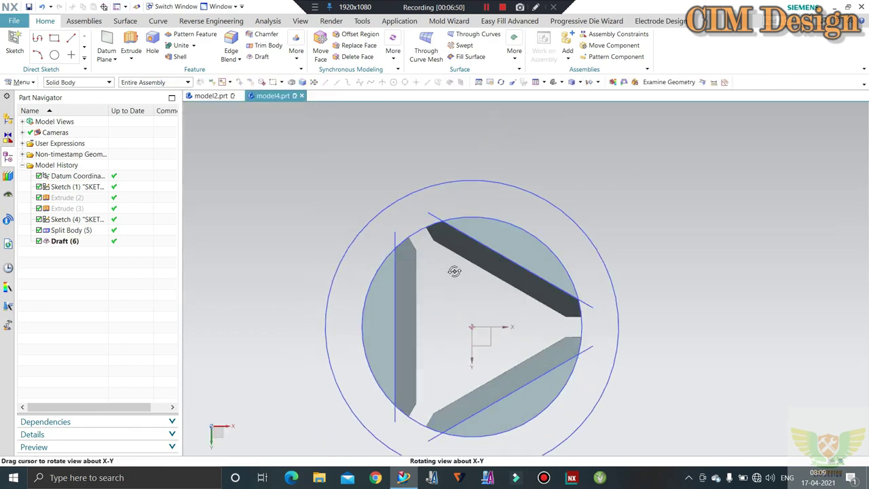
Offset a sketch line 3.5 mm beside the dark cut face.
mouse_move(454, 271)
middle_down()
mouse_move(470, 254)
mouse_move(460, 206)
mouse_move(586, 149)
middle_up()
key(F8)
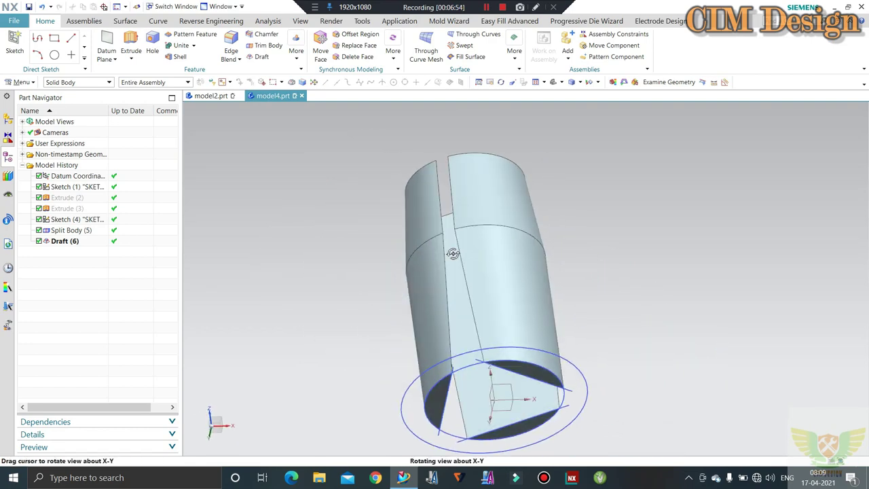
key(F8)
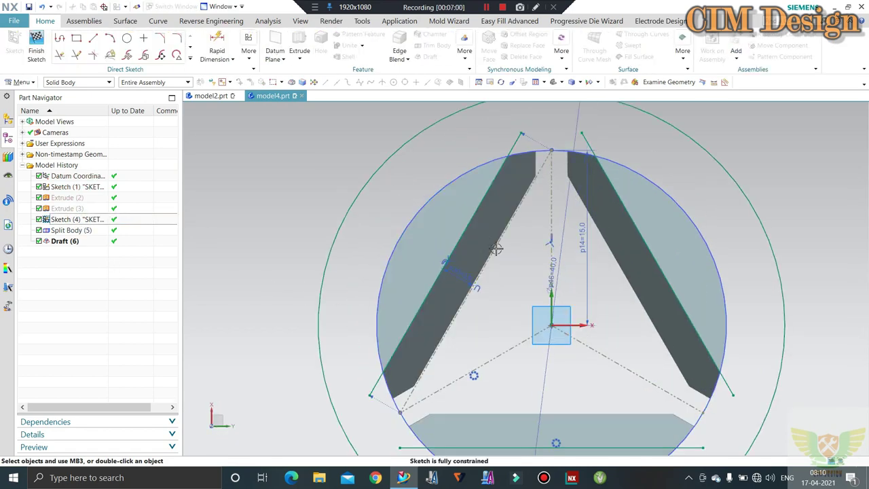
scroll(497, 250, down, 2)
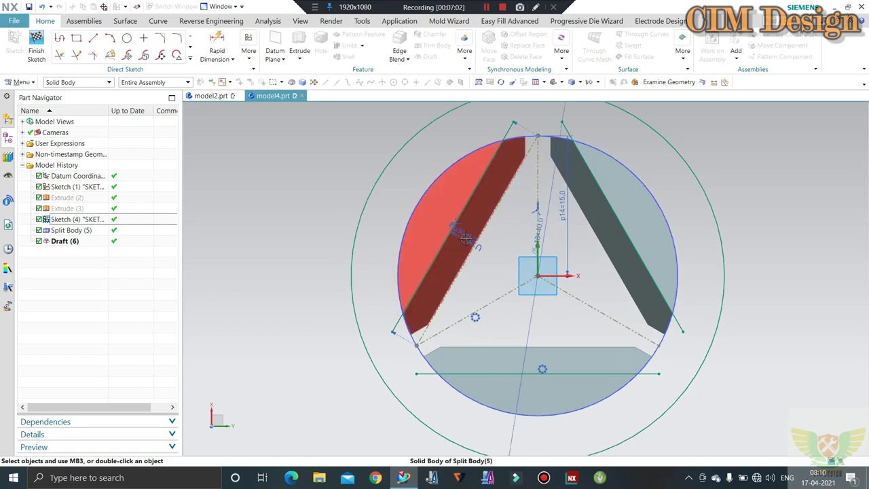
scroll(448, 241, up, 3)
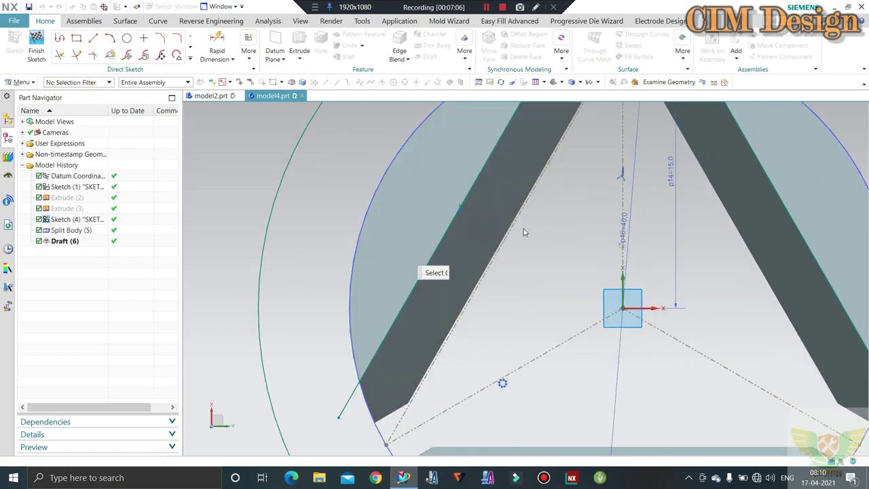
click(429, 268)
text(3.5)
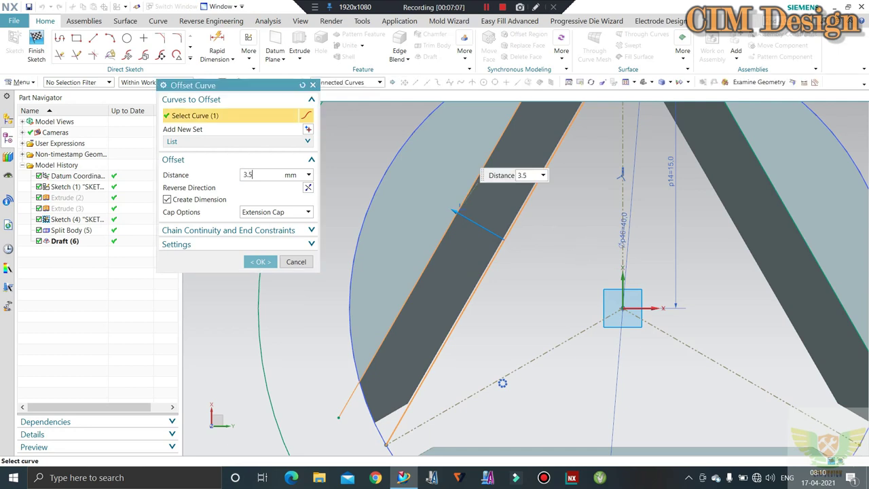
key(Return)
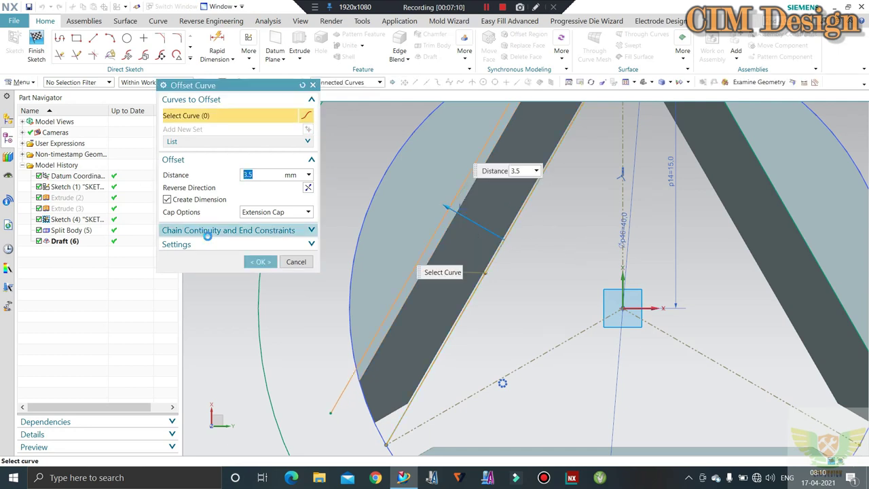
click(260, 262)
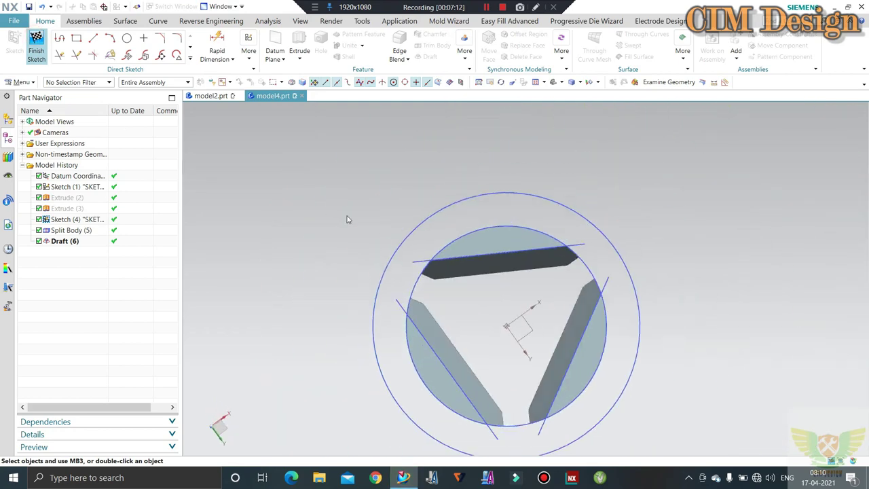
Show all hidden bodies again, then select a body to hide.
mouse_move(502, 273)
middle_down()
mouse_move(522, 304)
mouse_move(563, 220)
middle_up()
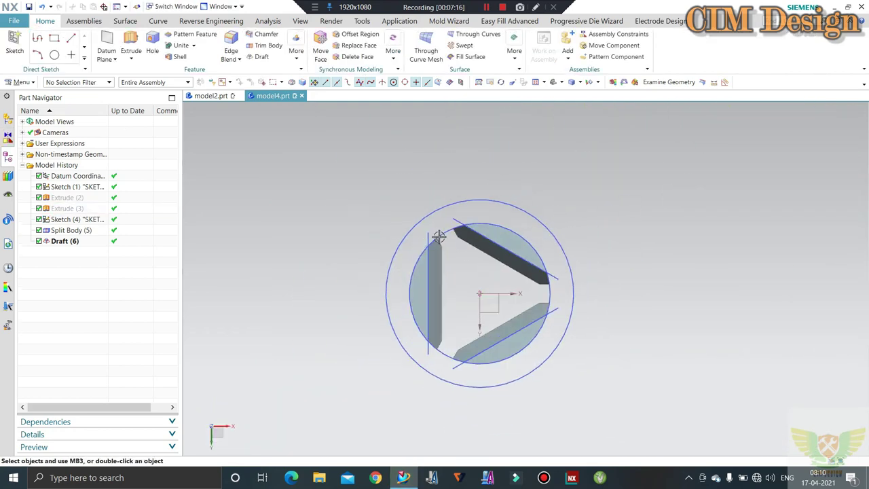
scroll(439, 236, up, 5)
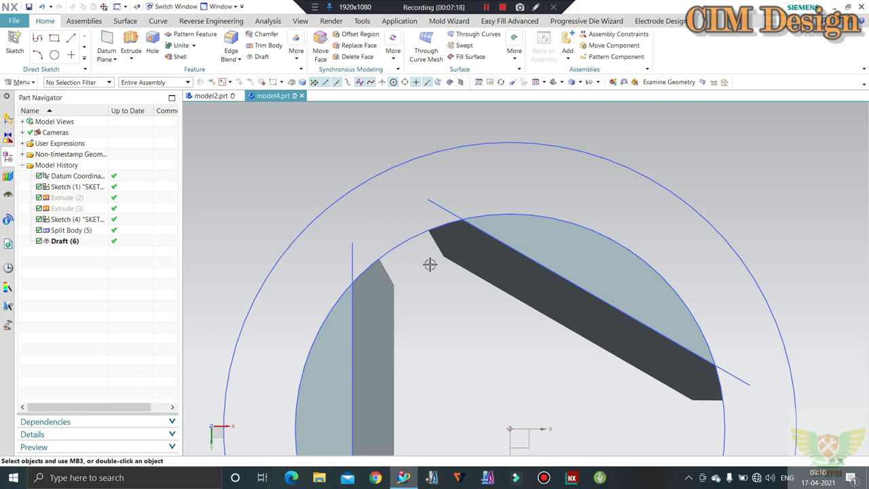
scroll(430, 264, down, 3)
mouse_move(419, 242)
middle_down()
mouse_move(427, 254)
mouse_move(398, 233)
mouse_move(553, 170)
middle_up()
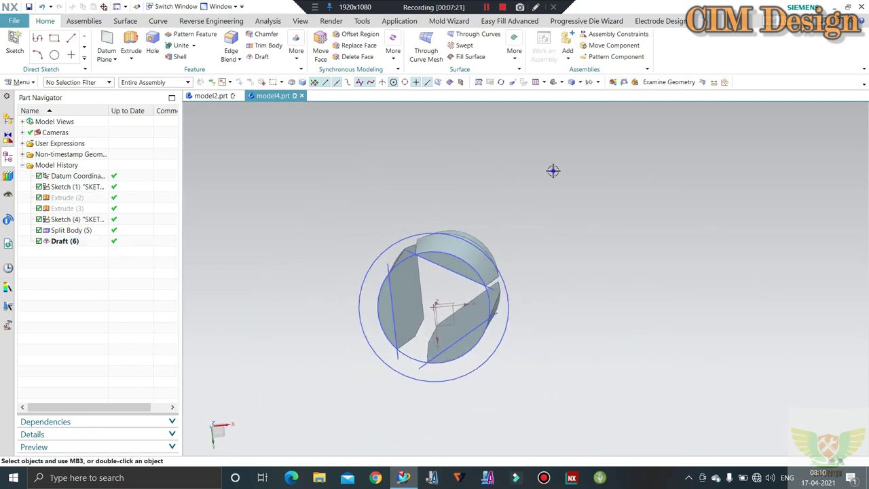
key(F8)
scroll(434, 278, up, 3)
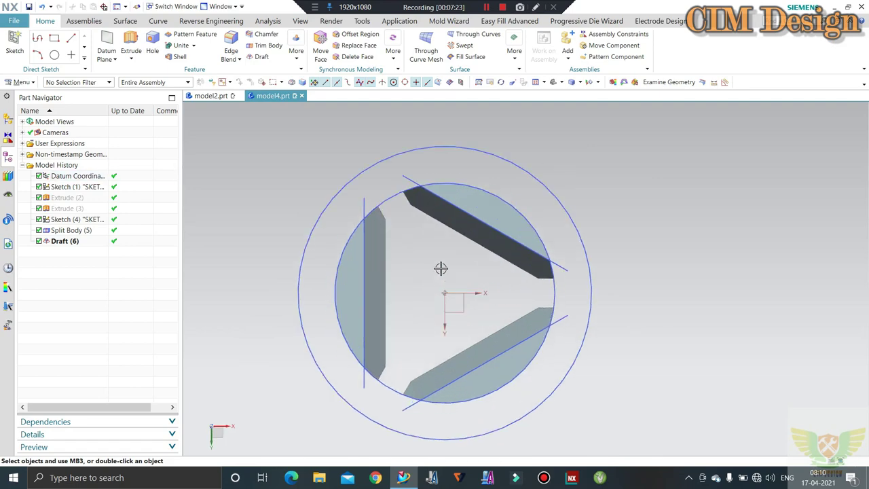
key(ctrl+shift+u)
key(ctrl+b)
click(405, 258)
Hide the selected body, then subtract two split-off pieces from the main cylinder body.
middle_click(428, 231)
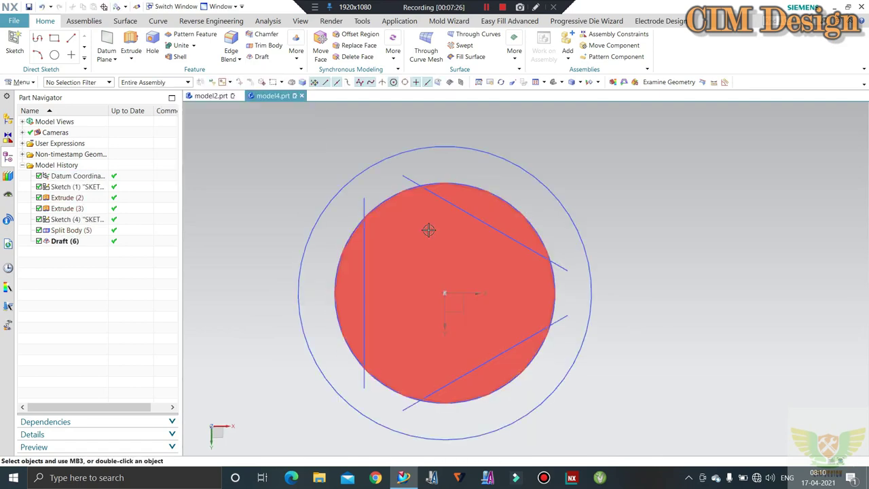
middle_drag(429, 231, 435, 286)
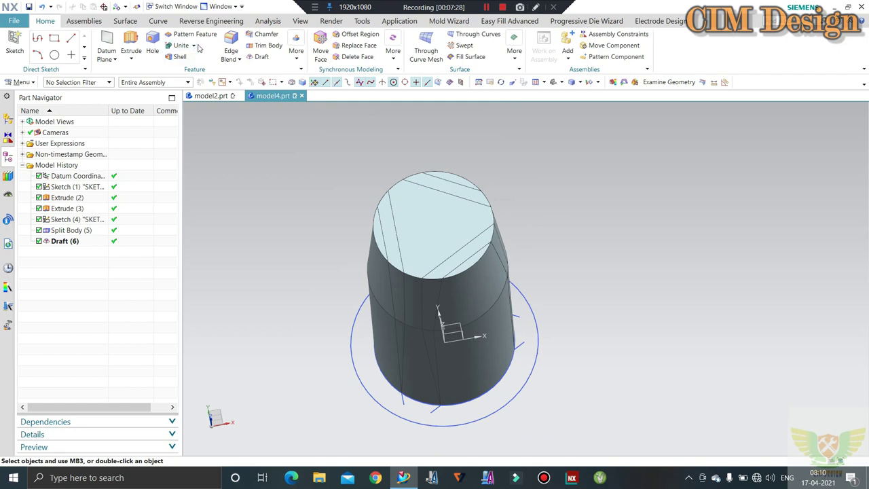
click(189, 68)
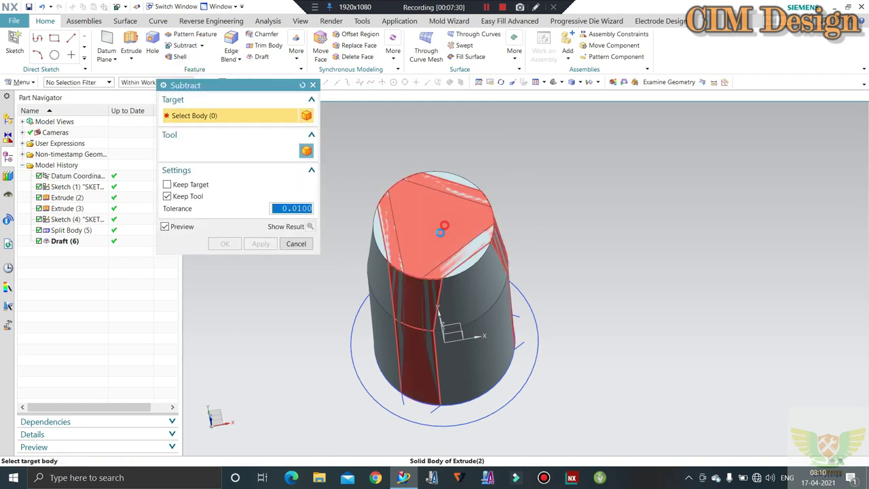
click(400, 265)
click(379, 260)
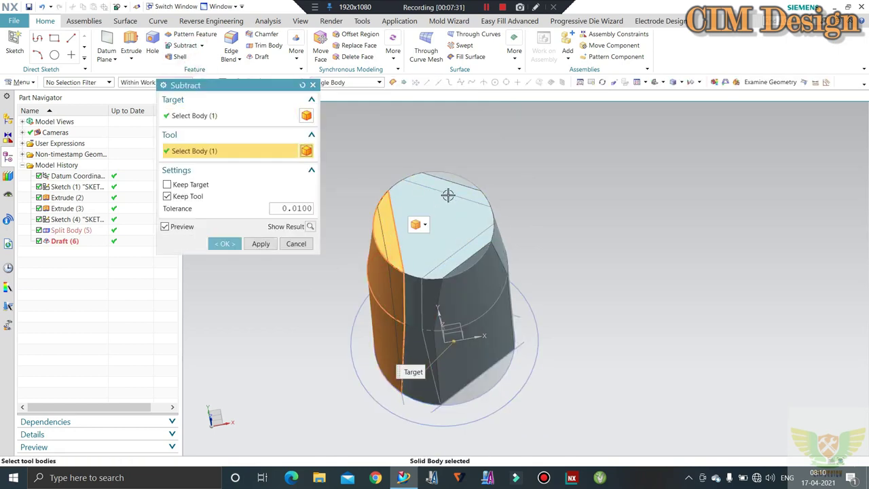
click(485, 238)
click(466, 340)
middle_click(391, 296)
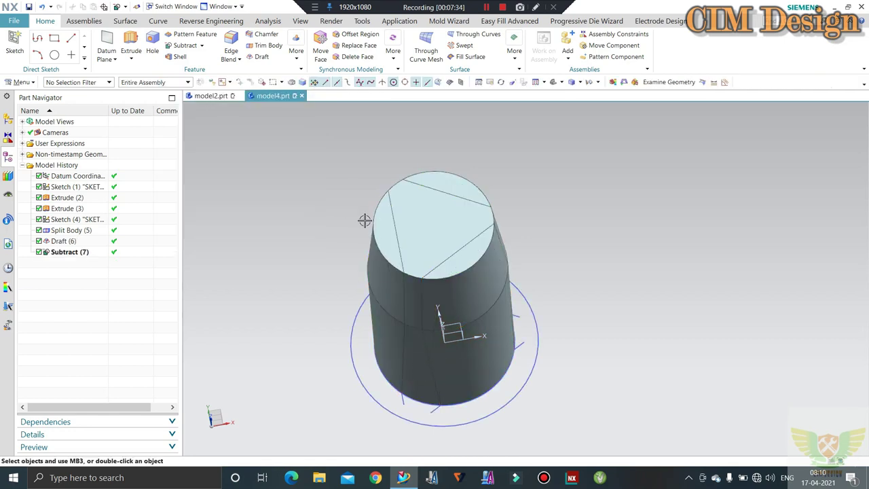
key(ctrl+j)
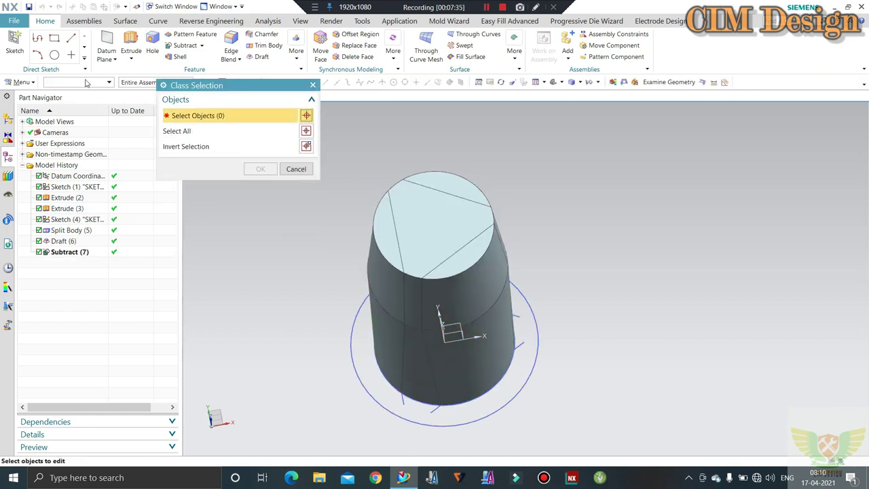
Recolour the selected solid body khaki brown in Edit Object Display.
click(87, 82)
click(79, 169)
click(437, 206)
middle_click(326, 202)
click(290, 141)
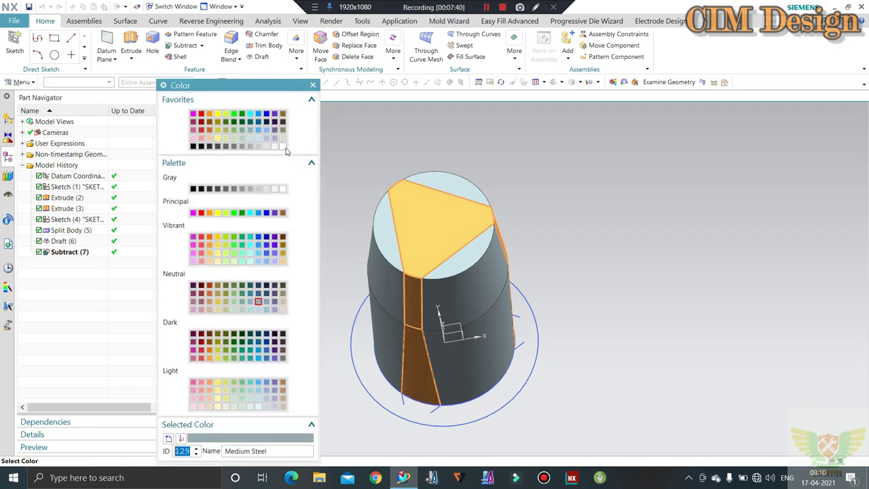
double_click(283, 131)
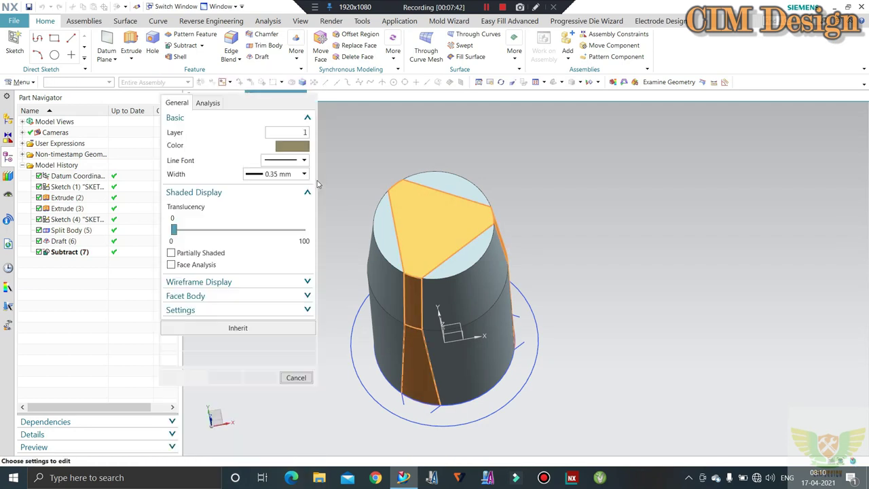
middle_click(430, 219)
mouse_move(431, 220)
middle_down()
mouse_move(493, 238)
mouse_move(502, 161)
mouse_move(495, 161)
mouse_move(505, 206)
mouse_move(498, 176)
middle_up()
key(F8)
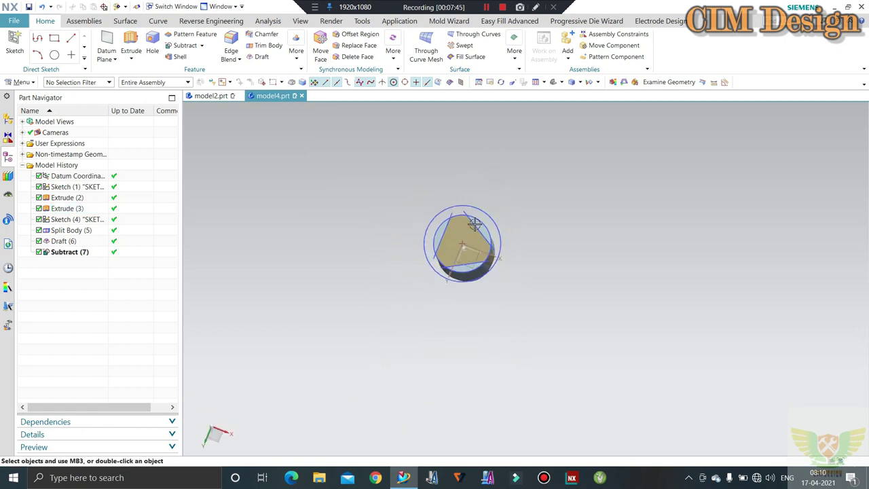
scroll(472, 224, up, 3)
Create a new sketch on the cylinder's circular end face.
click(428, 245)
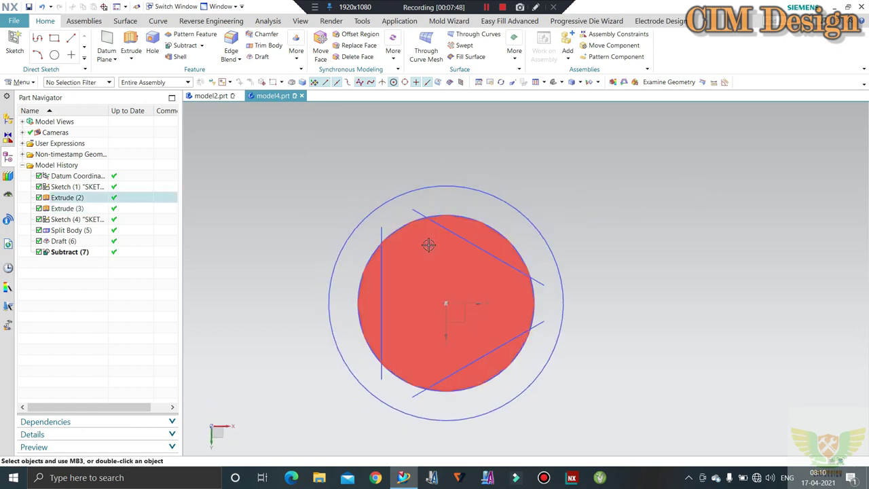
key(Escape)
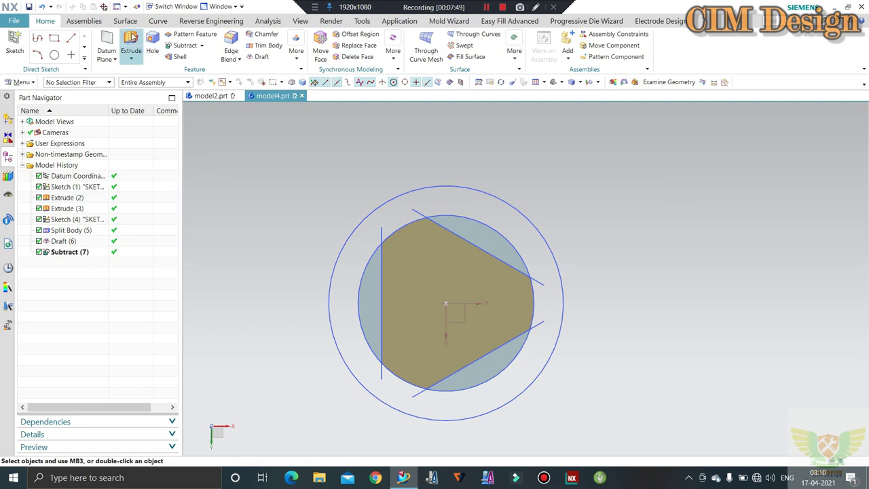
click(14, 44)
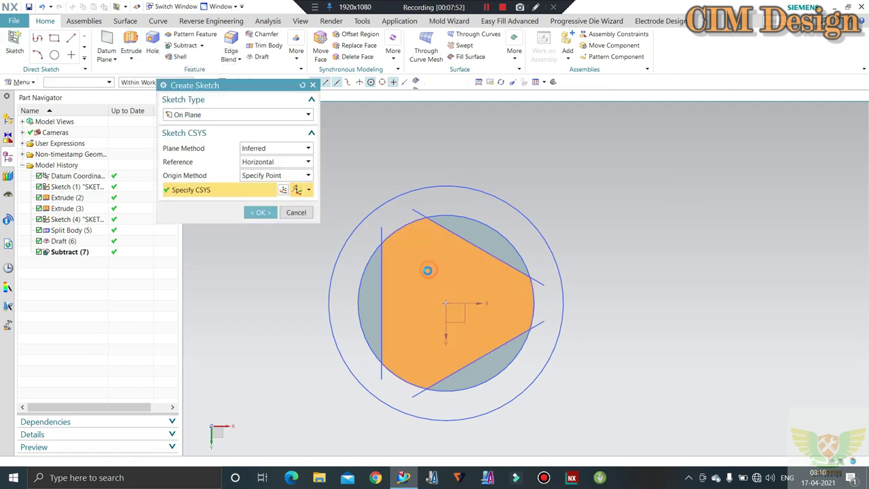
click(427, 271)
middle_click(425, 270)
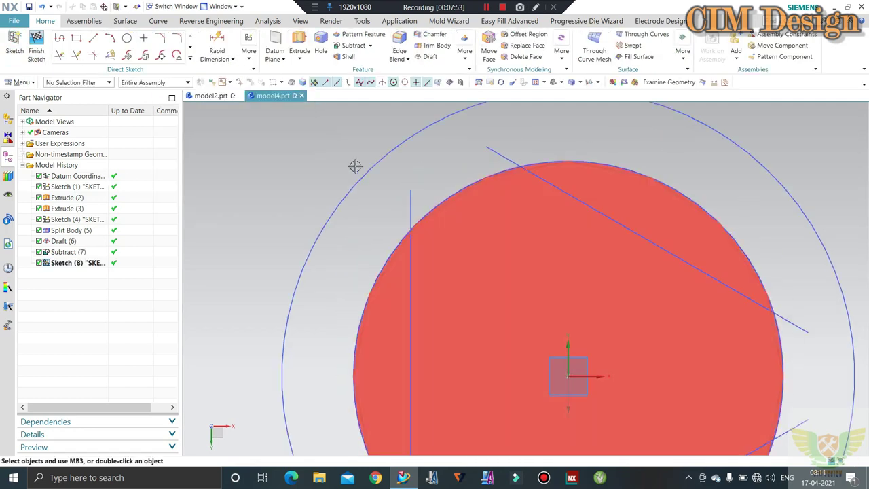
Draw a vertical line spanning the circular end face.
click(92, 38)
click(653, 138)
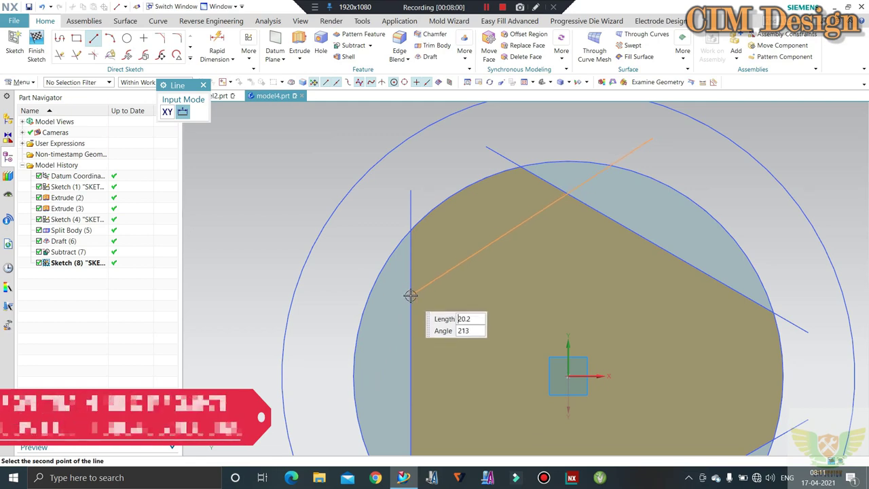
scroll(377, 283, down, 3)
key(Escape)
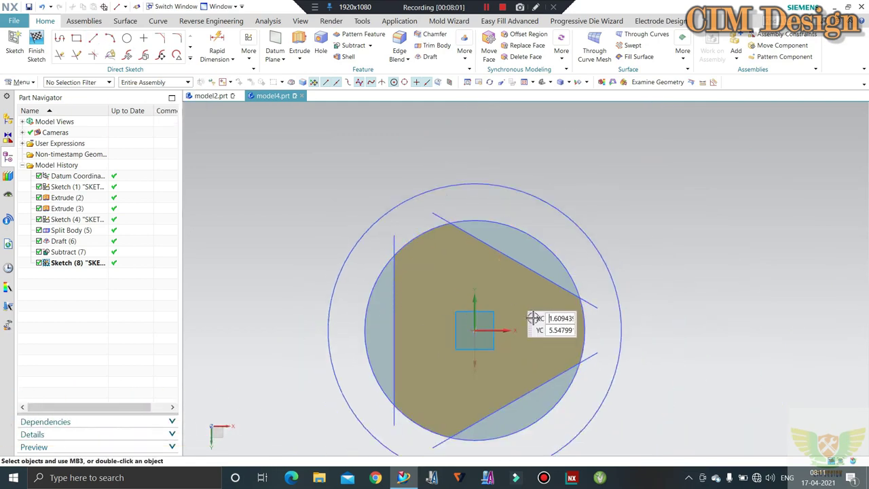
scroll(484, 322, down, 2)
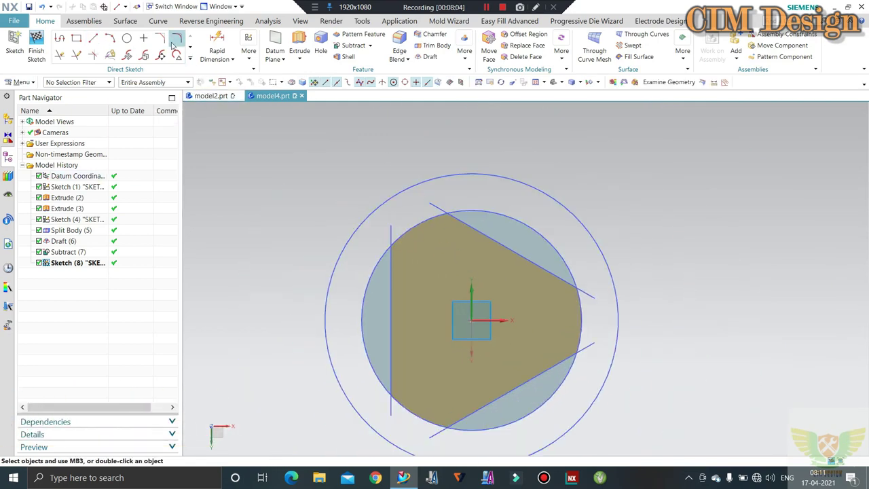
click(567, 175)
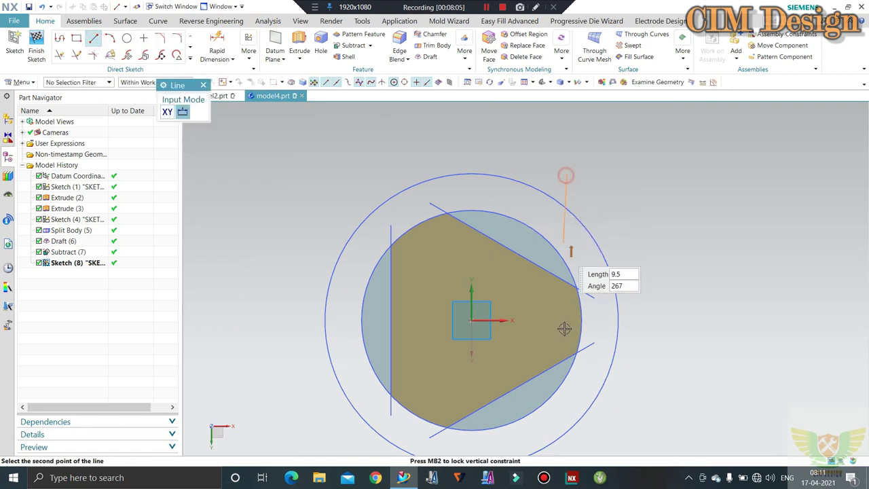
click(567, 449)
key(Escape)
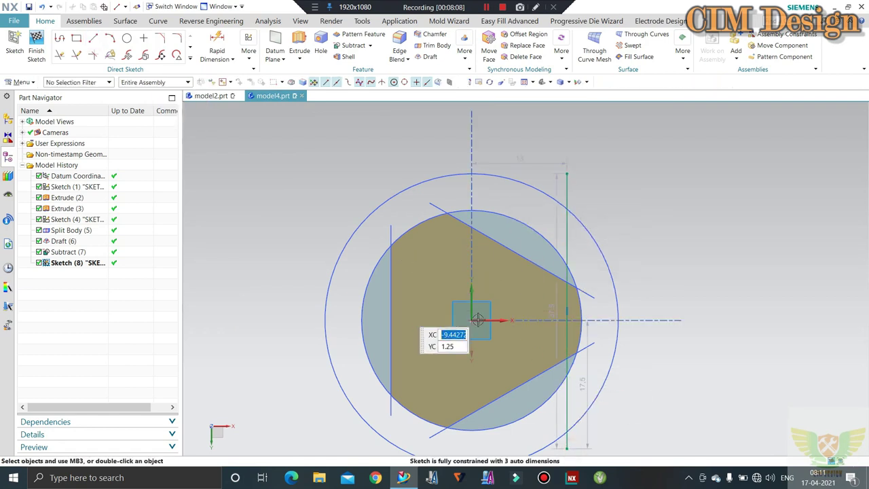
scroll(569, 330, up, 2)
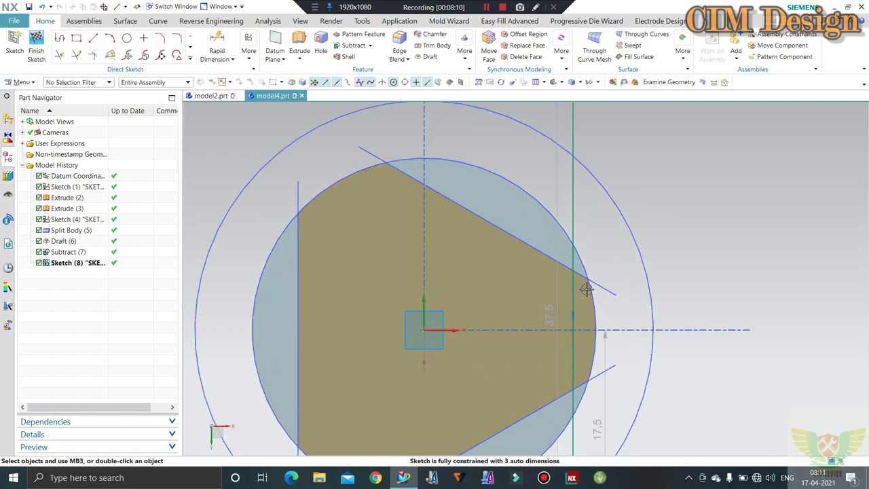
scroll(557, 271, down, 1)
scroll(566, 301, up, 2)
scroll(454, 224, down, 2)
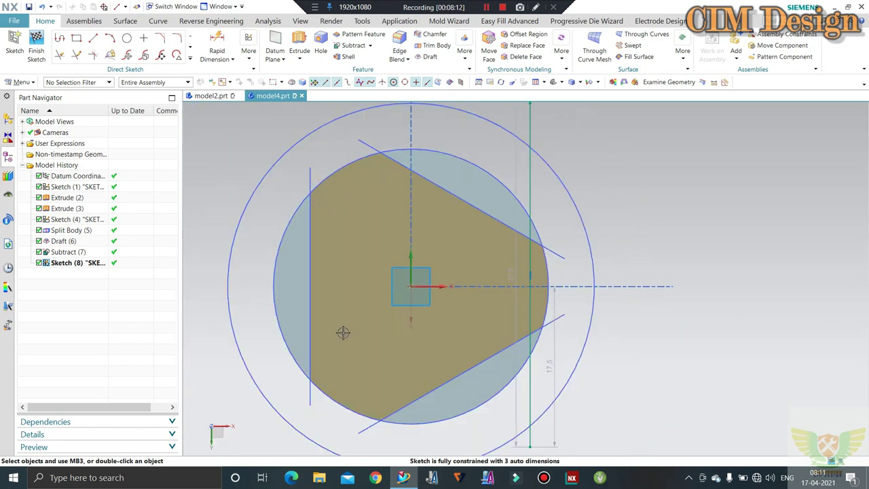
click(410, 244)
scroll(575, 224, up, 2)
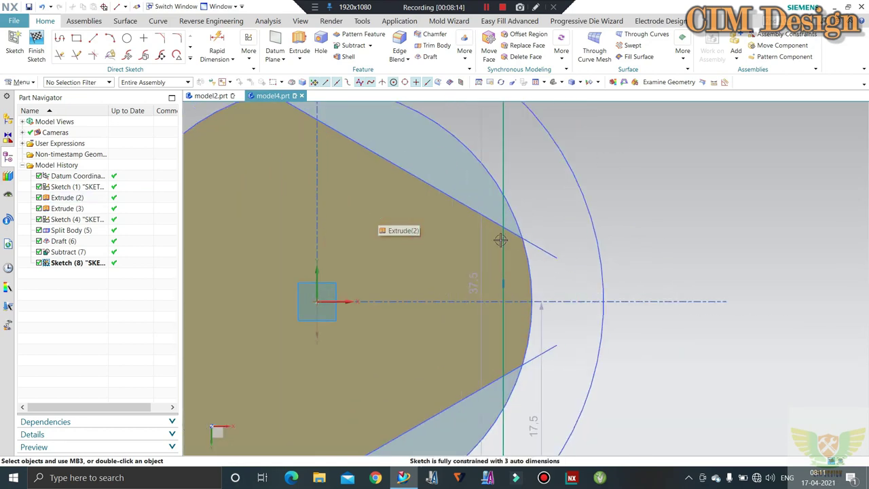
Dimension the vertical line 3 from the circle's edge.
click(217, 42)
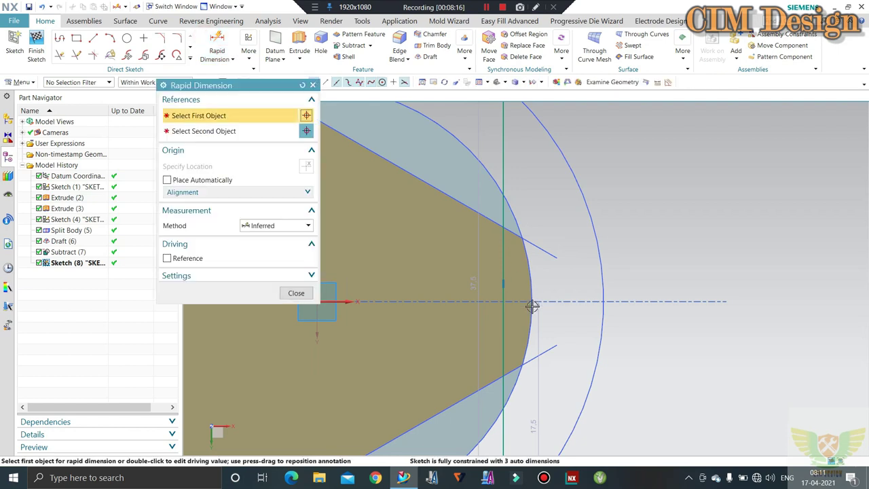
scroll(576, 287, down, 2)
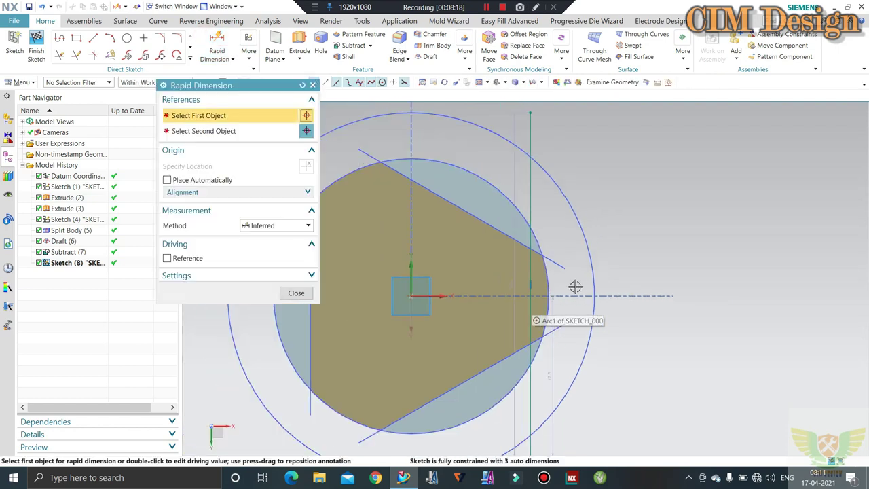
scroll(556, 289, up, 1)
scroll(543, 294, up, 1)
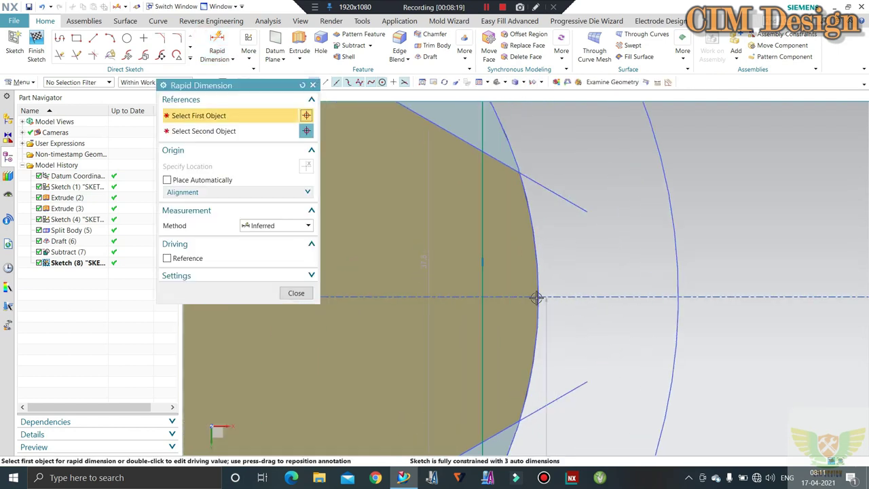
click(539, 296)
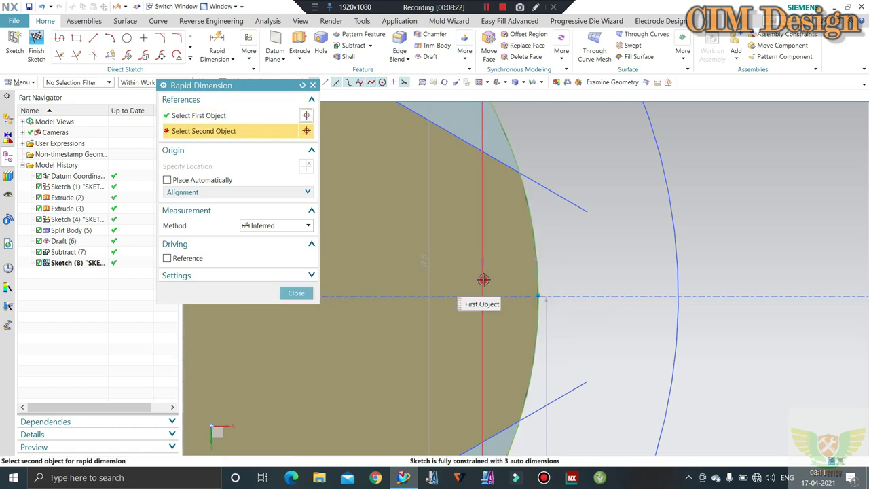
scroll(483, 280, down, 2)
click(588, 408)
click(539, 175)
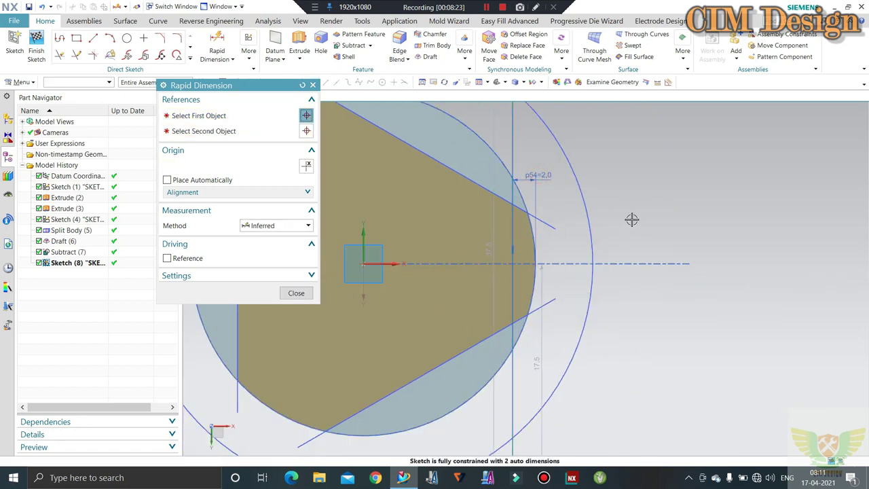
text(3)
key(Return)
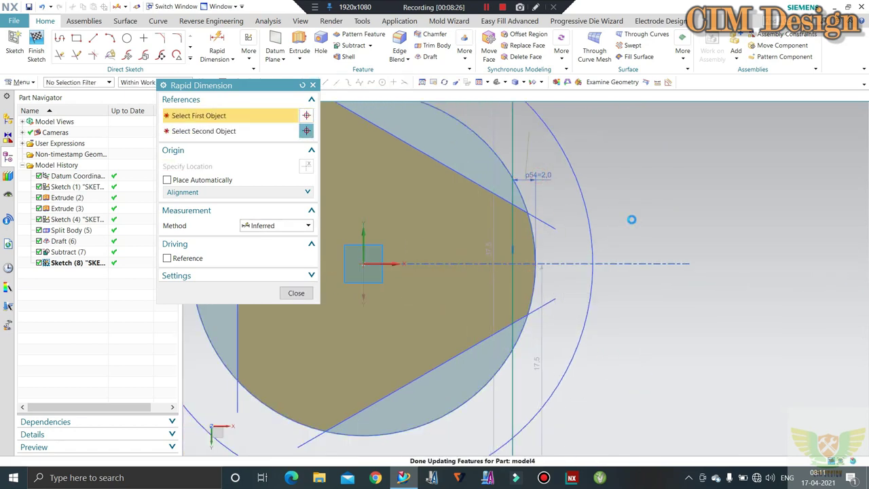
click(295, 294)
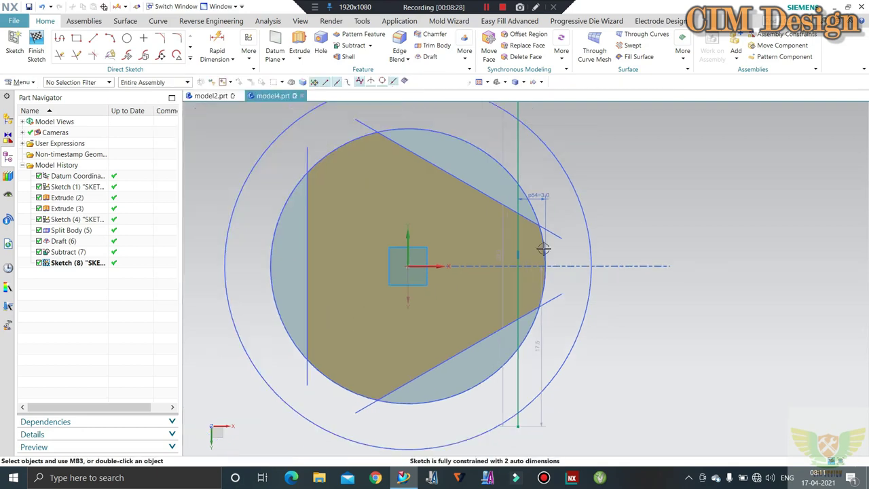
click(190, 59)
Pattern the vertical line three times around the sketch centre and finish Sketch (8).
click(147, 127)
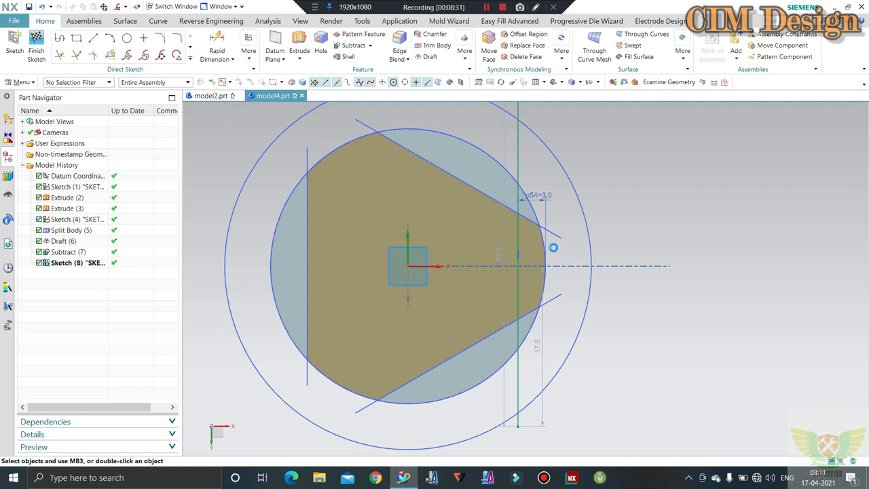
click(518, 229)
click(233, 177)
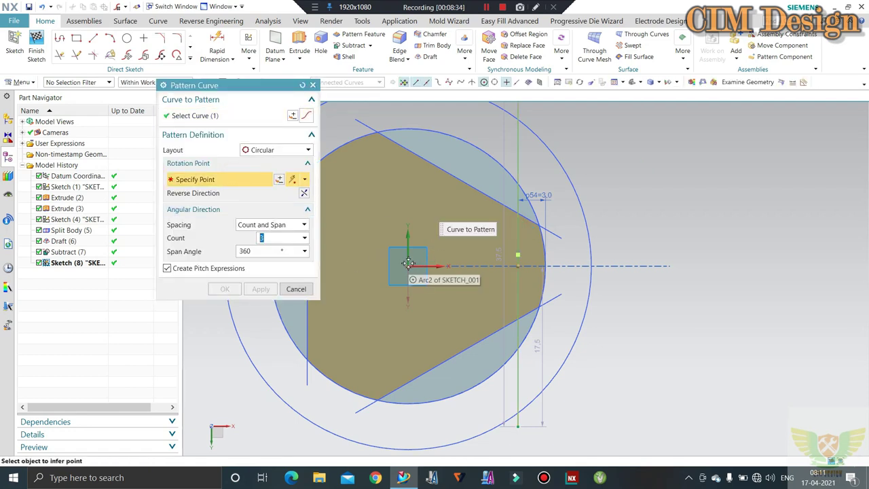
click(225, 288)
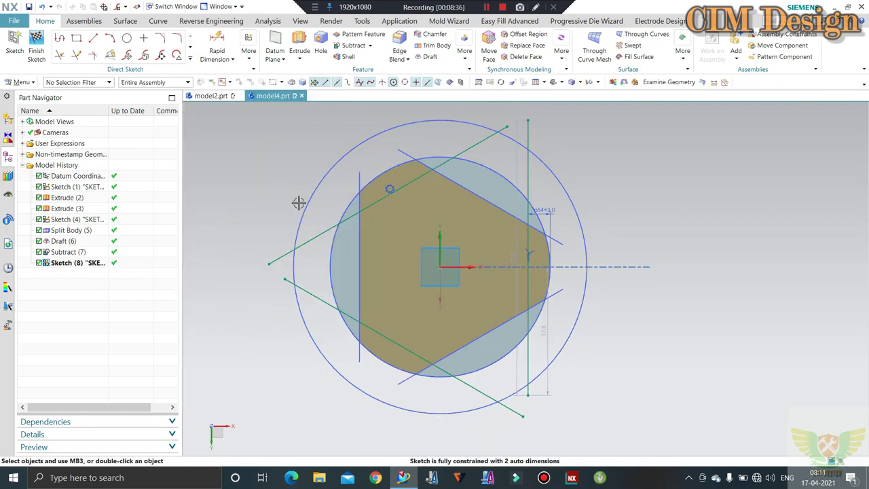
click(38, 45)
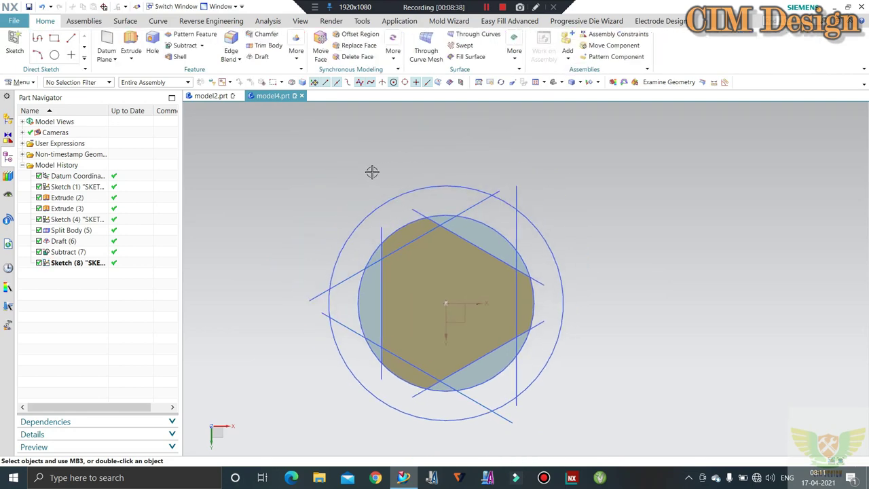
middle_drag(376, 171, 331, 132)
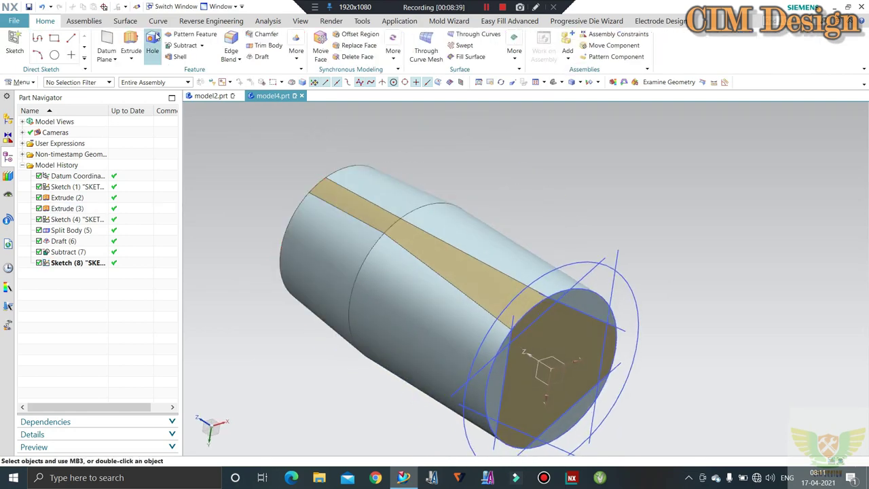
Start Split Body on the cylinder, then cancel and reorient the view.
click(296, 51)
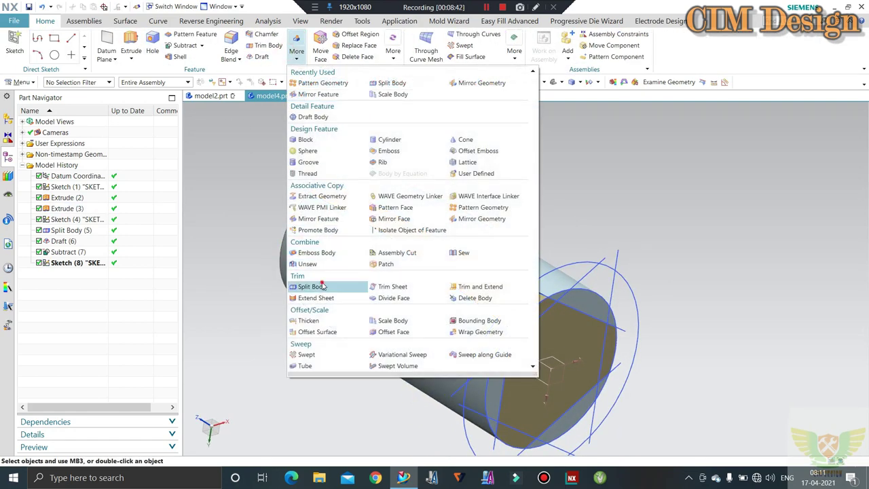
click(323, 286)
click(581, 346)
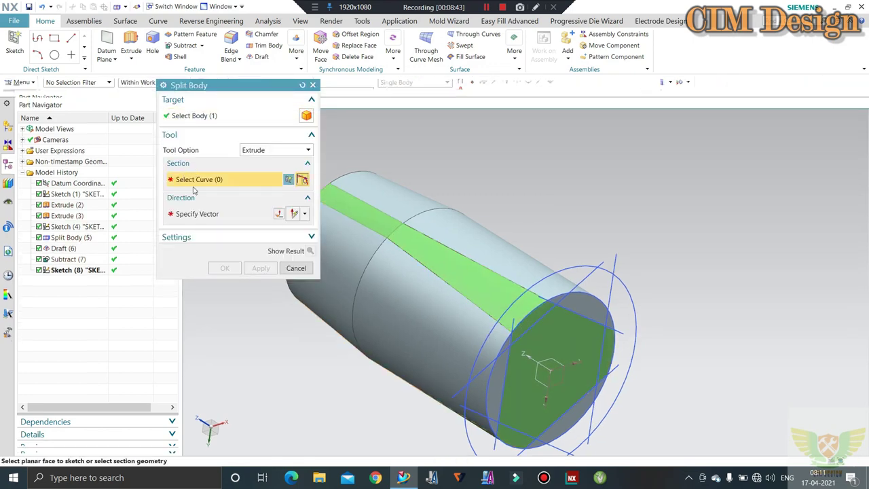
key(Escape)
middle_drag(444, 284, 469, 272)
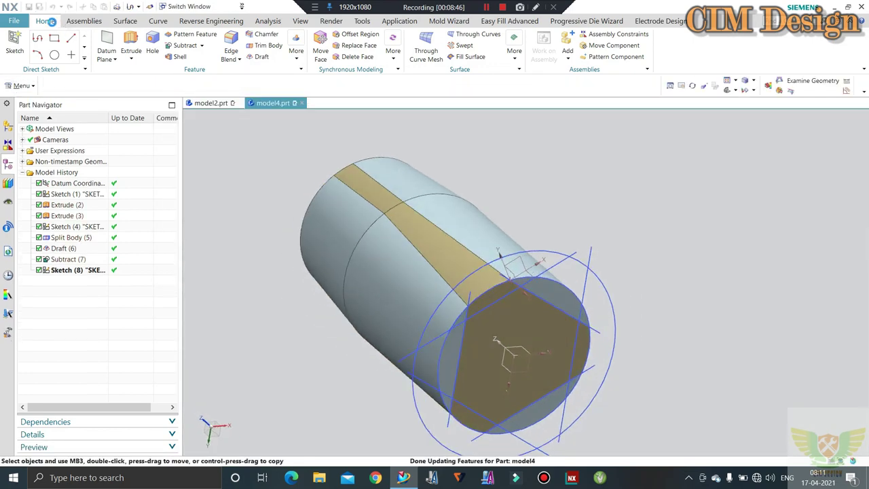
click(37, 38)
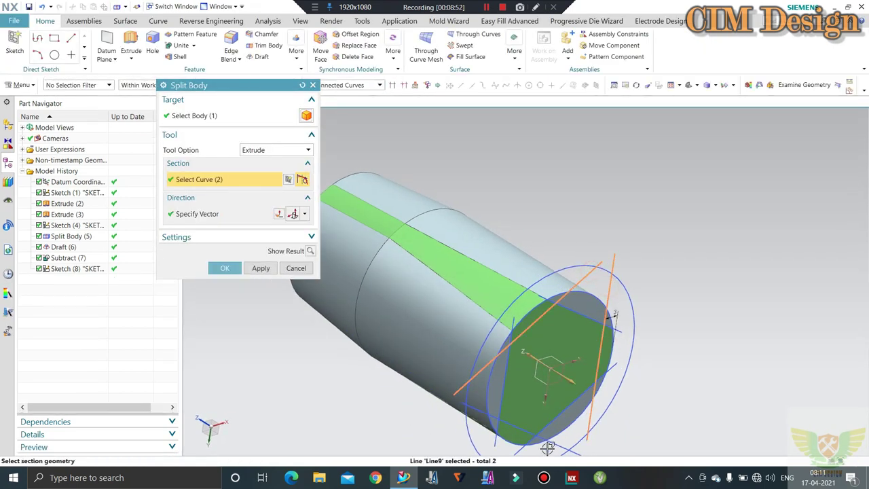
Split the cylinder with the patterned cutting lines using an inferred direction.
click(463, 267)
middle_click(439, 226)
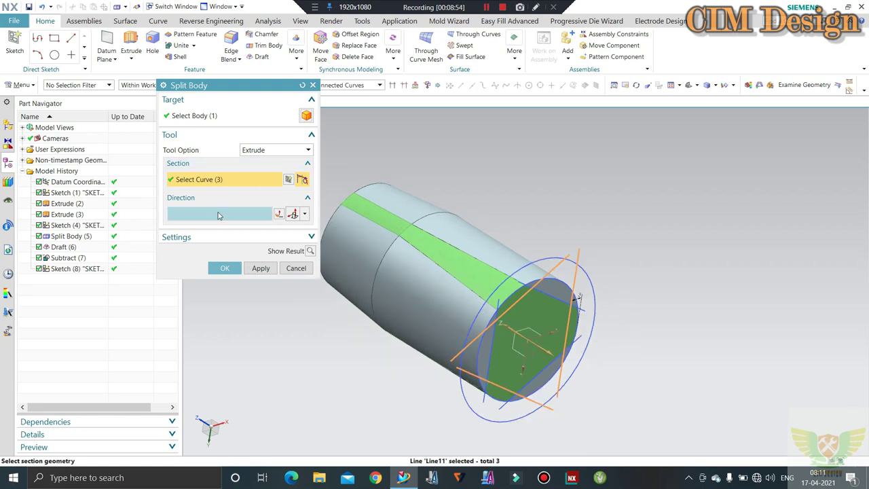
middle_drag(438, 226, 514, 330)
click(304, 214)
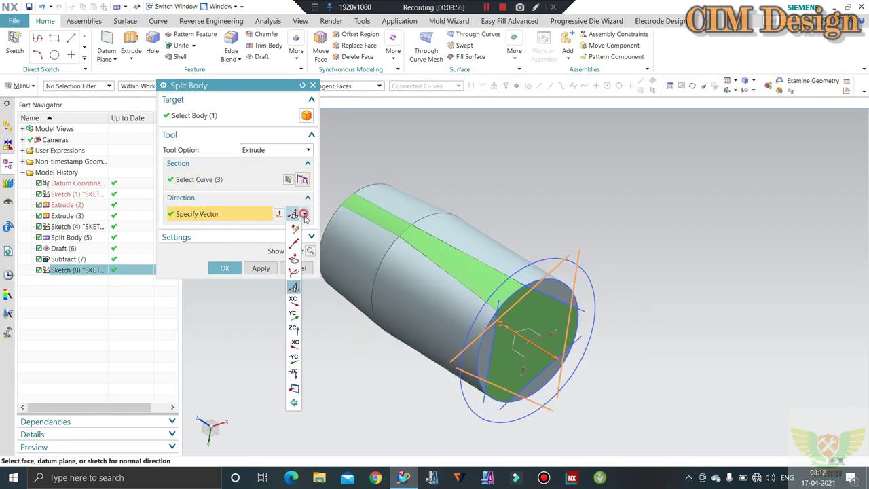
click(292, 229)
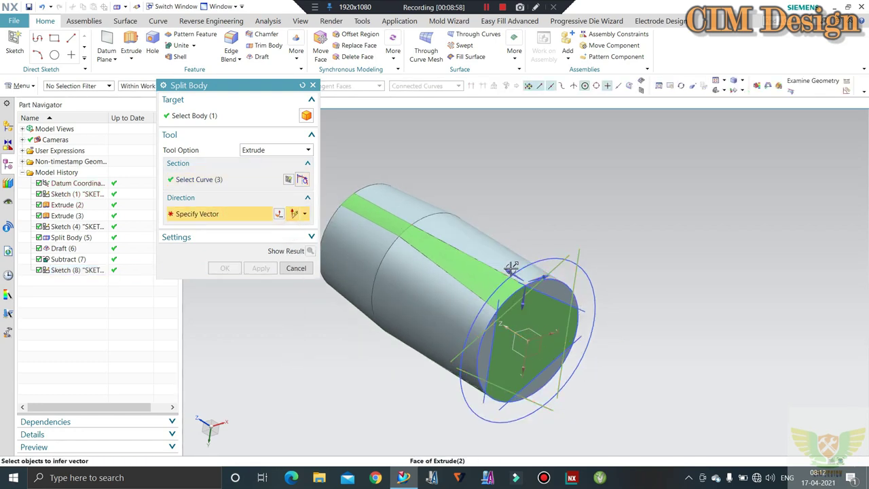
middle_click(485, 274)
mouse_move(444, 237)
middle_down()
mouse_move(452, 269)
mouse_move(434, 204)
middle_up()
scroll(435, 197, down, 3)
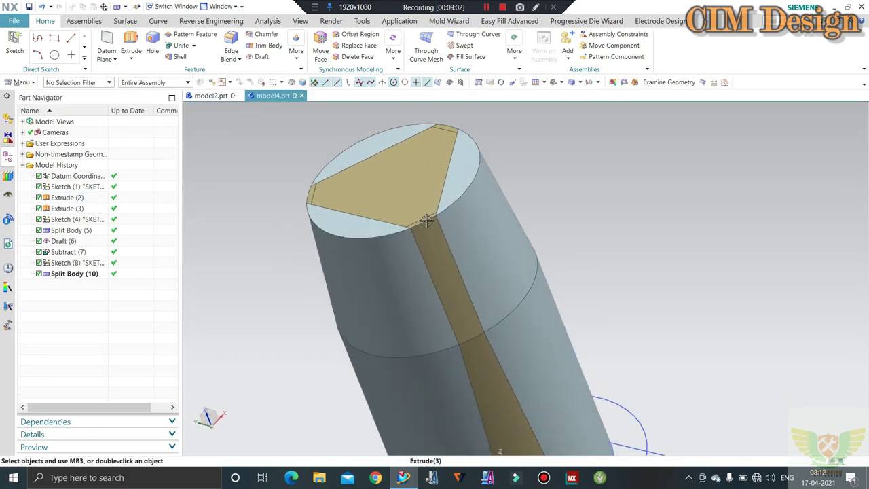
scroll(432, 188, up, 3)
Restrict selection to solid bodies and hide the main cylinder body.
middle_drag(400, 202, 186, 123)
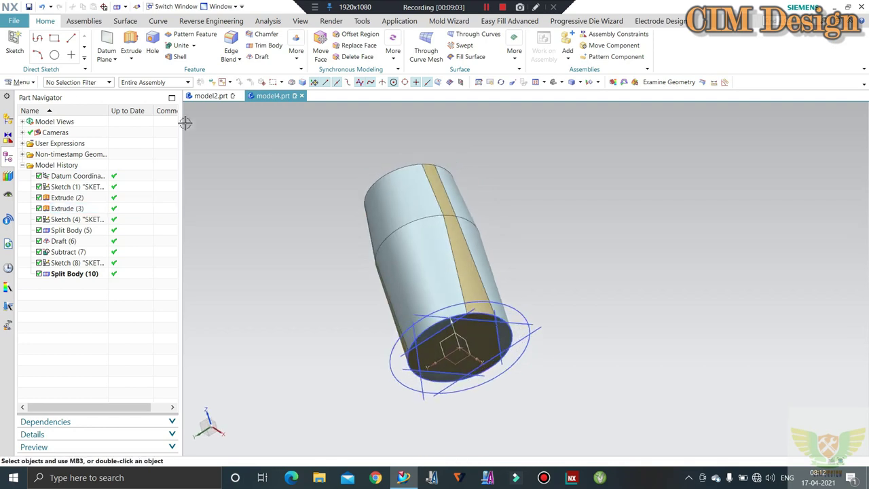
click(79, 82)
click(66, 199)
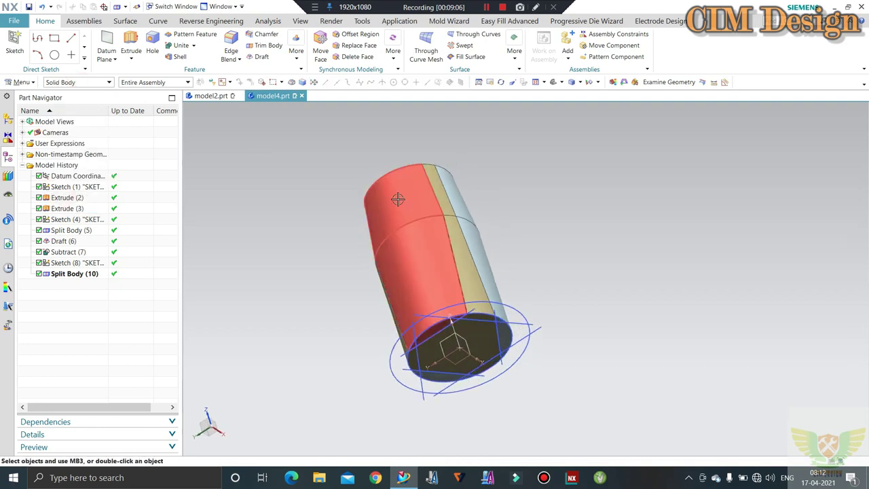
mouse_move(441, 245)
middle_down()
mouse_move(466, 247)
mouse_move(453, 250)
mouse_move(457, 282)
mouse_move(417, 258)
middle_up()
click(438, 279)
key(ctrl+b)
scroll(417, 258, up, 3)
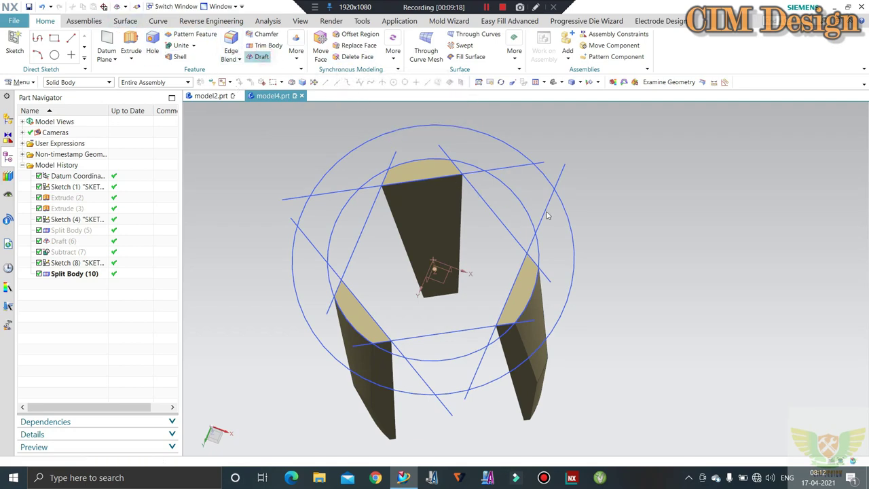
Draft the three wedge pieces 6° using their top edges as stationary edges.
middle_drag(576, 316, 545, 322)
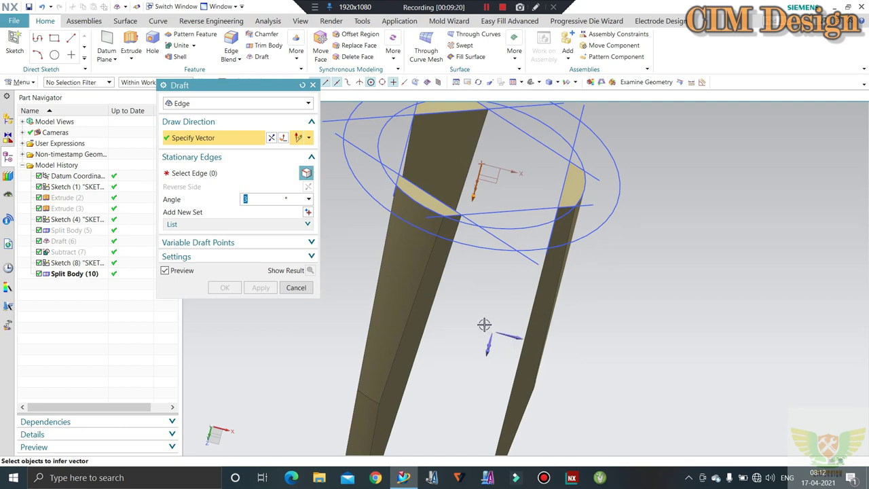
middle_drag(485, 326, 508, 361)
click(224, 173)
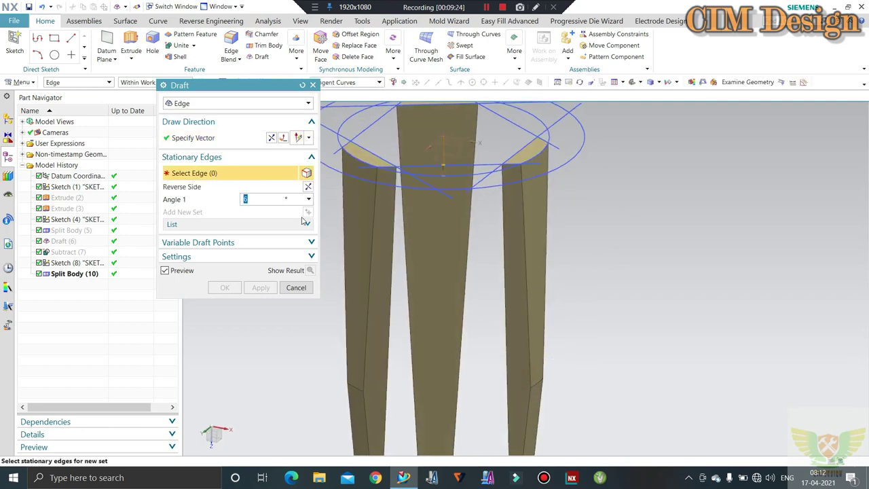
middle_drag(391, 123, 392, 178)
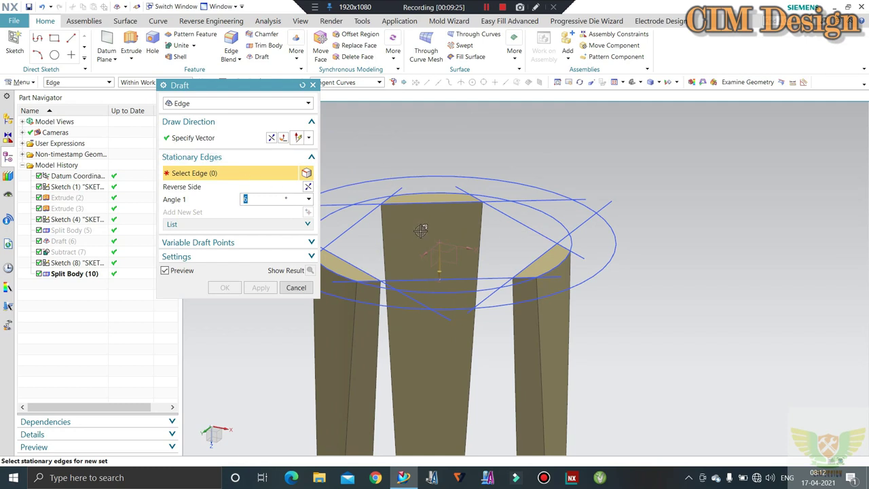
click(435, 200)
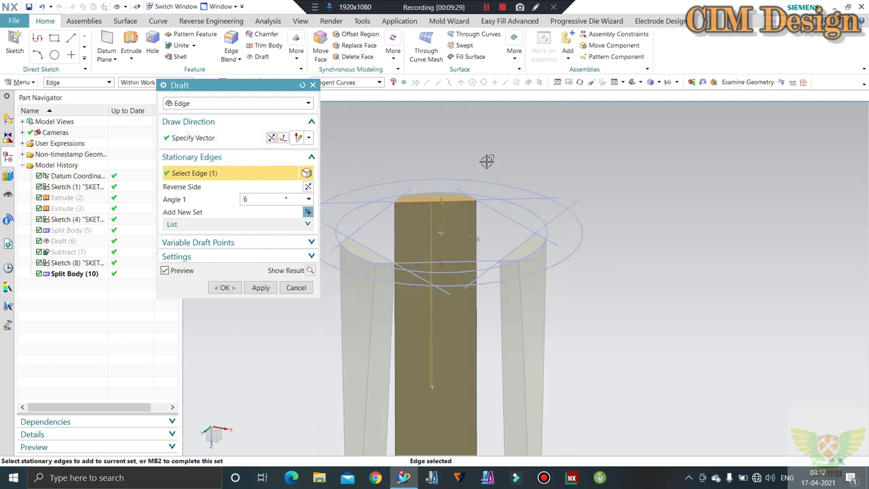
middle_drag(487, 161, 429, 271)
click(400, 298)
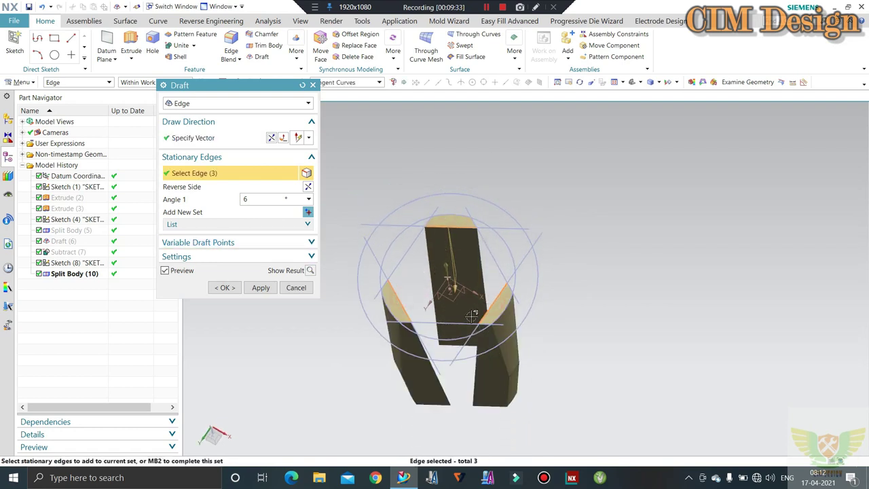
click(218, 286)
middle_drag(610, 272, 624, 286)
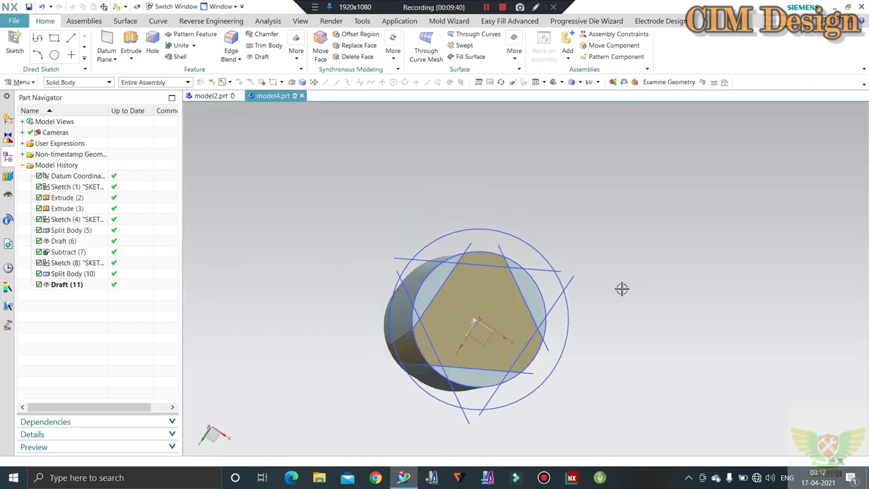
Subtract the three drafted wedges from the cylinder target, keeping the wedge tool bodies.
middle_drag(622, 289, 472, 224)
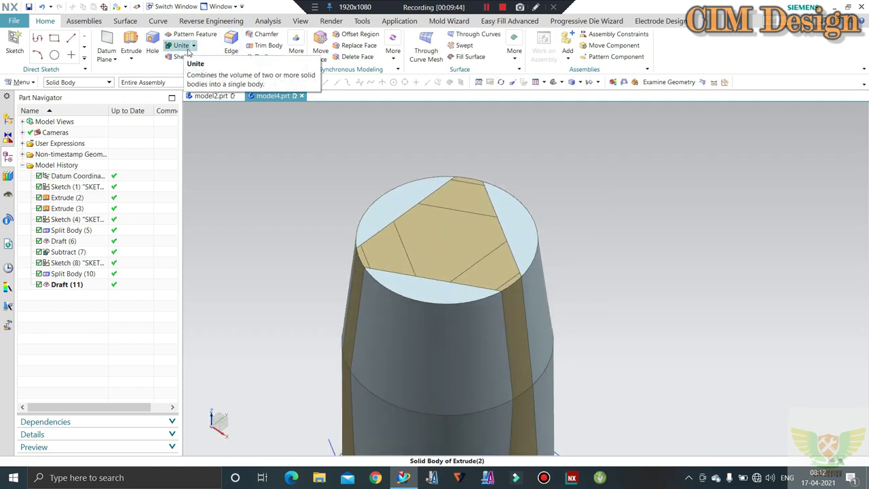
click(189, 70)
click(448, 250)
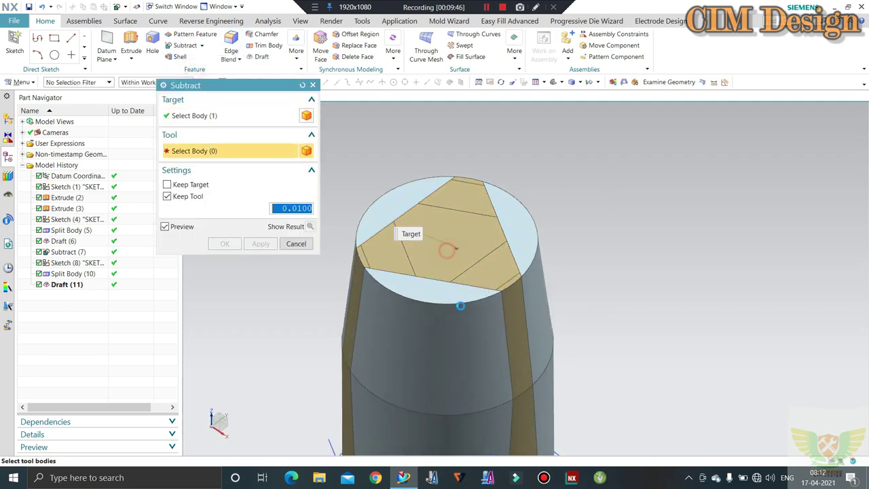
click(449, 212)
click(506, 270)
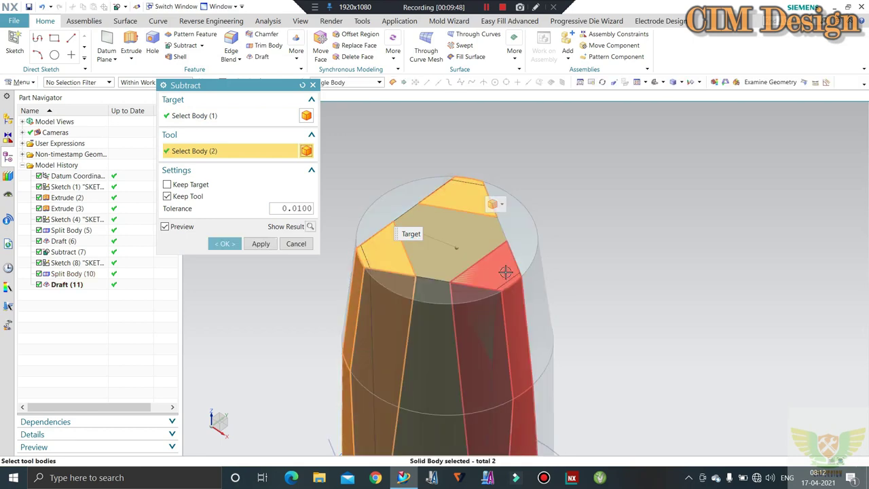
click(496, 326)
click(224, 244)
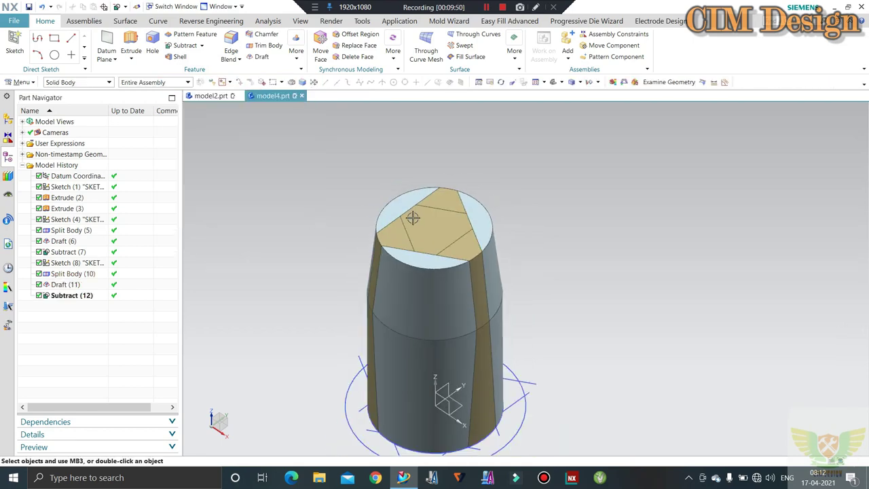
mouse_move(416, 220)
middle_down()
mouse_move(427, 220)
mouse_move(421, 216)
middle_up()
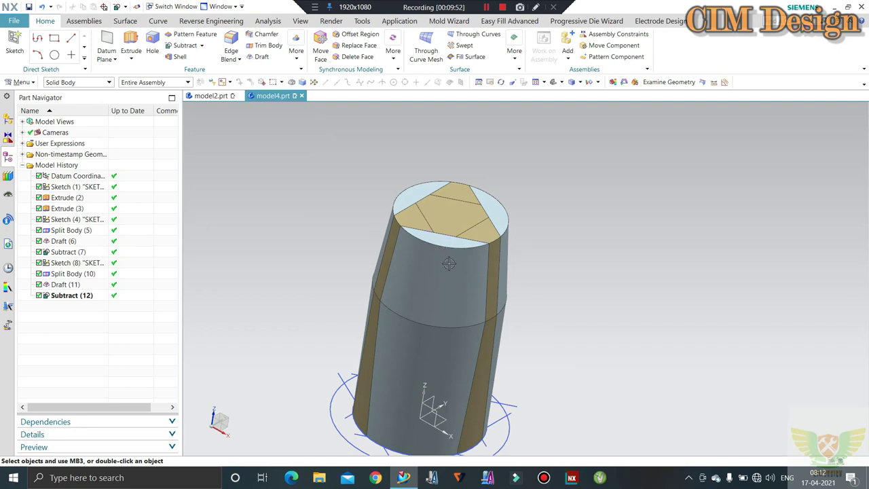
Recolour the two wedge bodies light green through Edit Object Display.
key(ctrl+j)
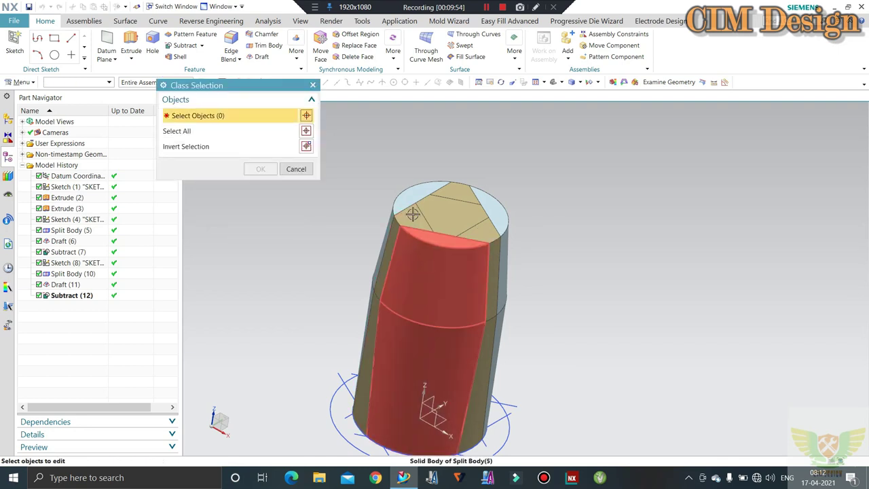
click(407, 219)
click(484, 236)
click(260, 168)
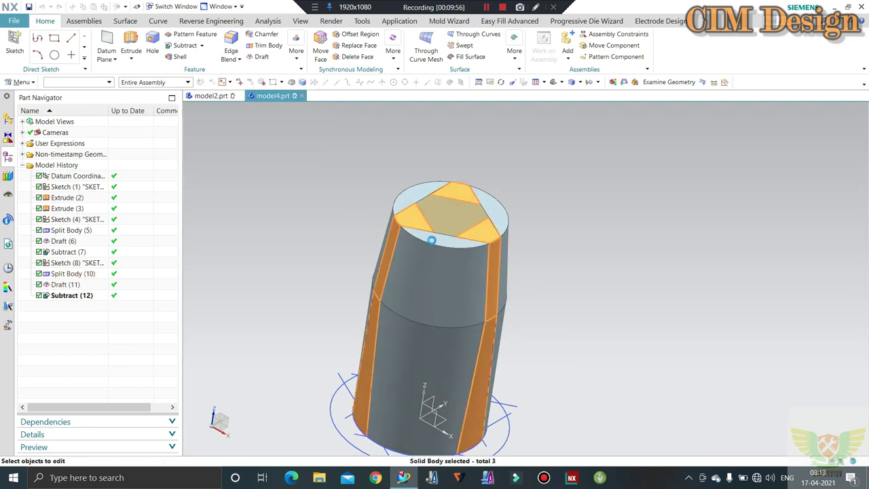
click(293, 147)
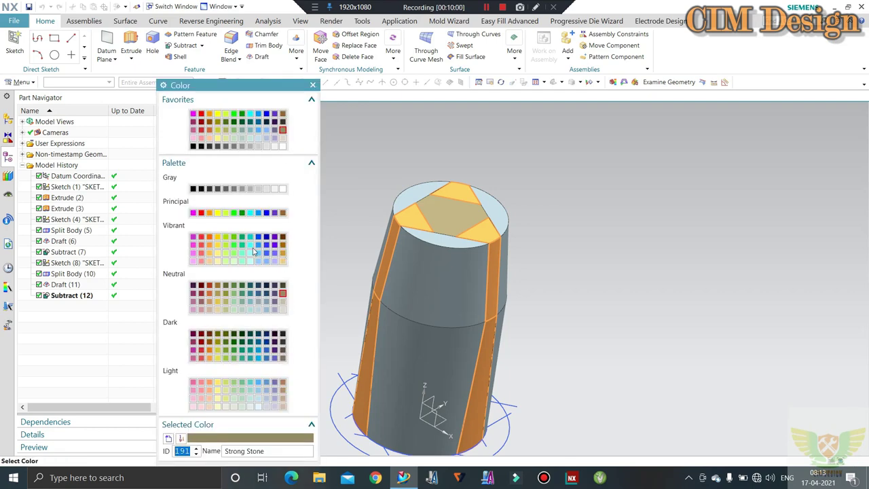
double_click(228, 255)
click(225, 378)
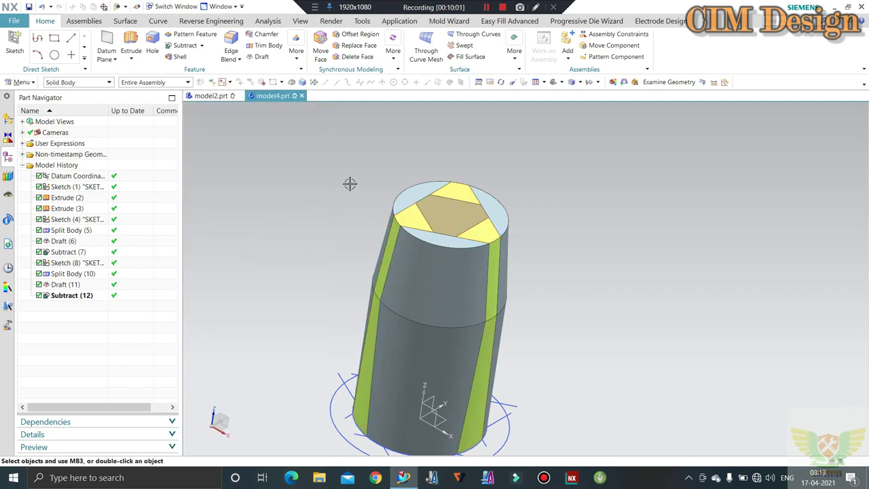
middle_drag(349, 185, 343, 188)
Give the main cylinder body the Pale Indigo colour.
key(ctrl+j)
click(475, 201)
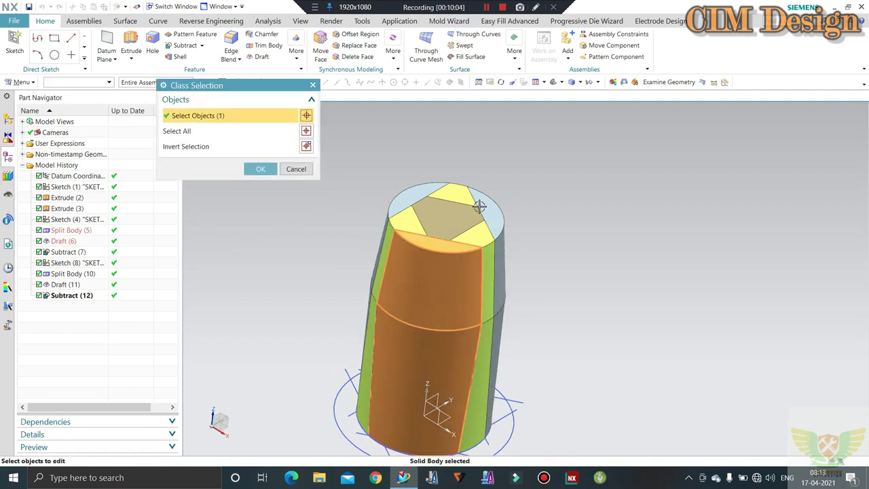
click(409, 196)
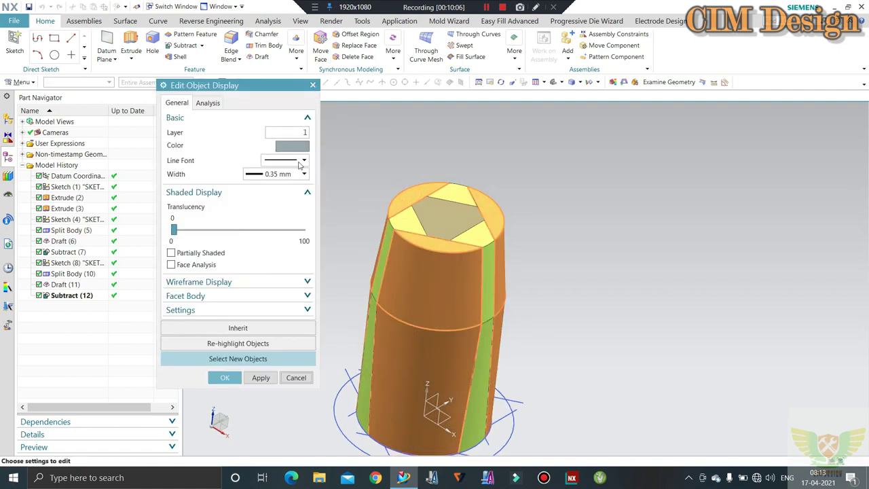
click(288, 128)
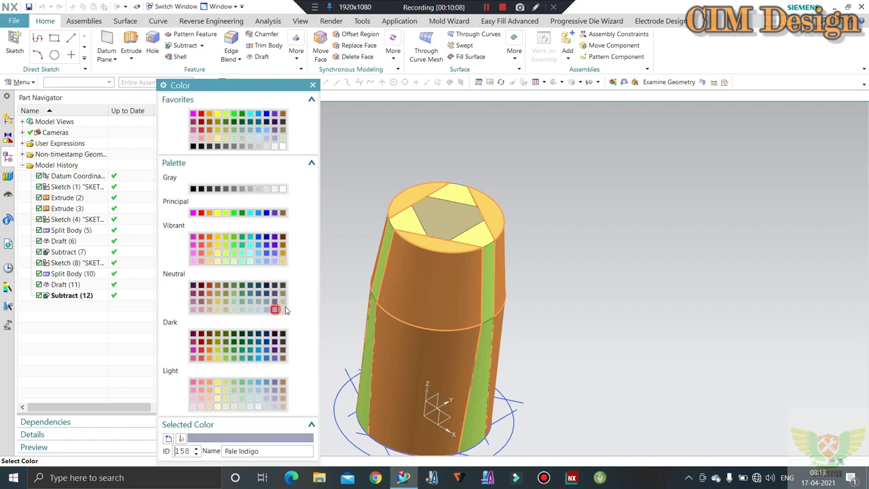
double_click(276, 310)
mouse_move(387, 214)
middle_down()
mouse_move(411, 191)
mouse_move(406, 123)
middle_up()
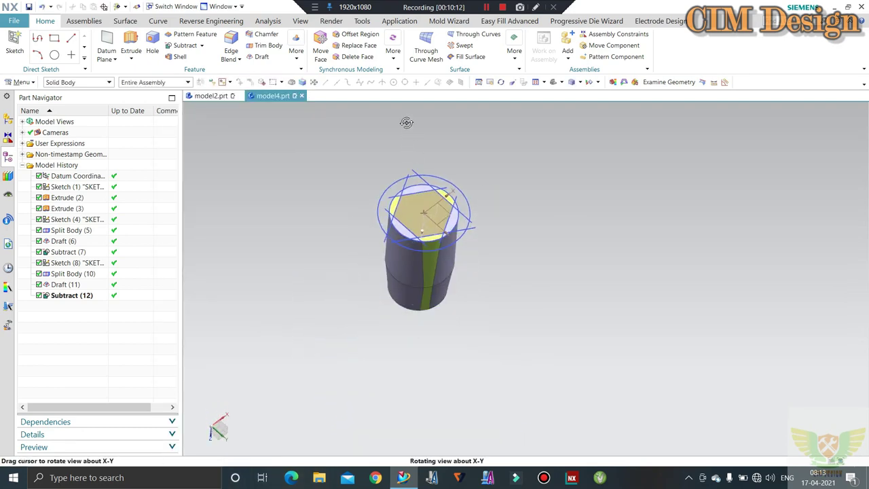
Switch to the Top view (F8) and hide the central hexagon solid with Ctrl+B.
scroll(413, 193, up, 1)
scroll(413, 193, up, 3)
scroll(413, 192, down, 2)
scroll(402, 202, up, 1)
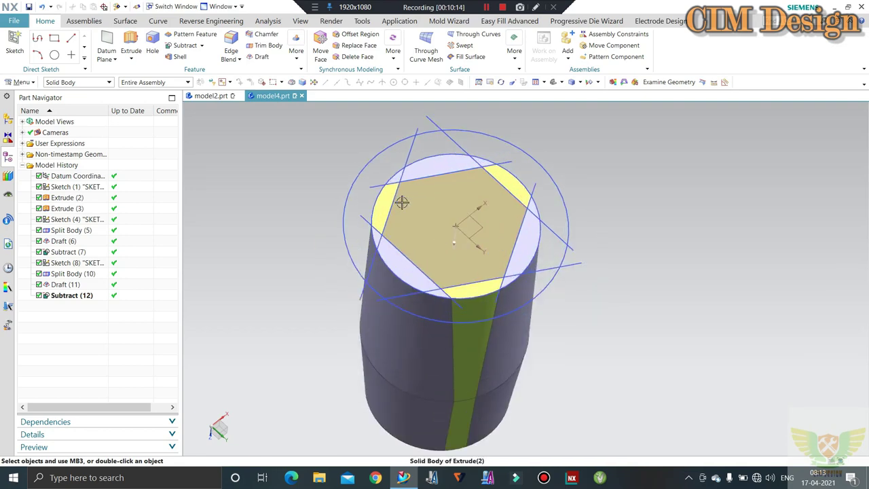
scroll(435, 184, down, 1)
middle_drag(435, 184, 573, 196)
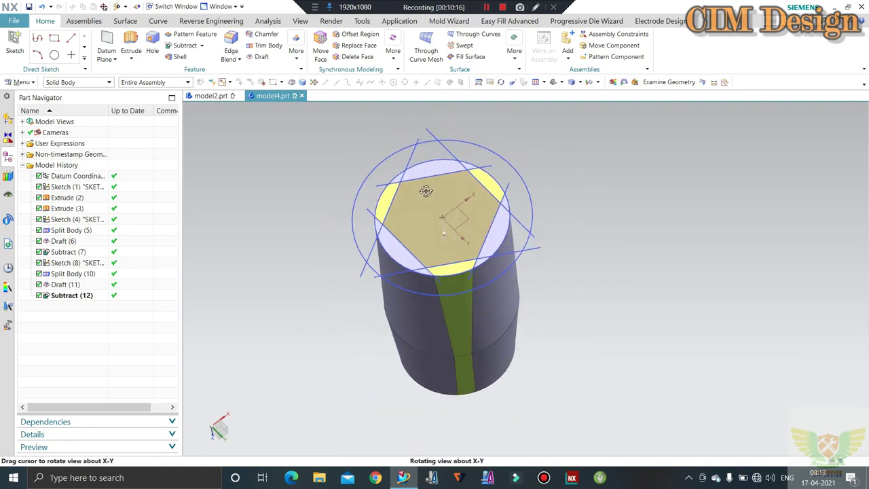
mouse_move(759, 200)
middle_down()
mouse_move(534, 346)
mouse_move(534, 266)
mouse_move(577, 332)
mouse_move(529, 230)
mouse_move(695, 223)
middle_up()
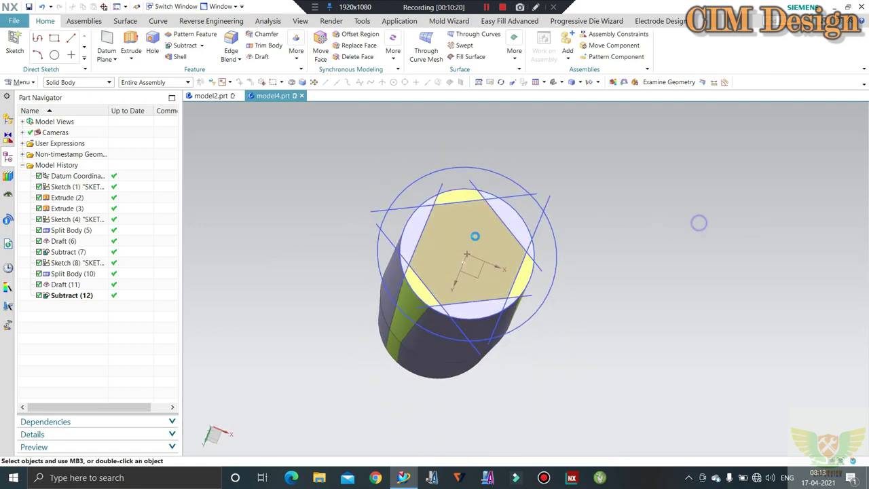
key(F8)
click(436, 262)
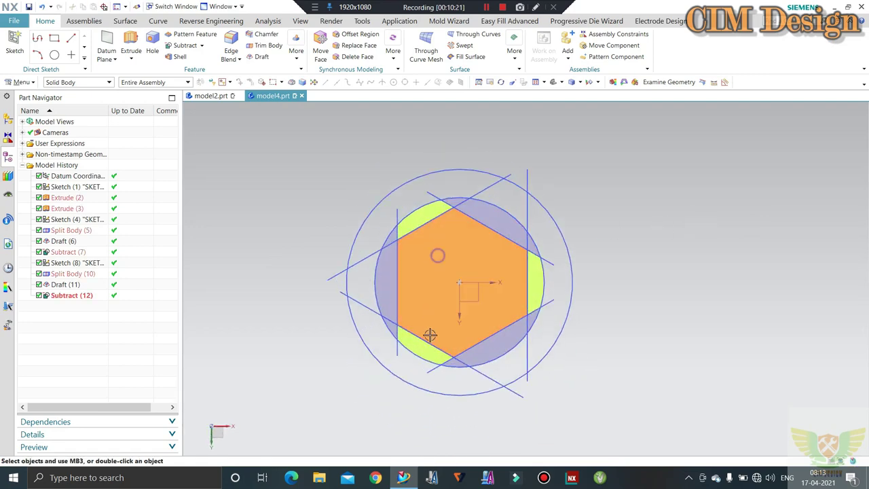
key(ctrl+b)
scroll(460, 269, up, 2)
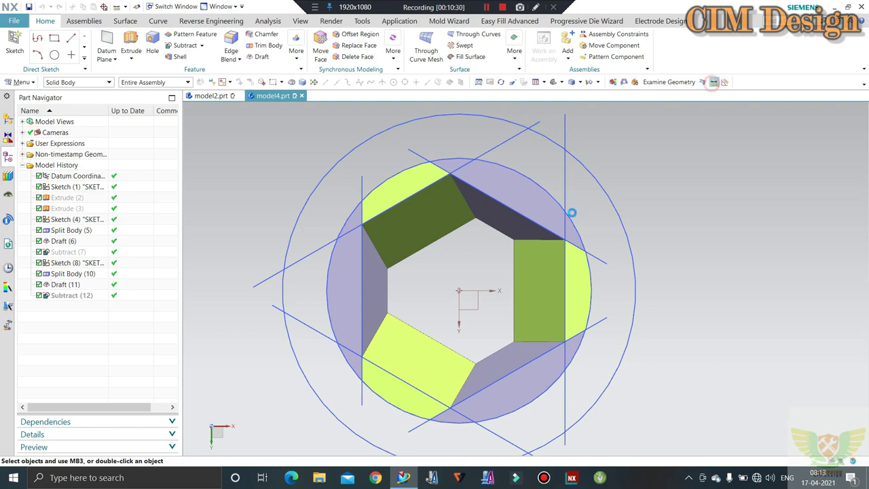
scroll(468, 226, up, 2)
scroll(468, 227, up, 3)
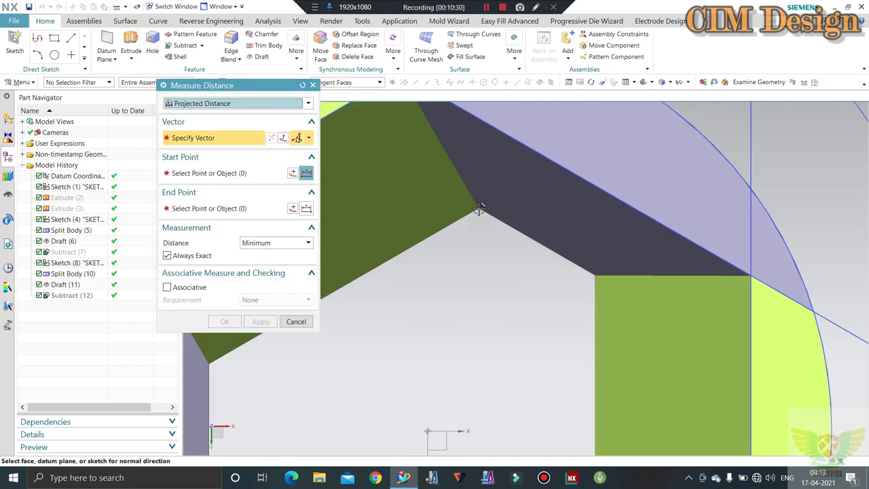
Measure the hexagon's top-right edge as a plain Distance, reading 4.9894 mm.
click(210, 106)
click(193, 114)
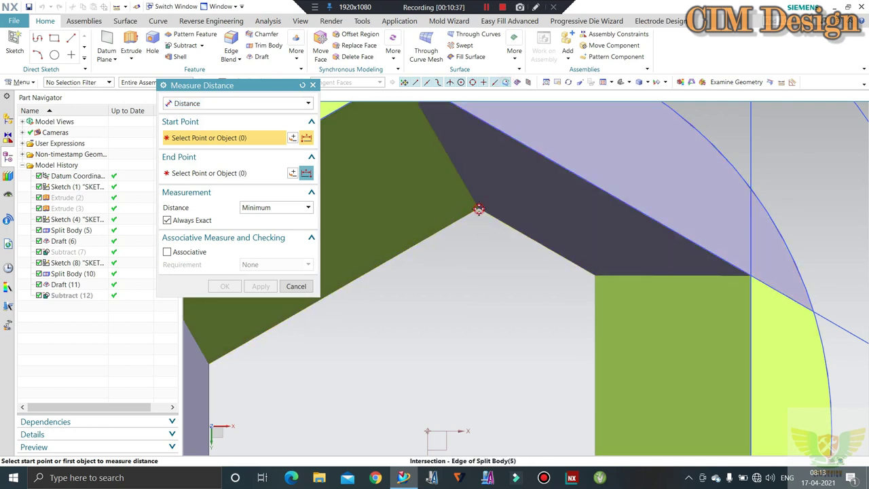
click(476, 213)
click(595, 275)
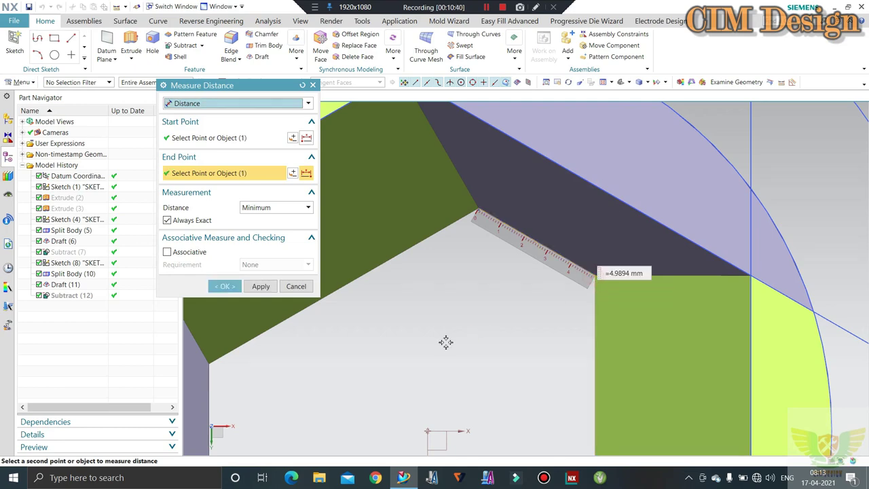
Close the measurement and create a new sketch on the tip's top face.
middle_click(503, 271)
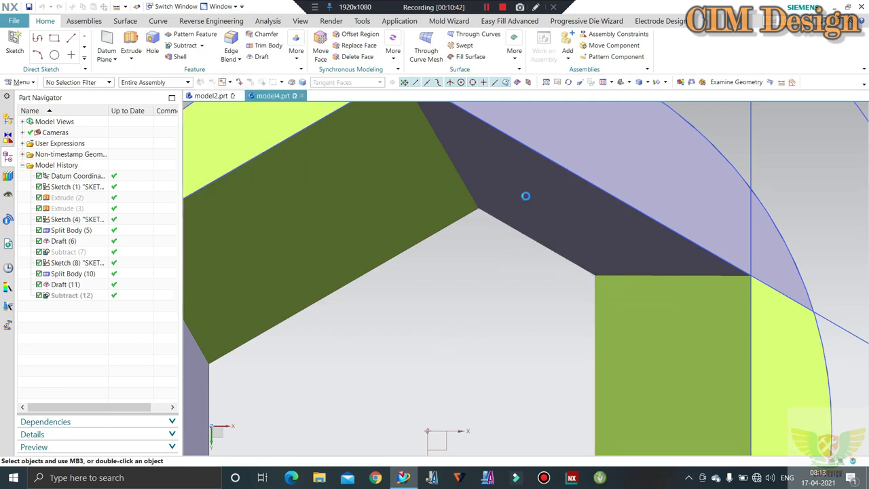
scroll(523, 194, down, 5)
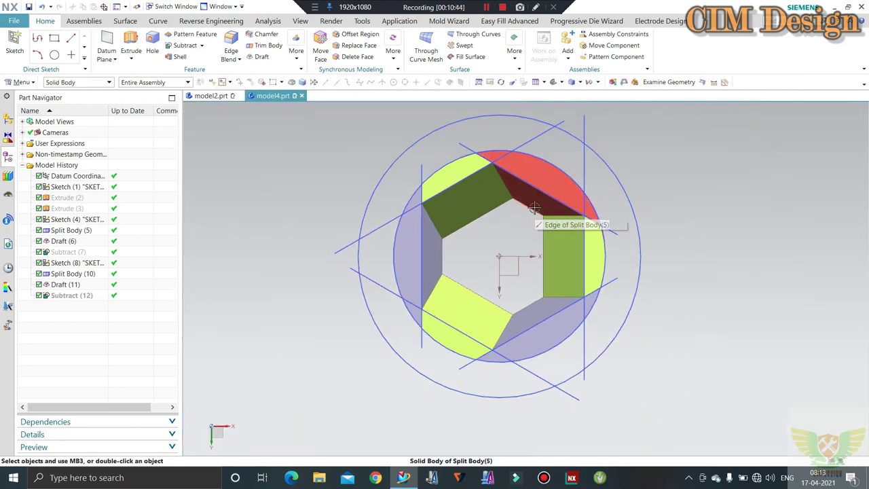
scroll(444, 344, up, 2)
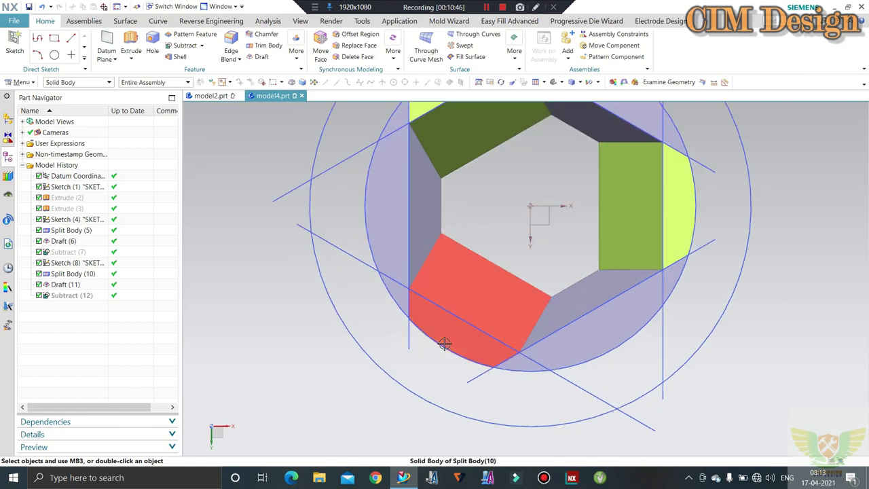
scroll(439, 338, down, 3)
scroll(468, 270, up, 1)
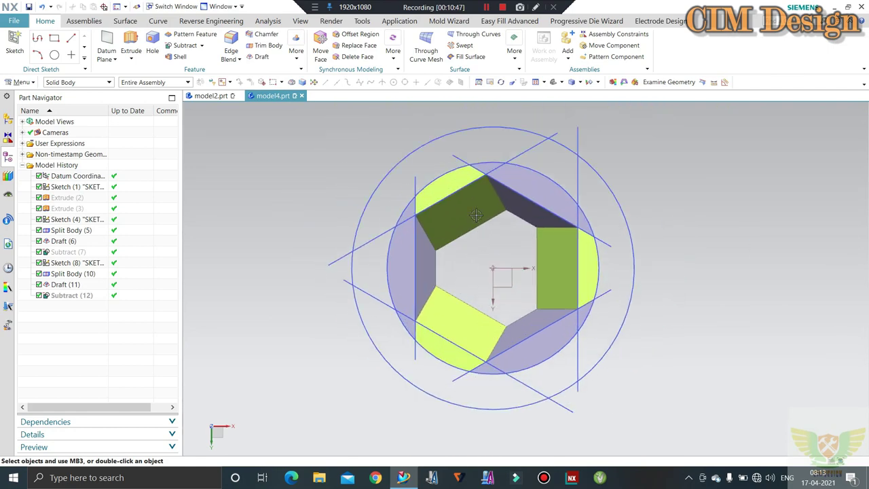
scroll(454, 192, up, 1)
scroll(453, 192, up, 1)
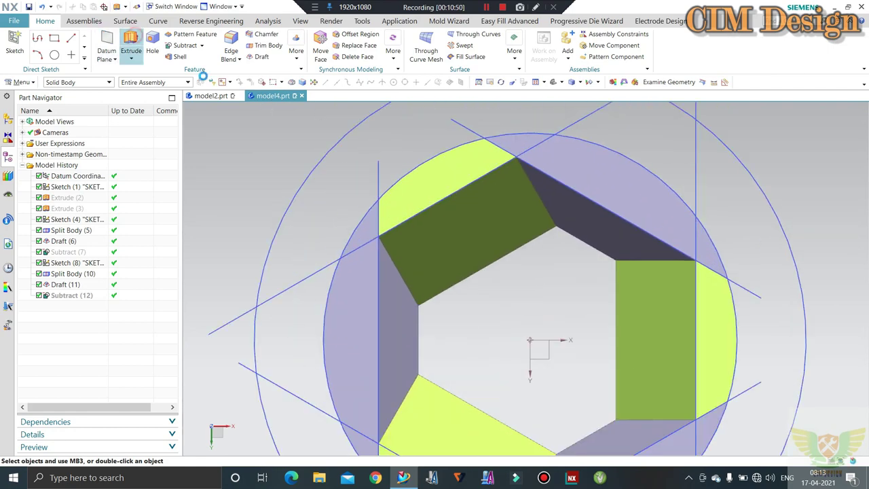
click(429, 186)
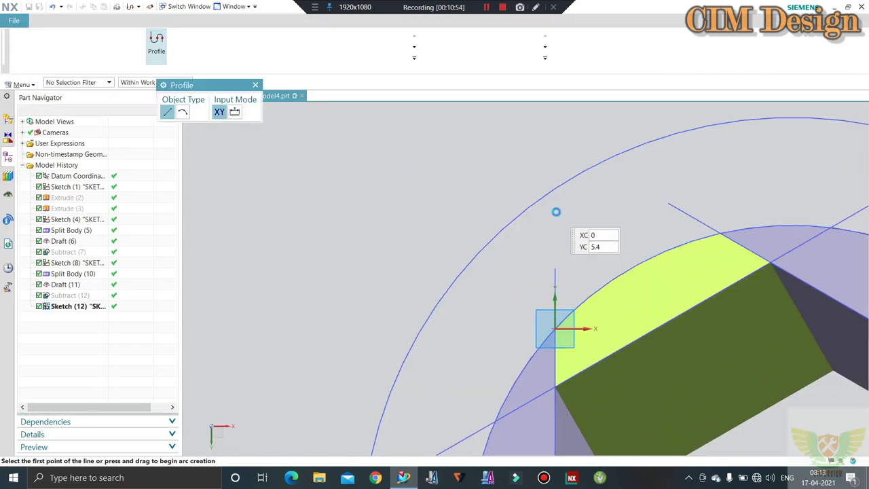
Select the face-edge line for an Offset Curve at 3 mm.
scroll(555, 212, down, 2)
scroll(481, 227, down, 2)
scroll(618, 301, up, 4)
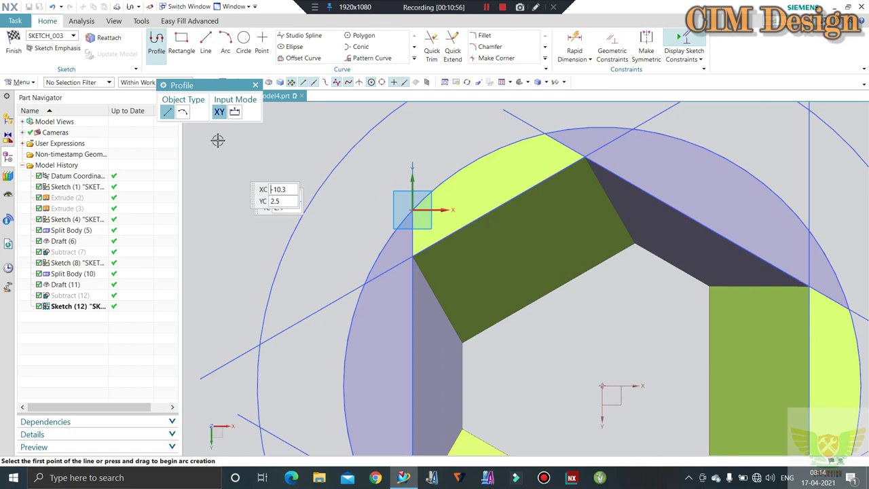
click(206, 42)
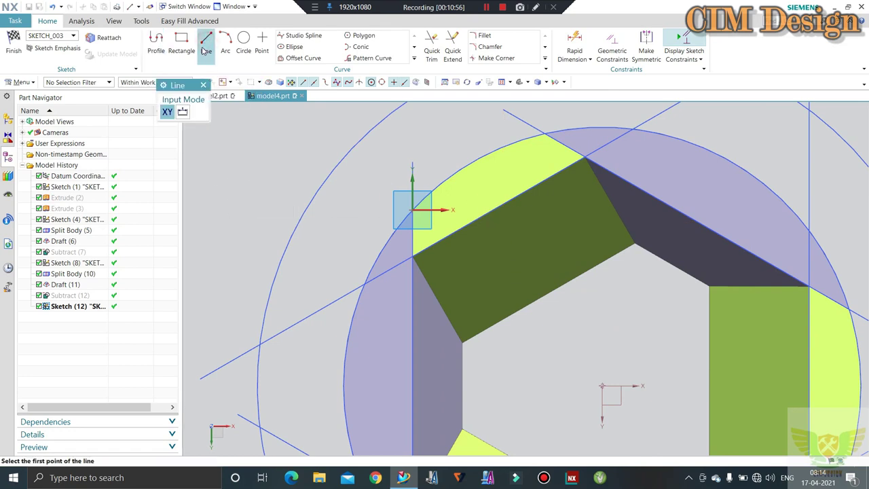
click(302, 58)
click(516, 199)
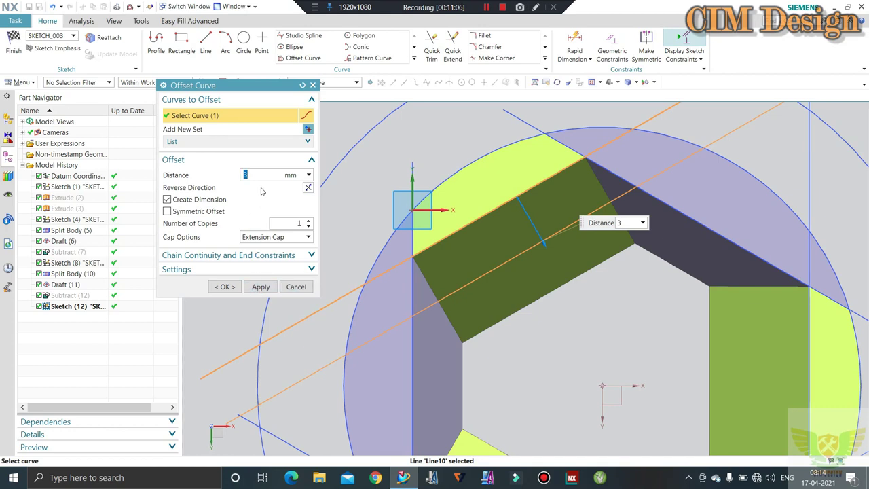
Confirm the 3 mm offset line and exit the line command.
click(260, 287)
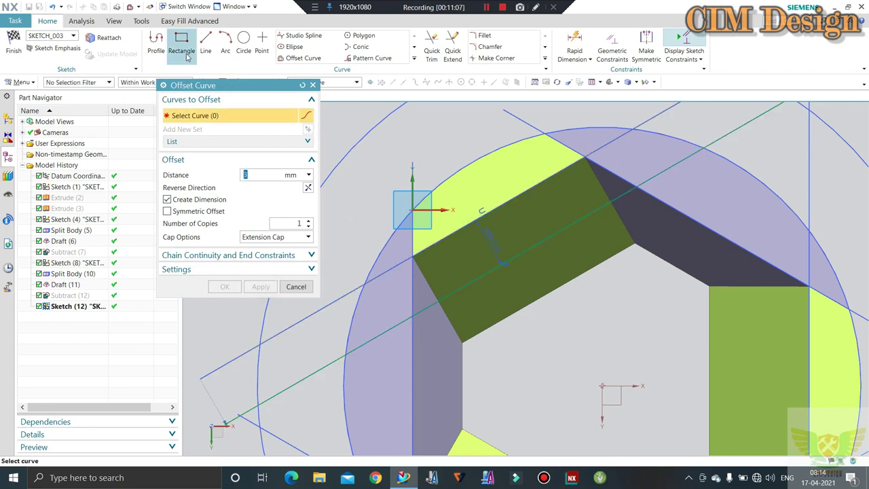
key(Escape)
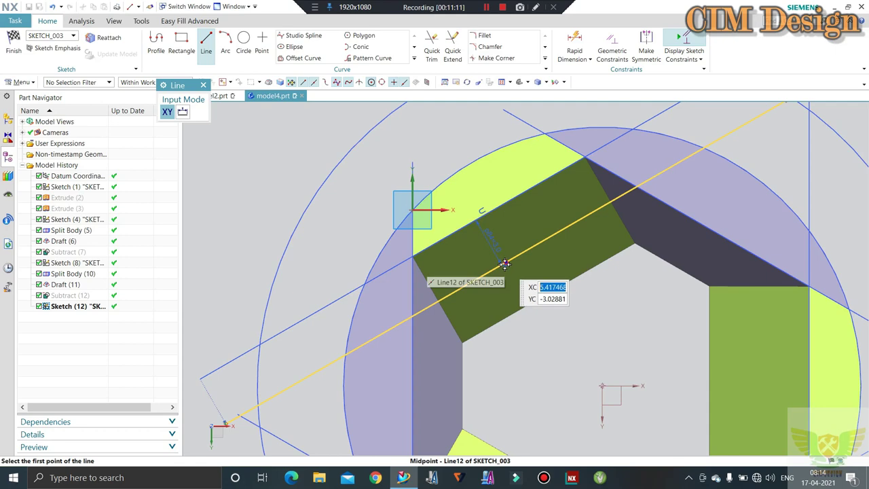
scroll(502, 264, down, 2)
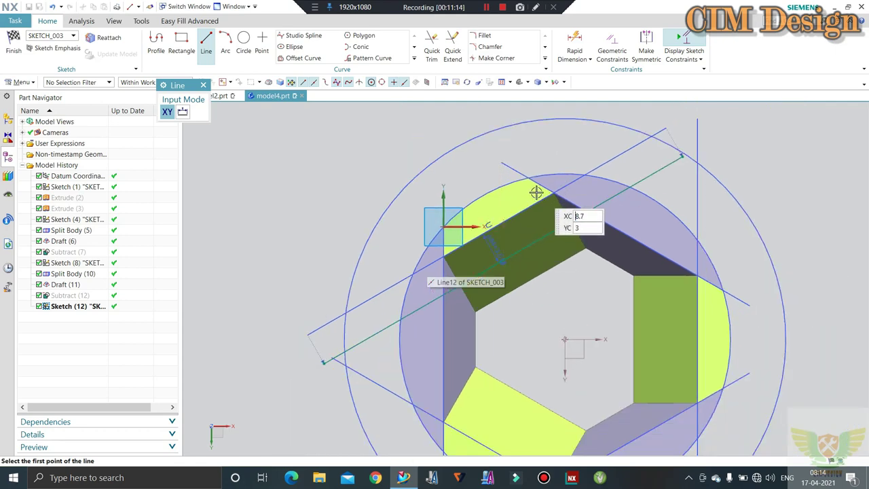
scroll(530, 218, up, 2)
key(Escape)
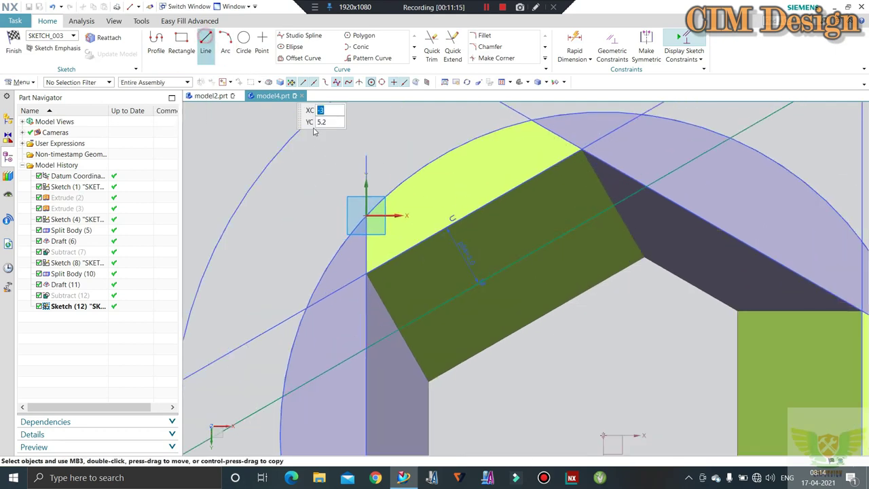
Start a 2.7-length line from the face's top edge, then abandon it.
click(471, 211)
key(r)
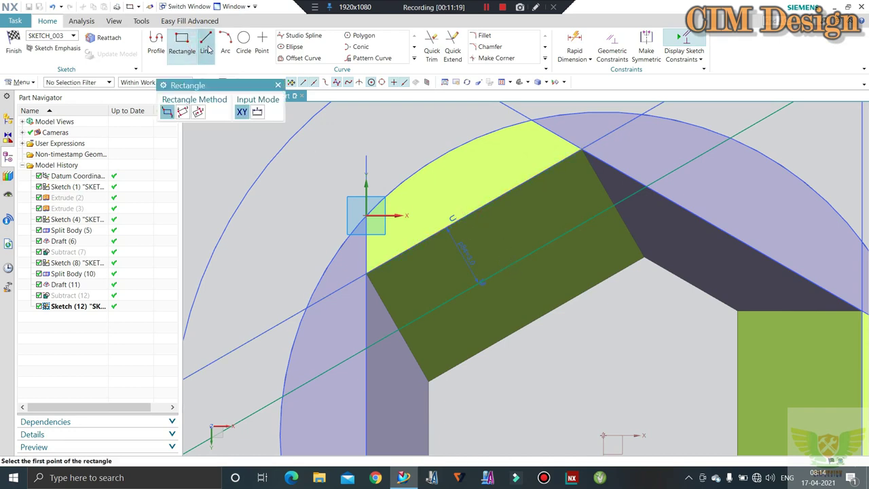
key(Escape)
key(l)
click(478, 210)
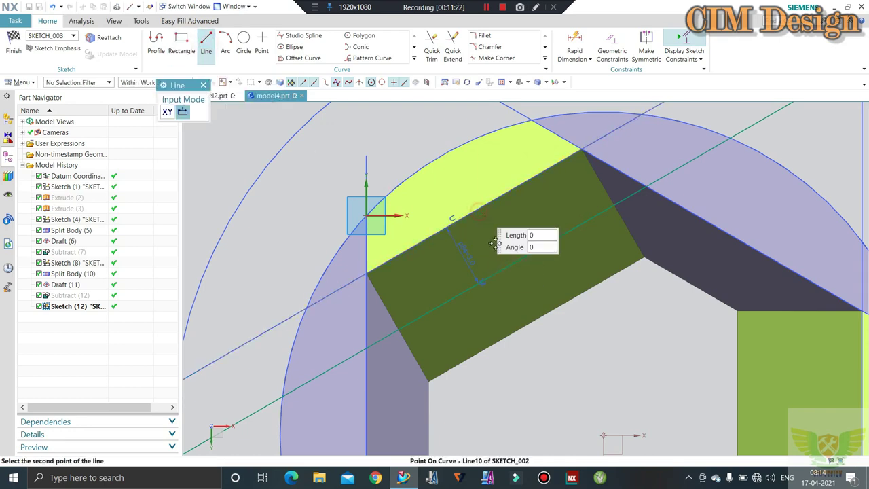
text(2.7)
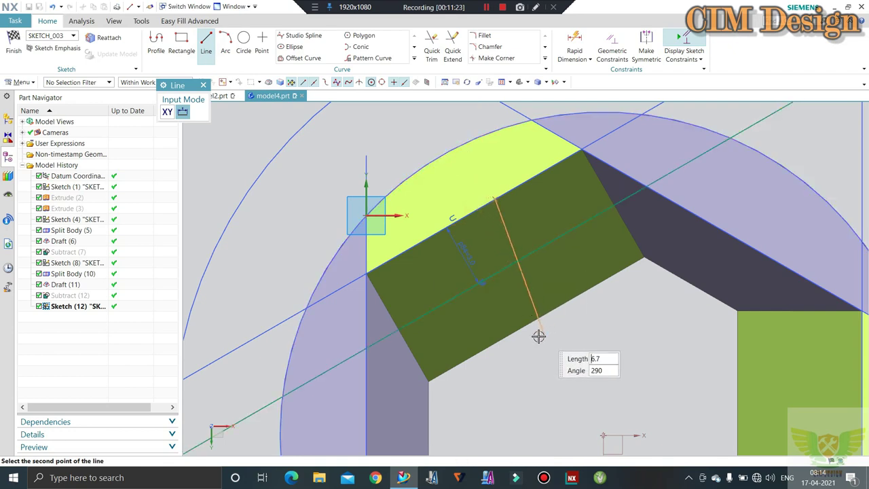
key(Escape)
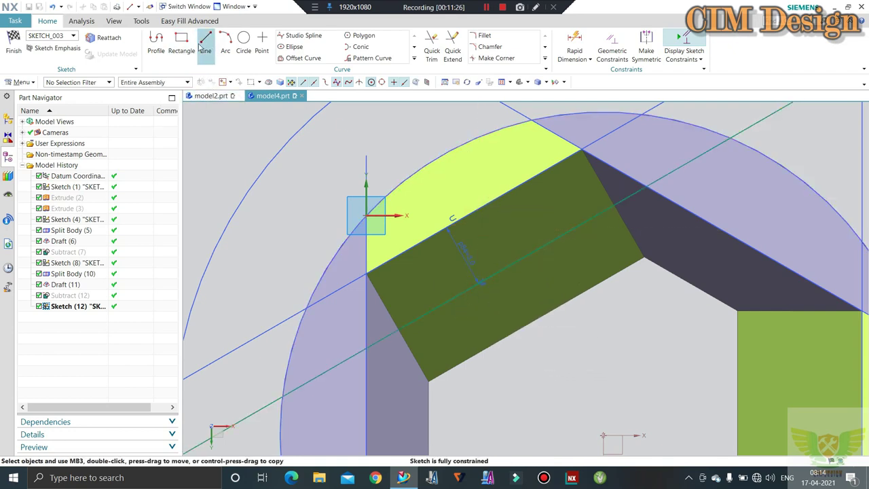
key(l)
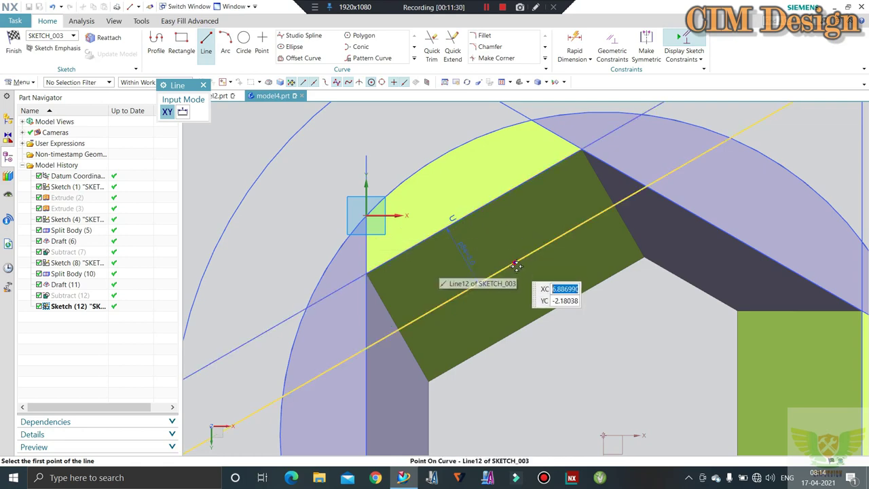
End line drawing and orbit the sketch back toward a straight-on view.
scroll(492, 261, down, 3)
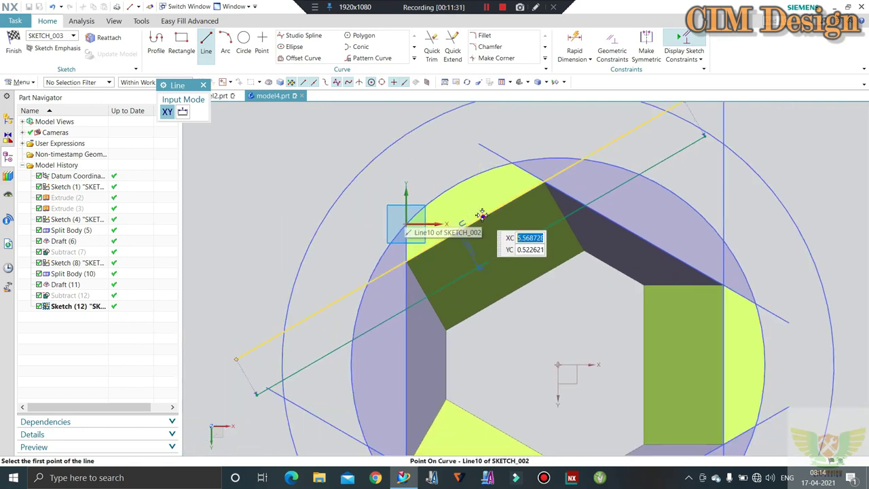
middle_drag(441, 224, 443, 190)
key(Escape)
middle_drag(224, 150, 260, 145)
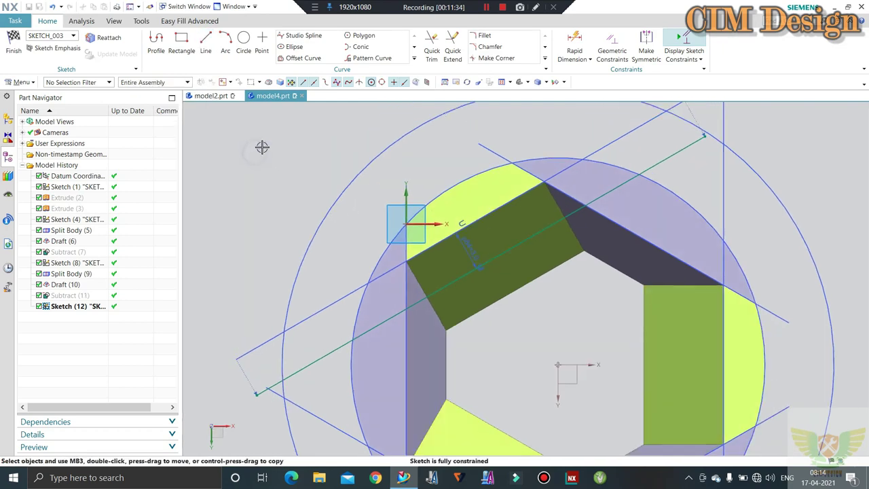
scroll(333, 128, up, 3)
scroll(332, 129, down, 4)
scroll(660, 281, up, 2)
scroll(404, 223, down, 2)
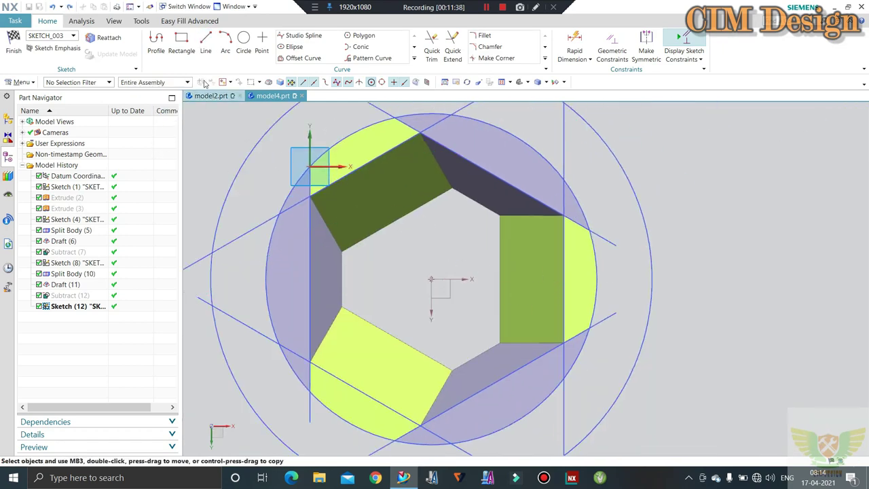
Offset the vertical line 3 mm and draw a horizontal line from the sketch origin.
click(299, 57)
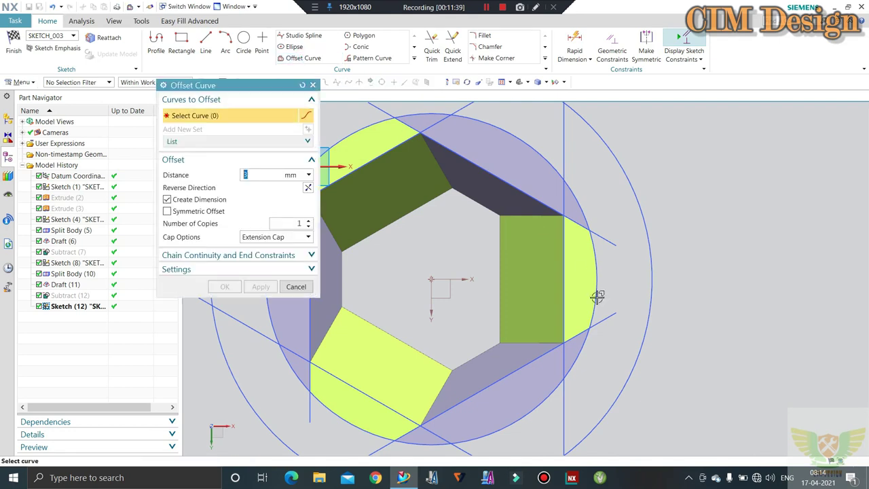
click(566, 272)
click(227, 287)
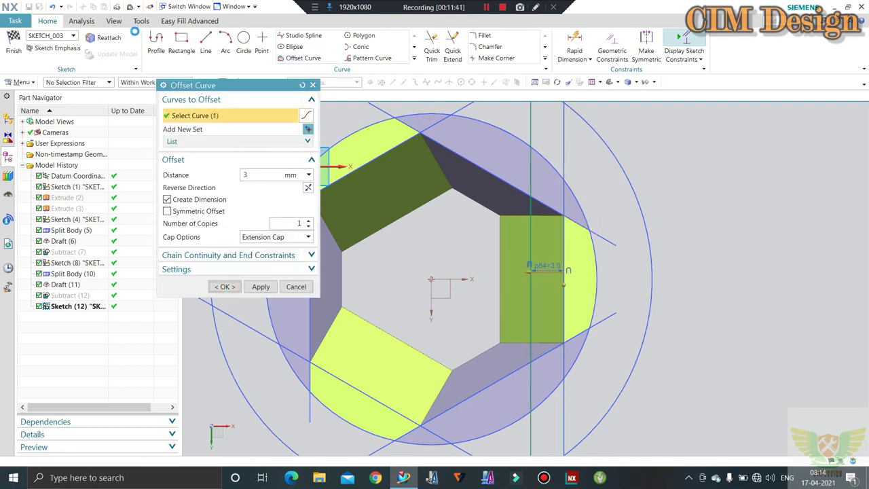
key(l)
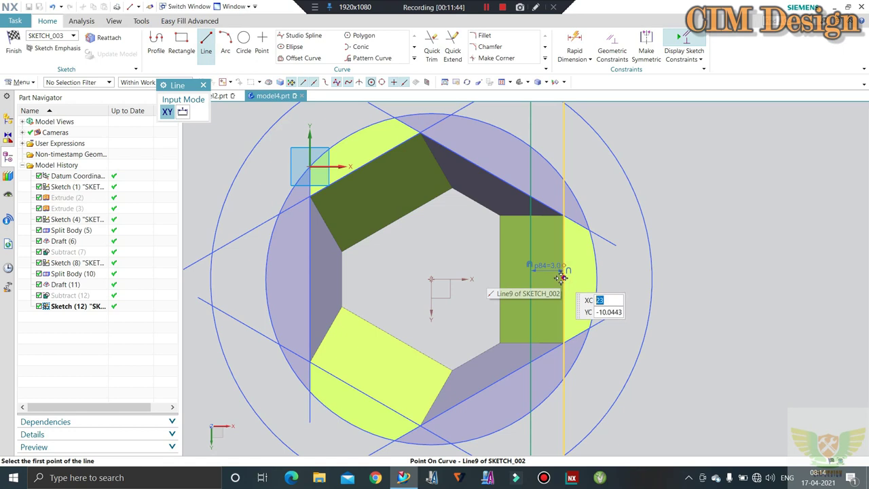
click(432, 278)
click(618, 325)
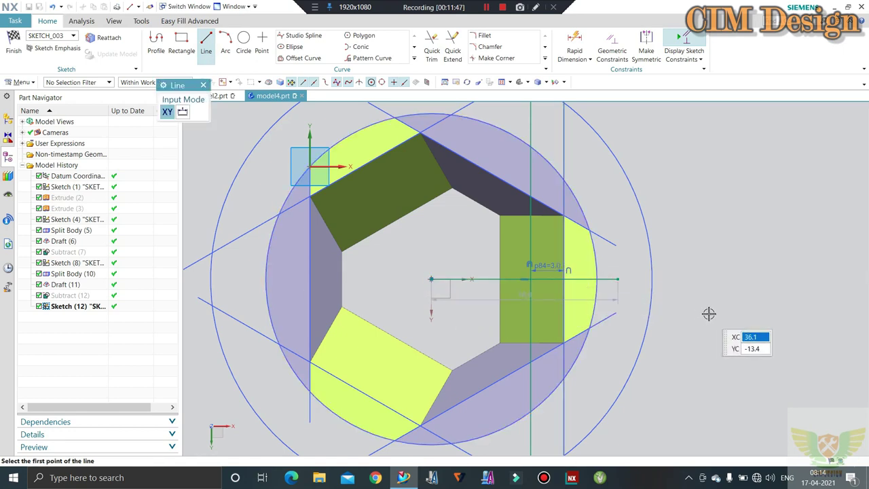
key(Escape)
Offset the horizontal line 2.5 mm symmetrically to both sides.
click(305, 59)
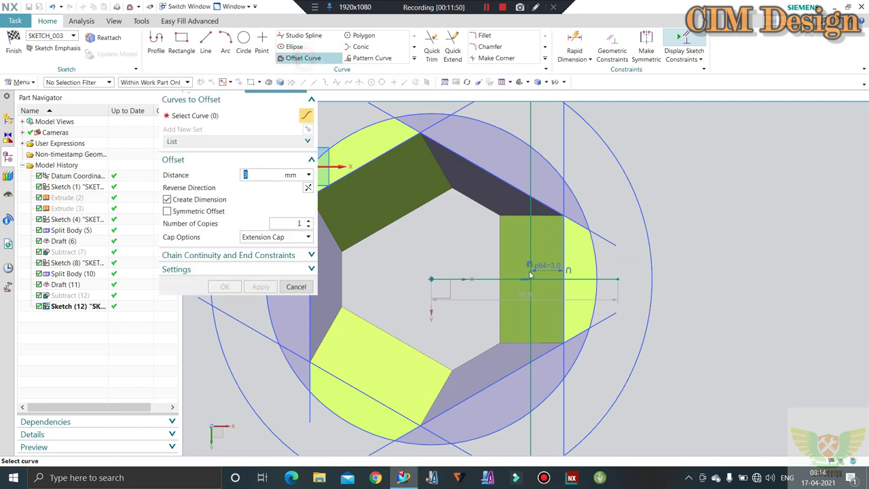
click(475, 279)
text(2)
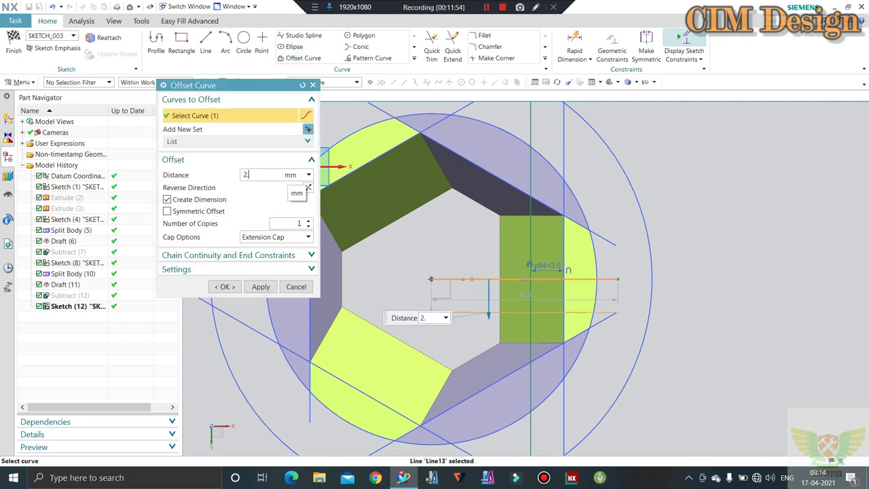
text(5)
key(Return)
click(199, 215)
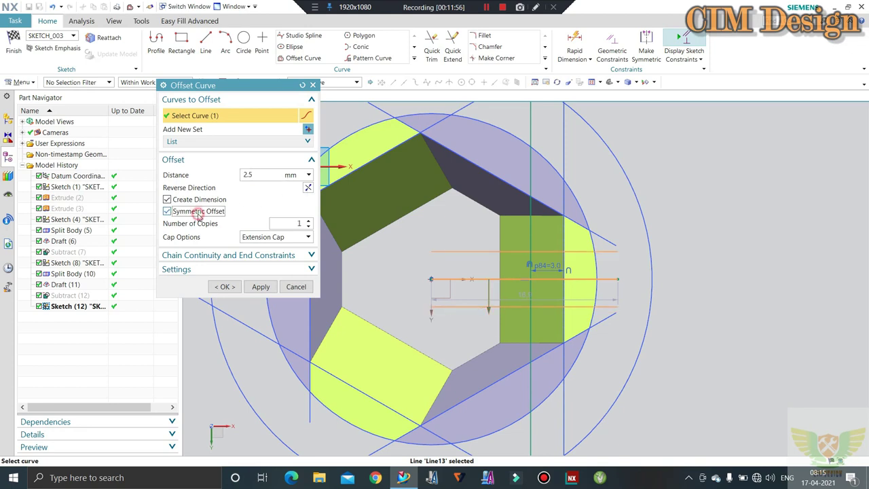
scroll(537, 273, up, 1)
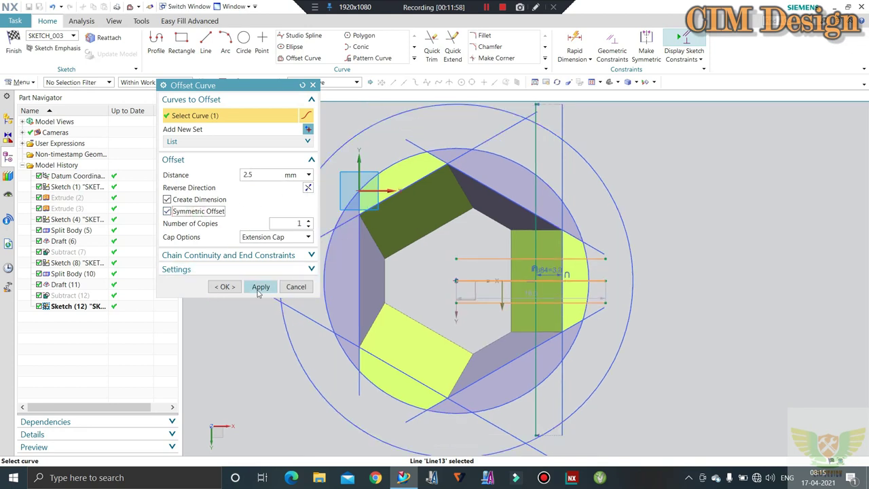
scroll(534, 264, up, 1)
scroll(533, 263, up, 1)
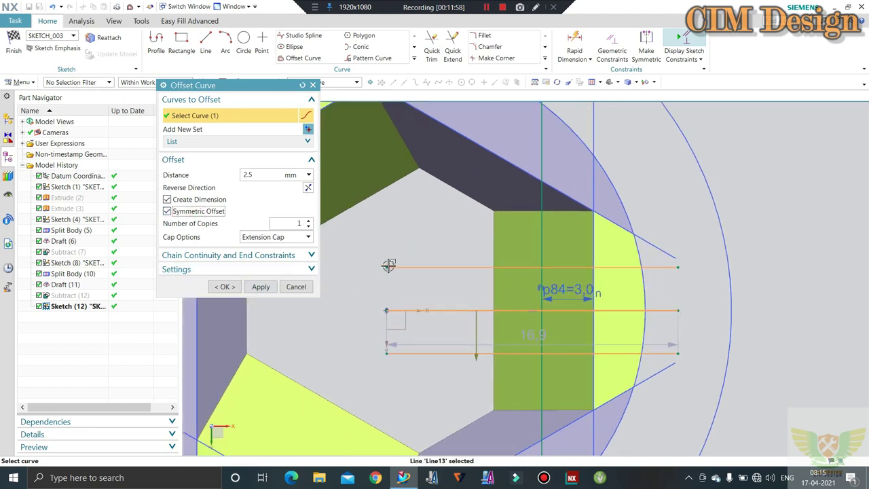
click(263, 288)
scroll(608, 258, down, 1)
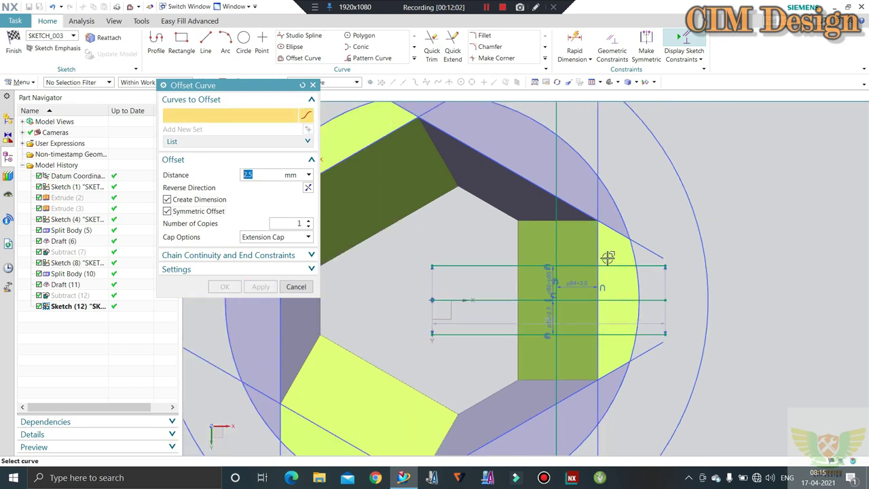
middle_click(607, 258)
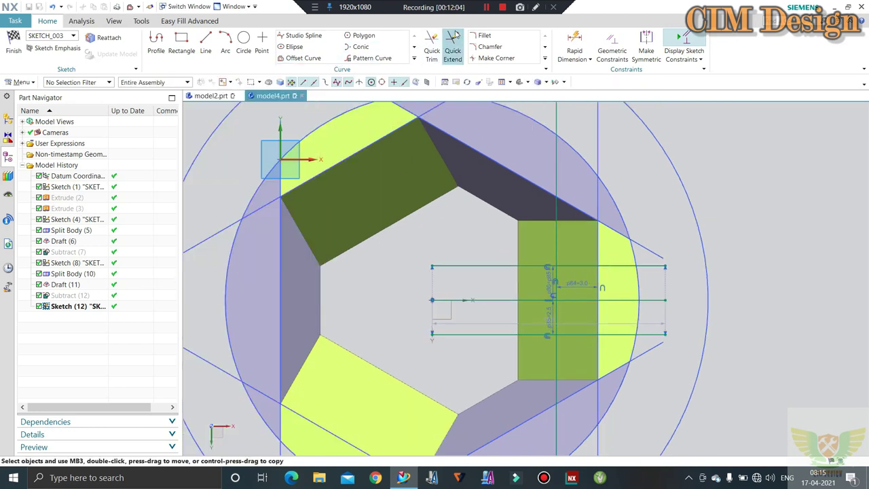
Quick Trim the left ends of the offset lines and the vertical line.
click(435, 41)
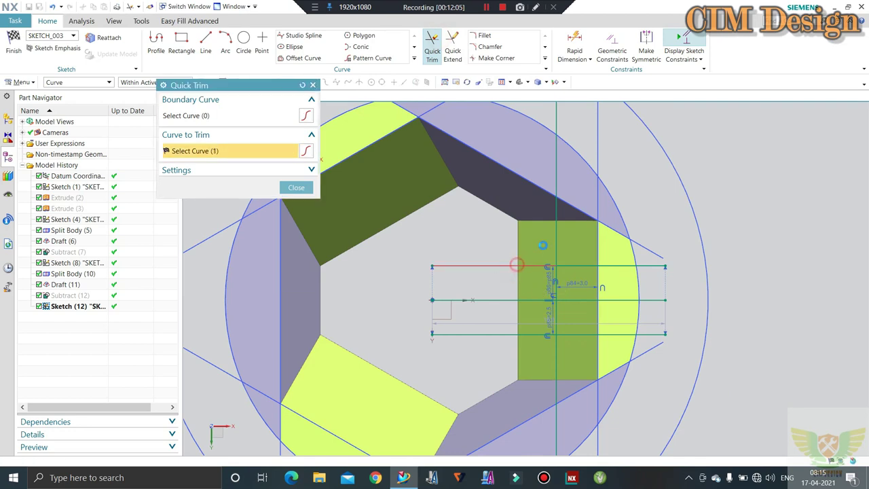
click(517, 265)
click(503, 336)
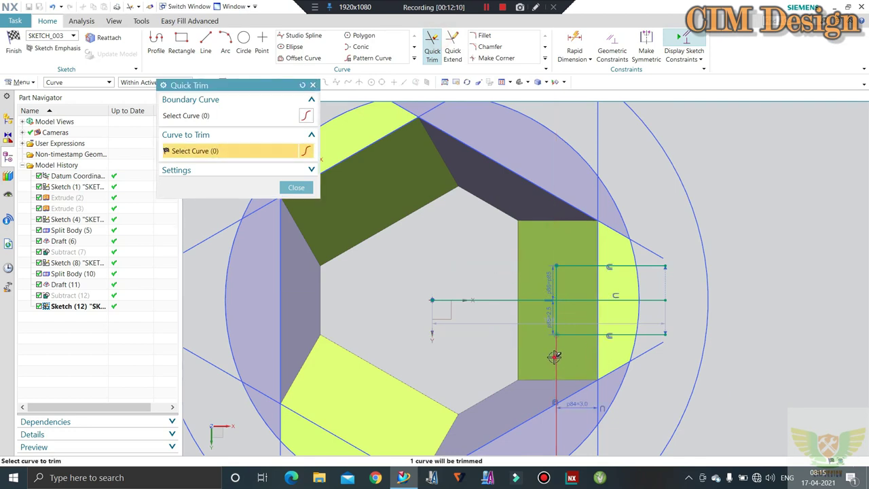
key(Escape)
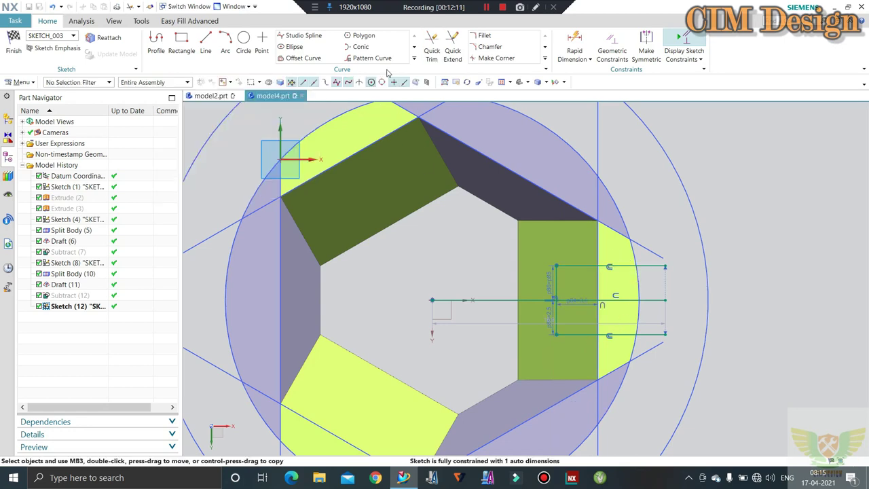
click(210, 35)
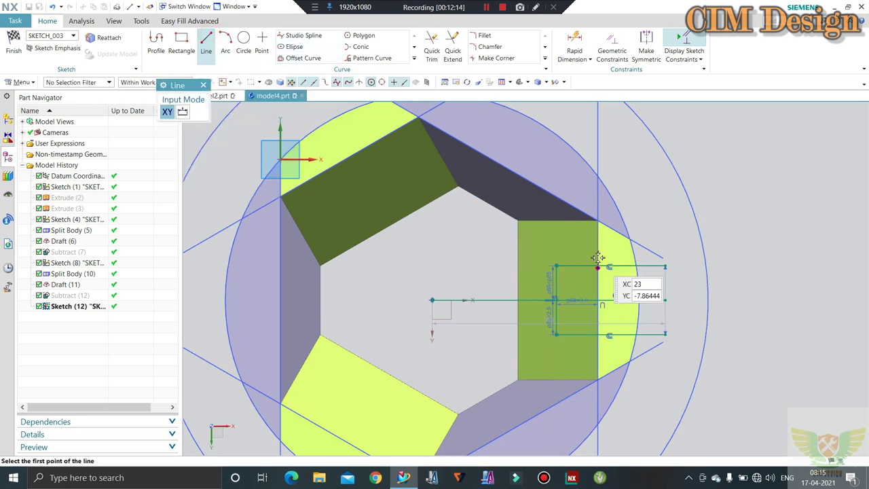
key(Escape)
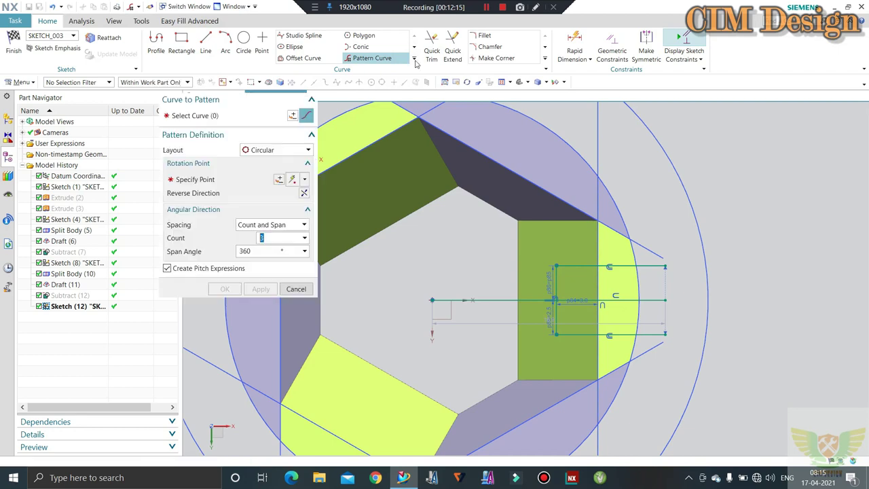
Project three face edges into the sketch.
click(414, 59)
click(381, 80)
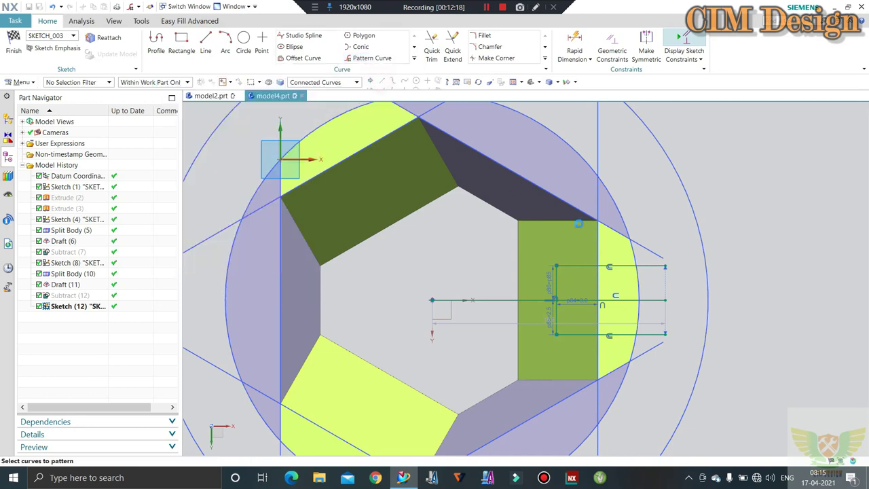
click(598, 246)
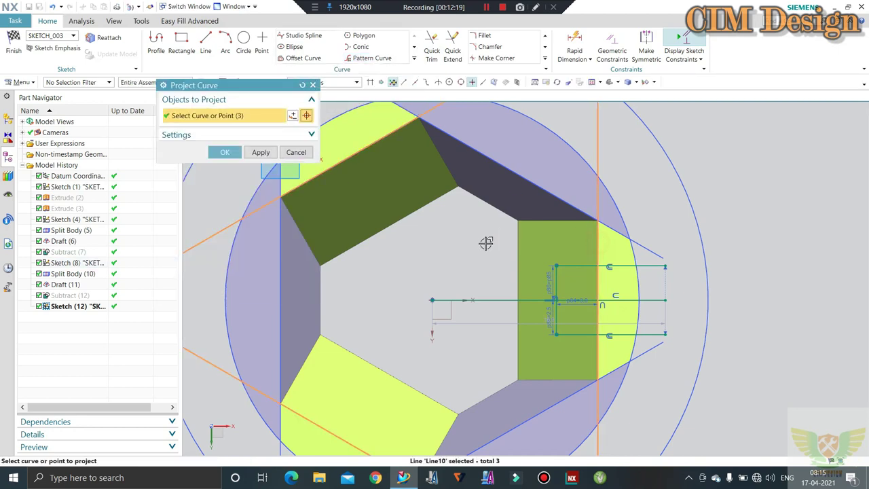
middle_click(529, 253)
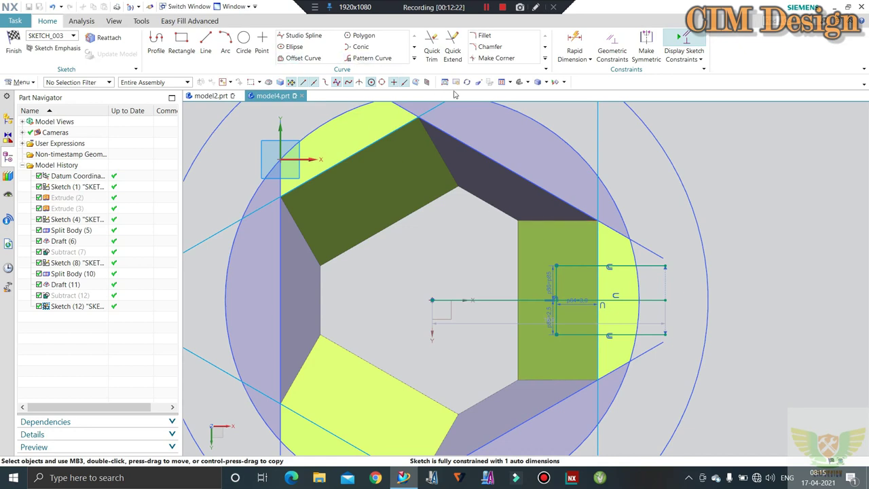
Trim the right ends of both offset lines and convert the centre line to reference.
click(431, 47)
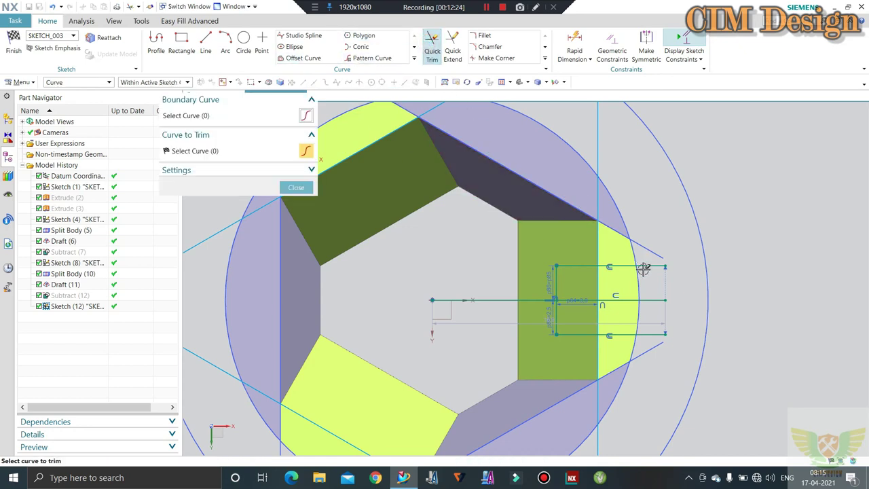
click(641, 266)
click(638, 334)
middle_click(487, 299)
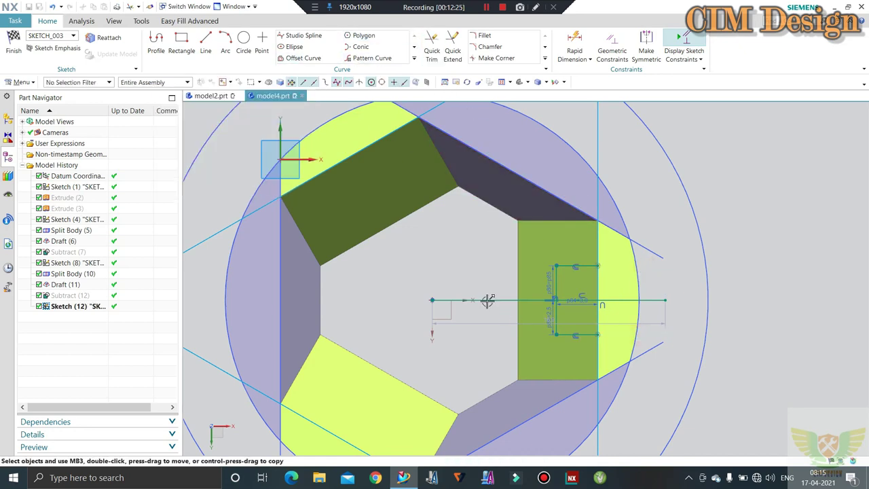
right_click(488, 299)
click(533, 130)
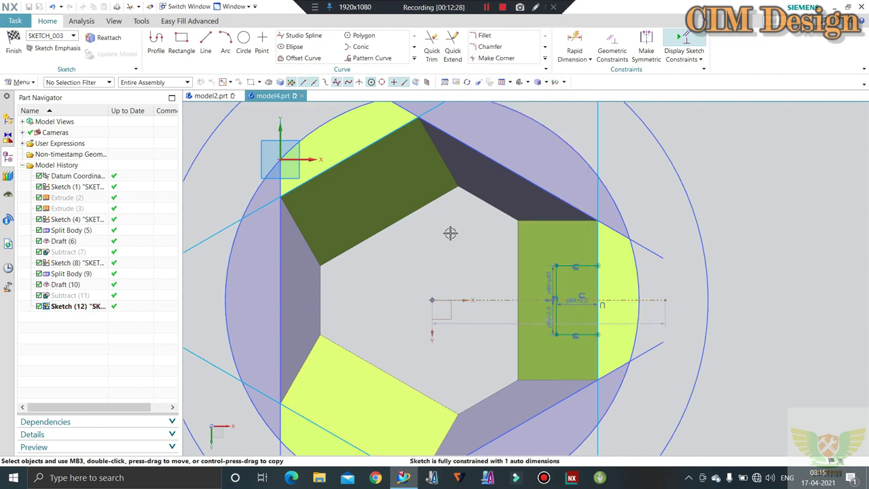
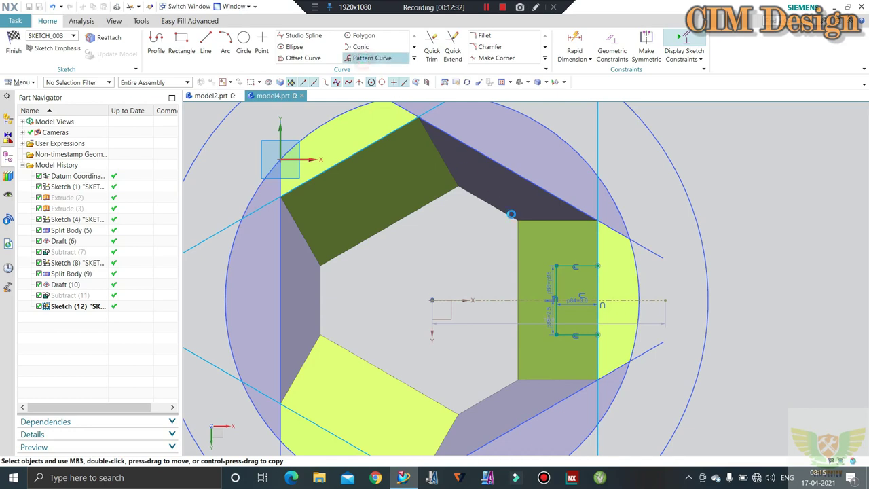
Try a three-copy circular pattern of the small rectangle about the sketch origin, then undo it.
click(369, 58)
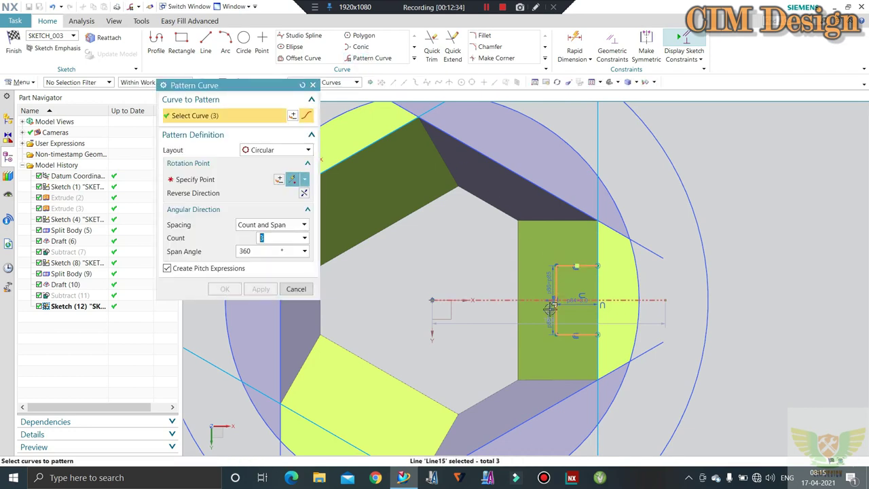
middle_click(423, 290)
click(432, 299)
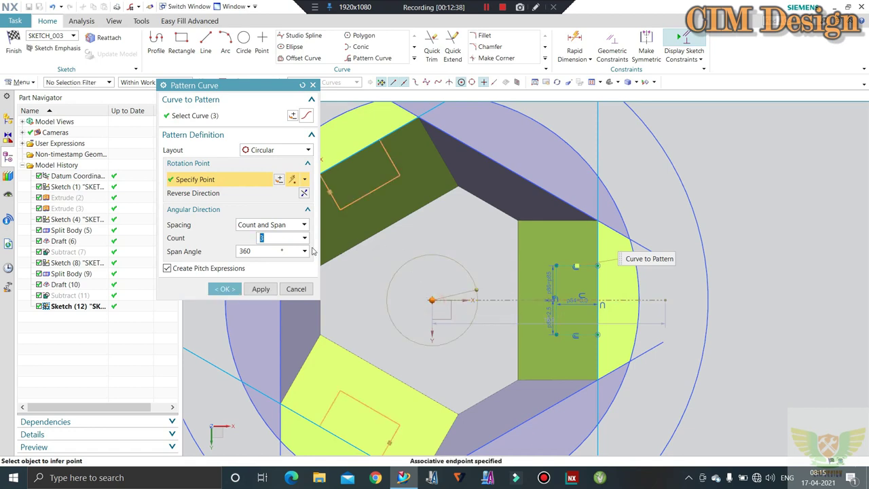
click(255, 290)
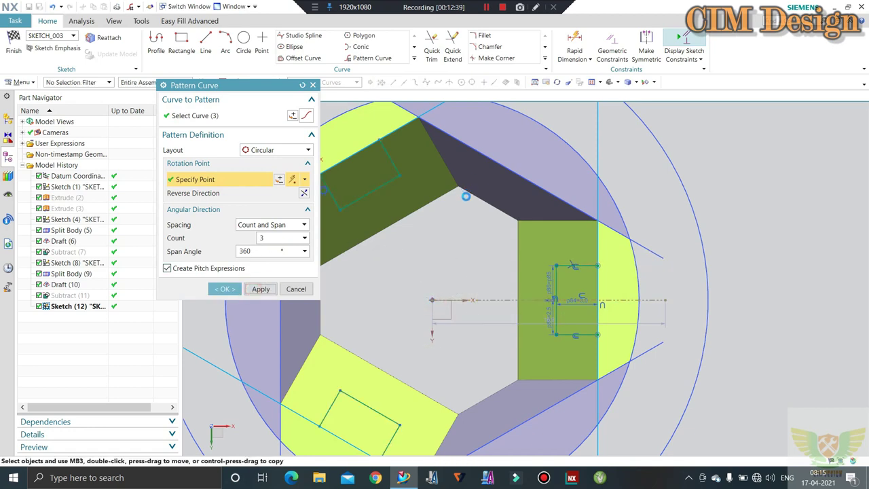
key(Escape)
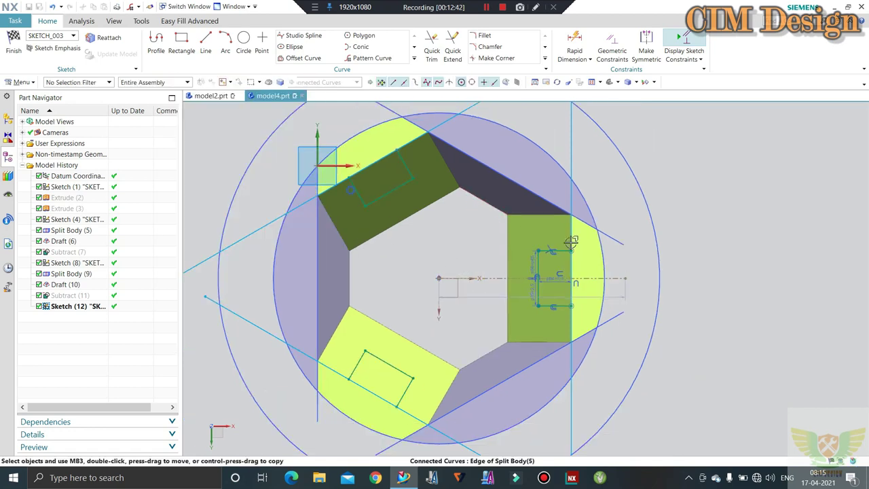
key(ctrl+z)
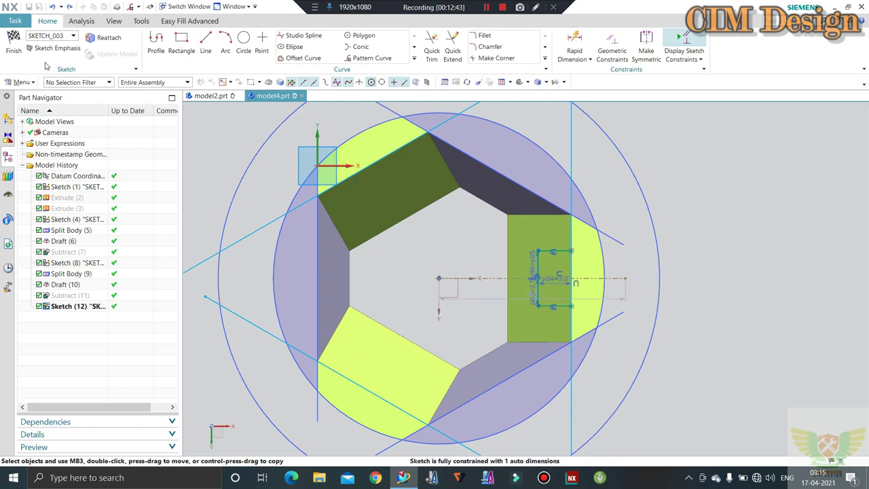
Finish the sketch and discard the extrusion that follows, keeping only the single rectangle.
click(14, 46)
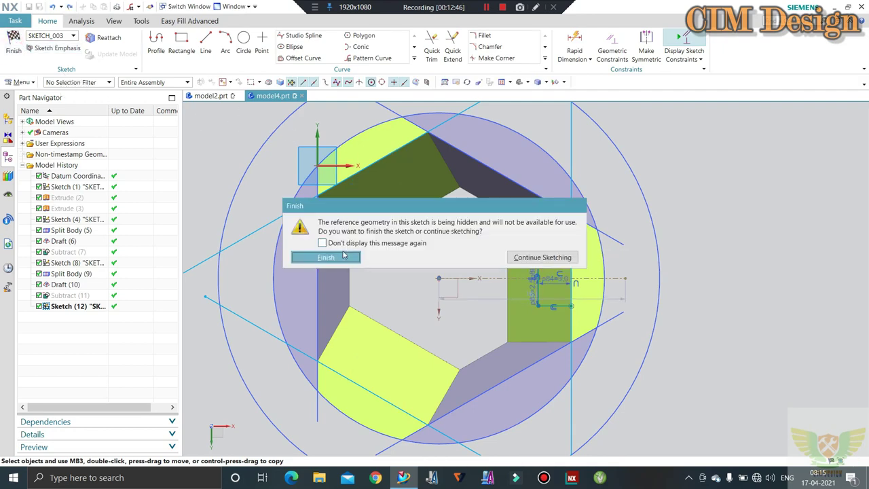
click(344, 255)
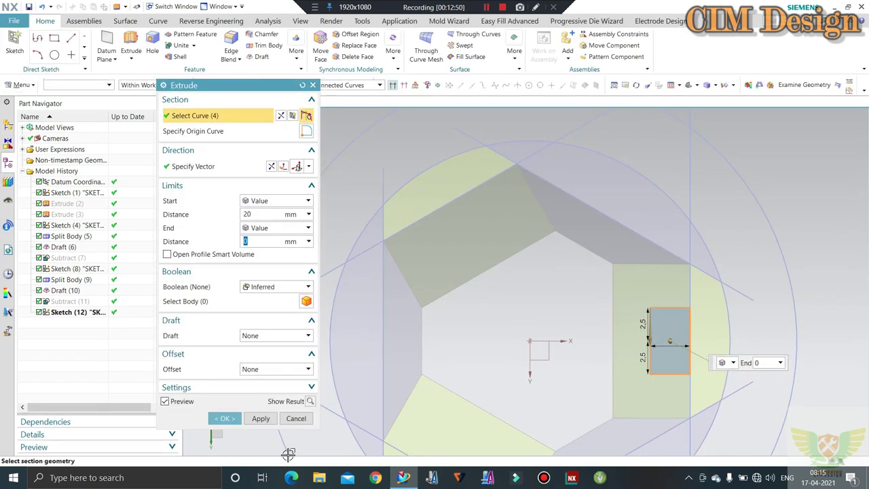
click(287, 417)
click(345, 250)
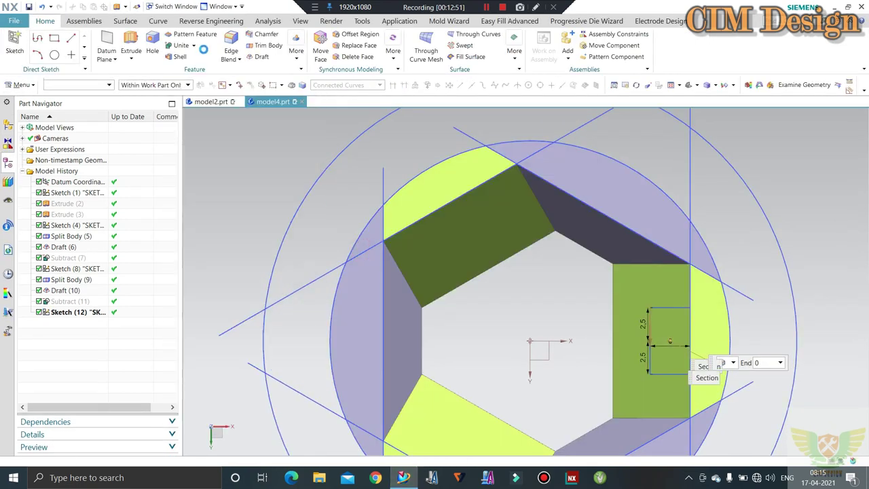
click(156, 21)
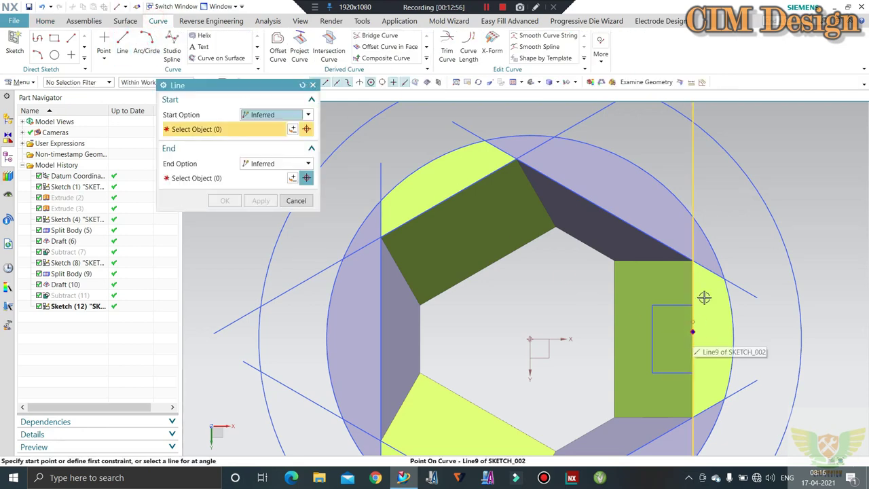
Hide the SKETCH_002 curves, picking them from the overlapping-objects list.
key(Escape)
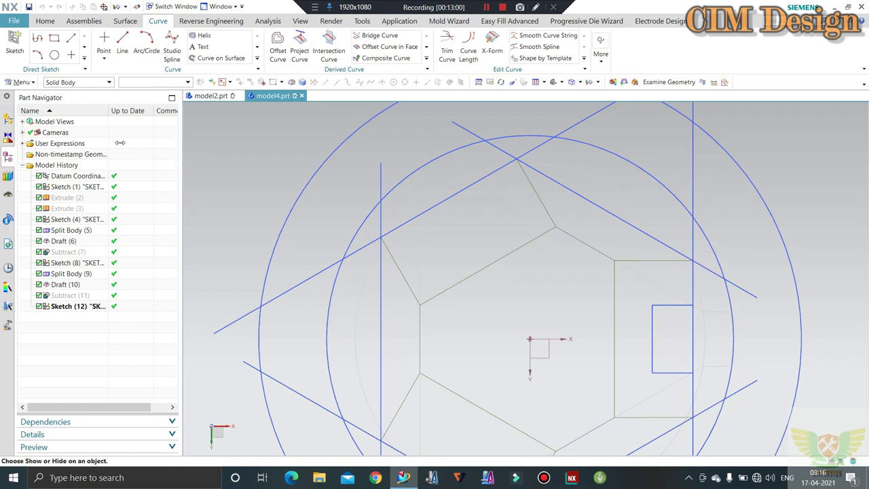
key(Escape)
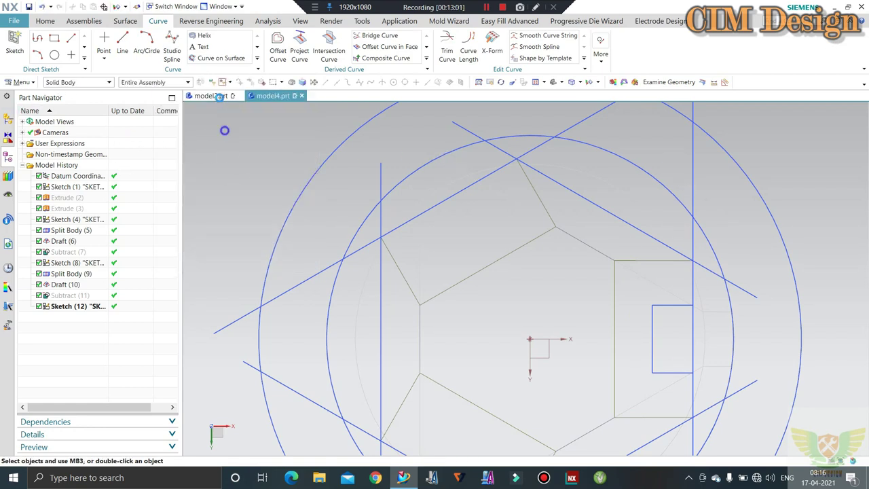
click(694, 175)
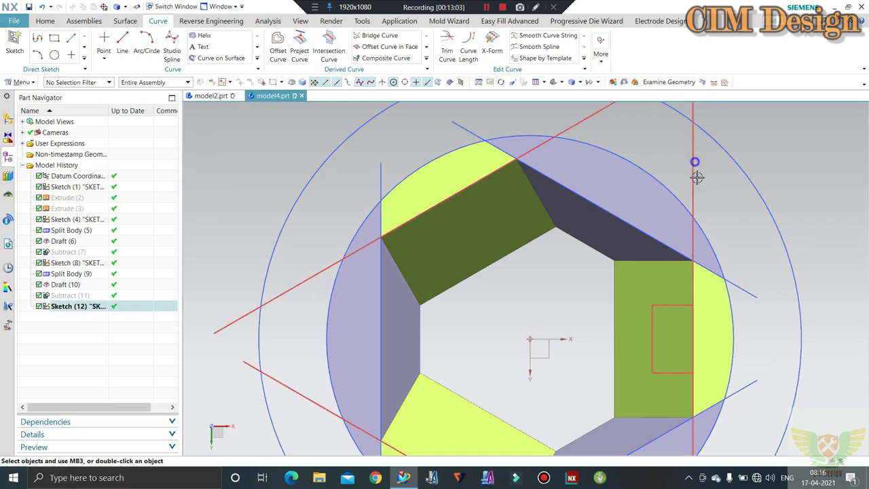
key(Escape)
scroll(647, 163, down, 1)
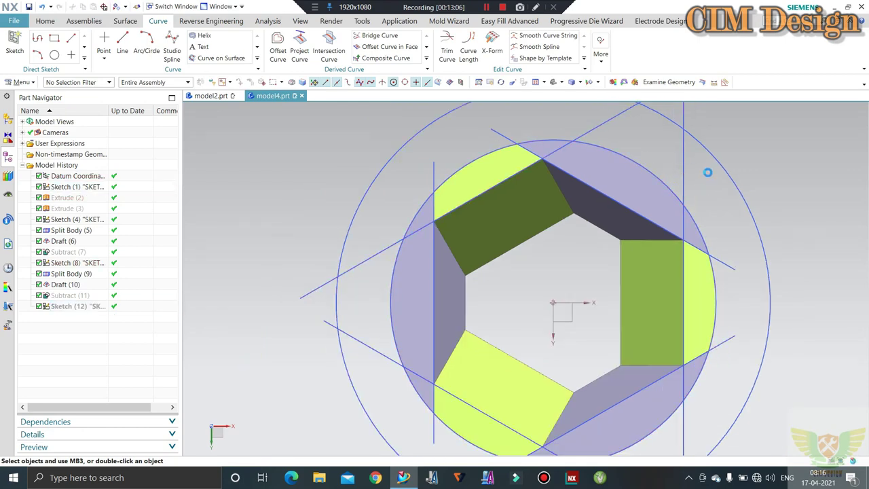
right_click(689, 155)
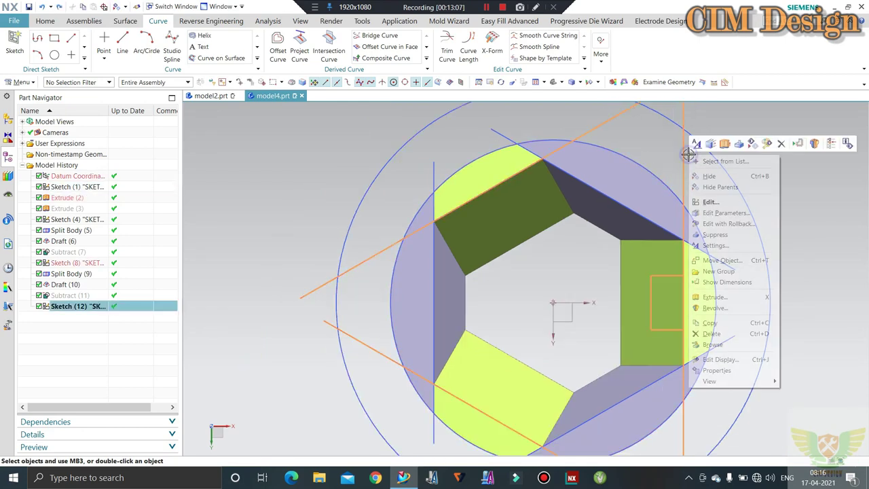
click(719, 162)
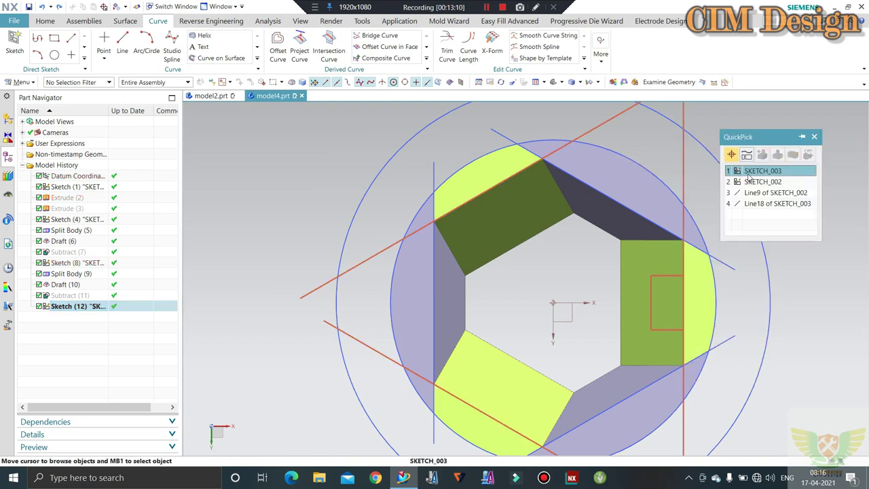
click(754, 181)
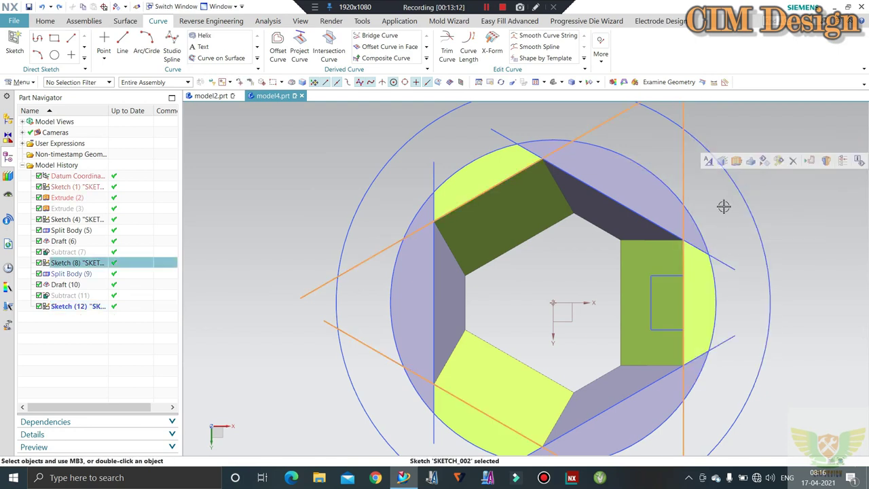
key(ctrl+b)
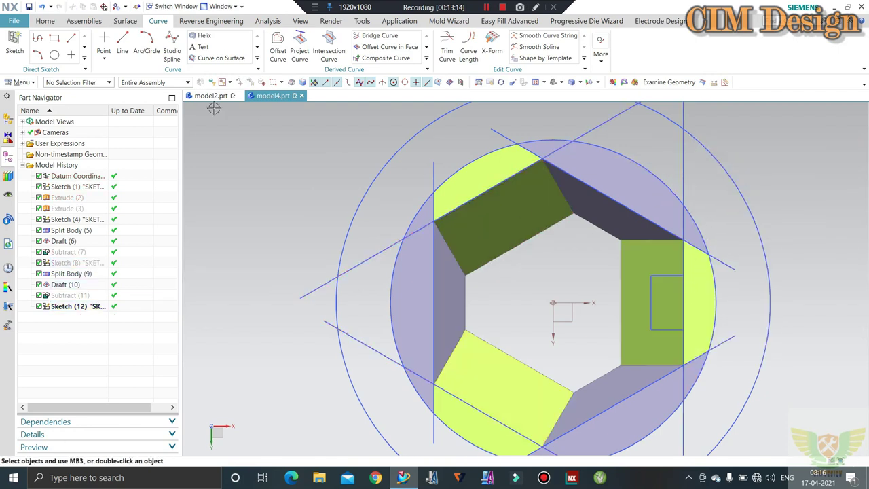
Draw a line from the green face's edge midpoint to Line18 of SKETCH_003.
click(620, 302)
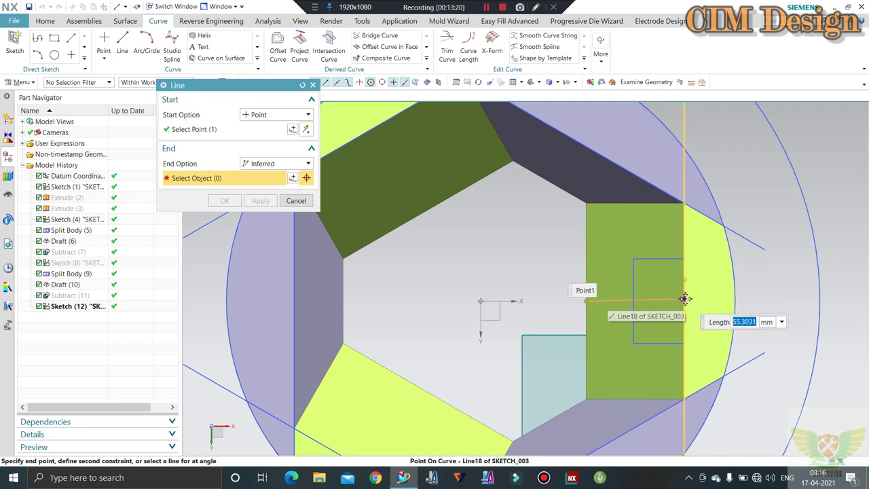
right_click(684, 301)
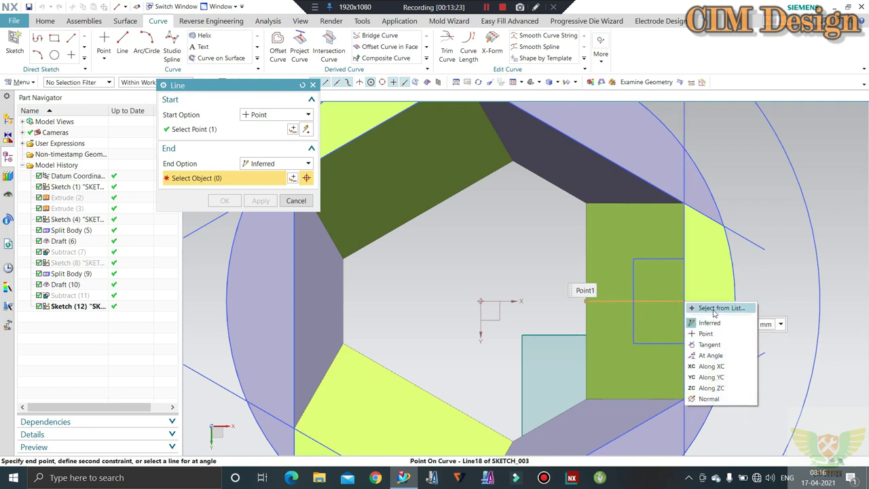
click(713, 307)
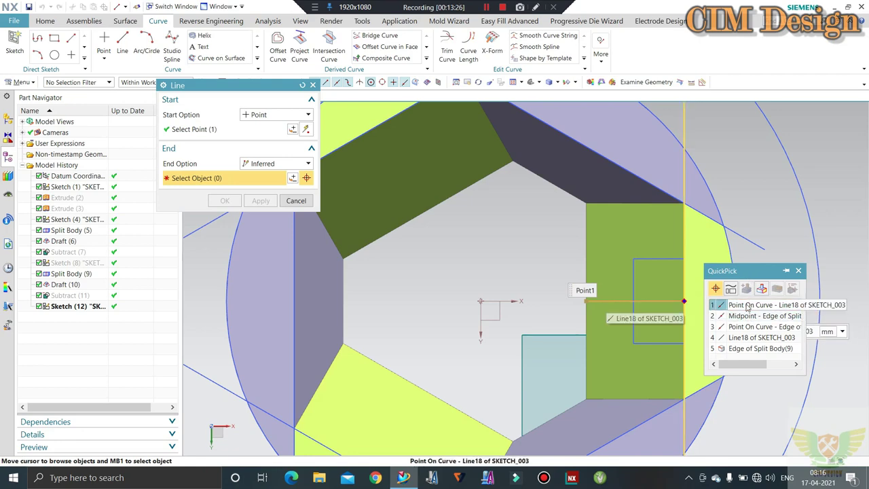
click(747, 317)
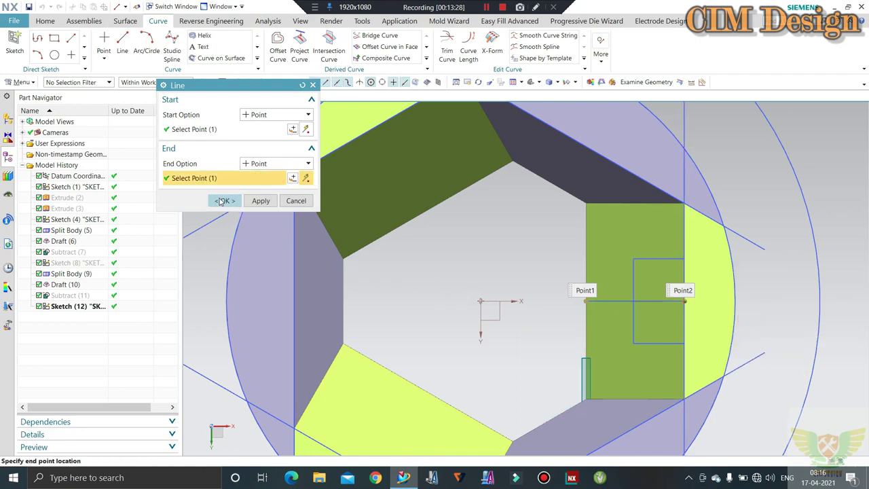
click(222, 201)
scroll(593, 218, up, 2)
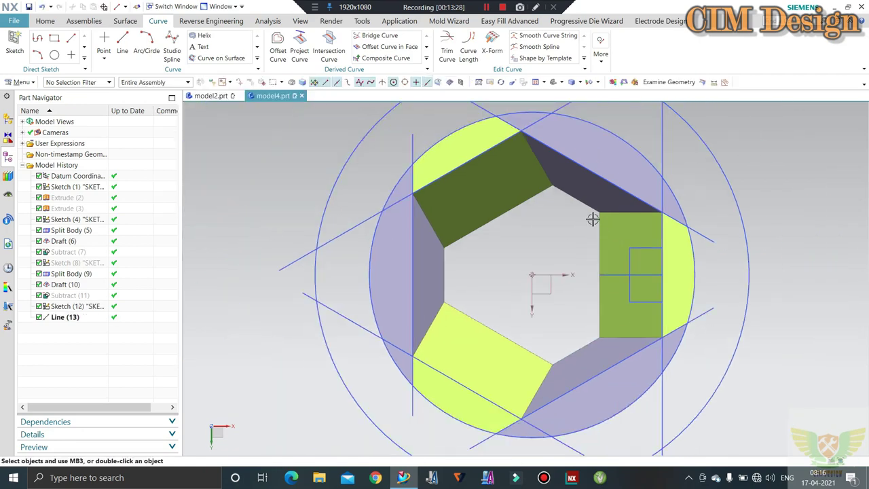
click(45, 21)
Extrude the small rectangle along the new line, reversed into the part, as a separate block.
click(131, 46)
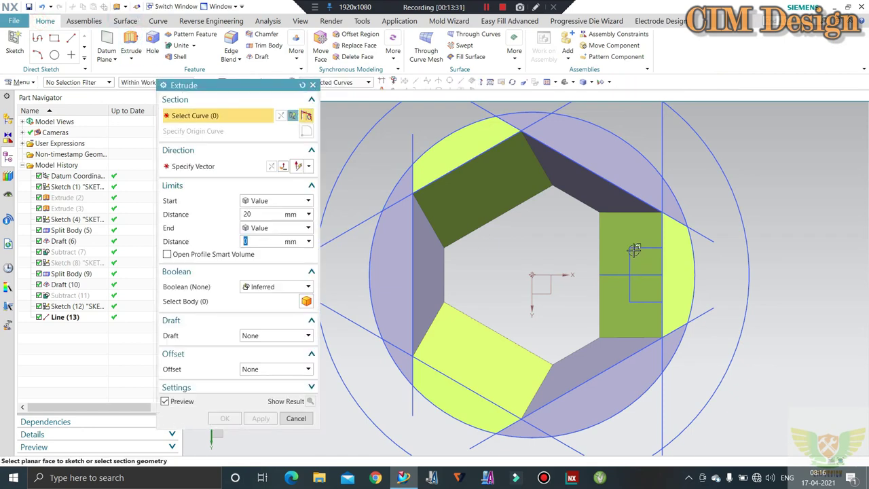
scroll(634, 251, down, 2)
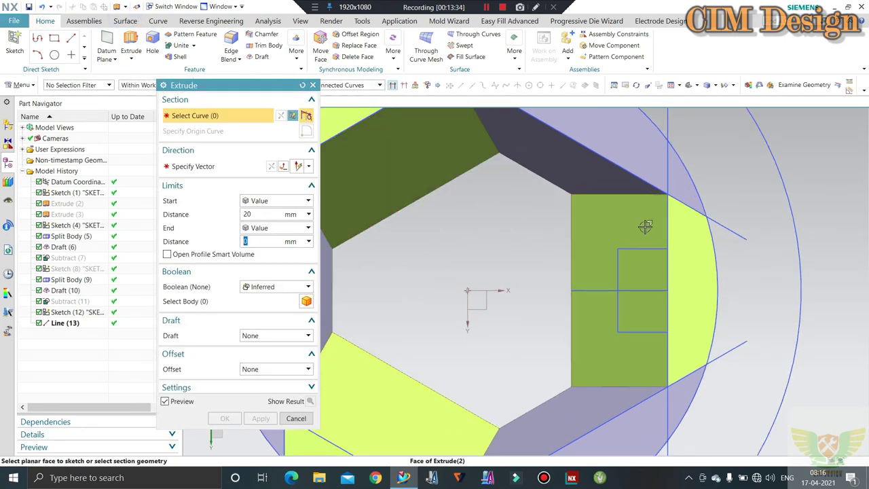
click(625, 261)
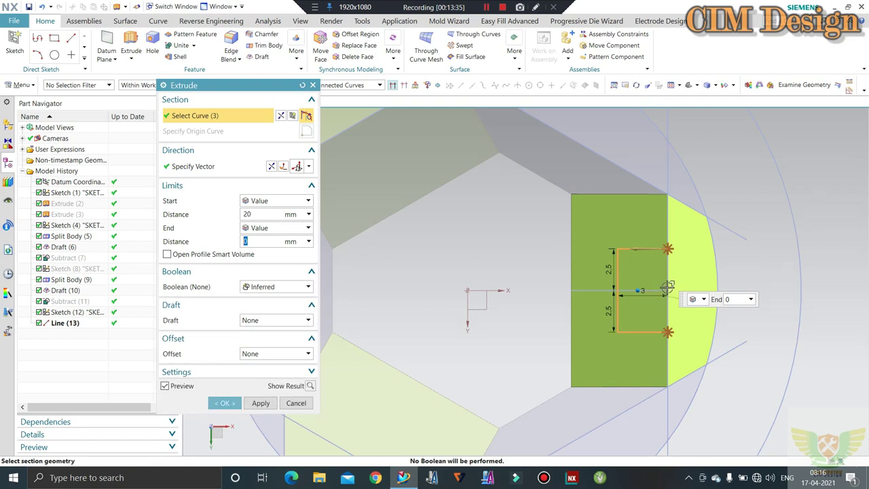
scroll(605, 245, up, 1)
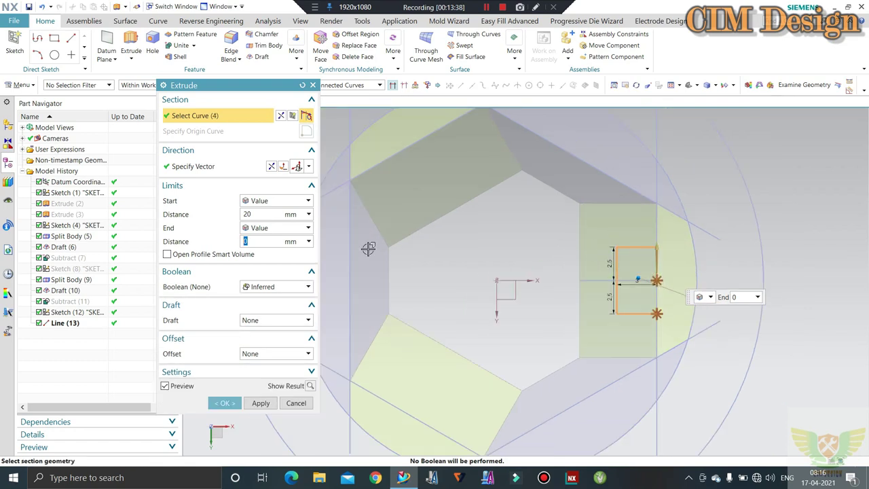
click(309, 167)
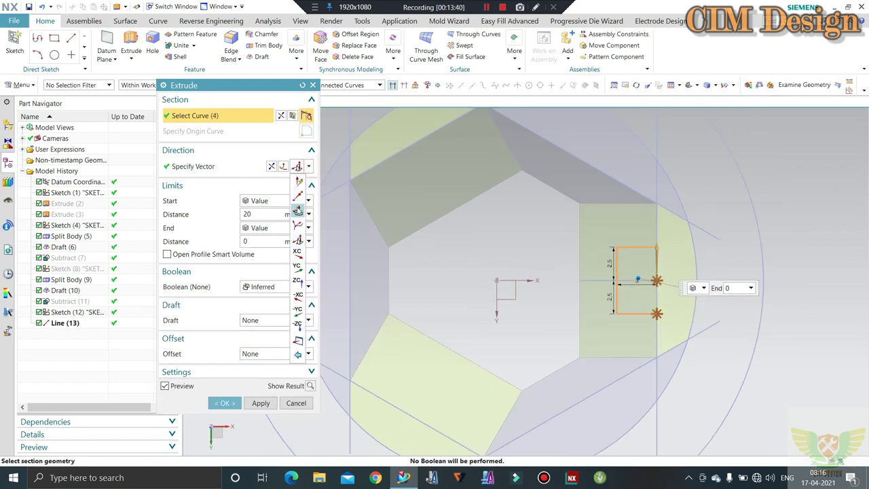
click(297, 226)
click(599, 280)
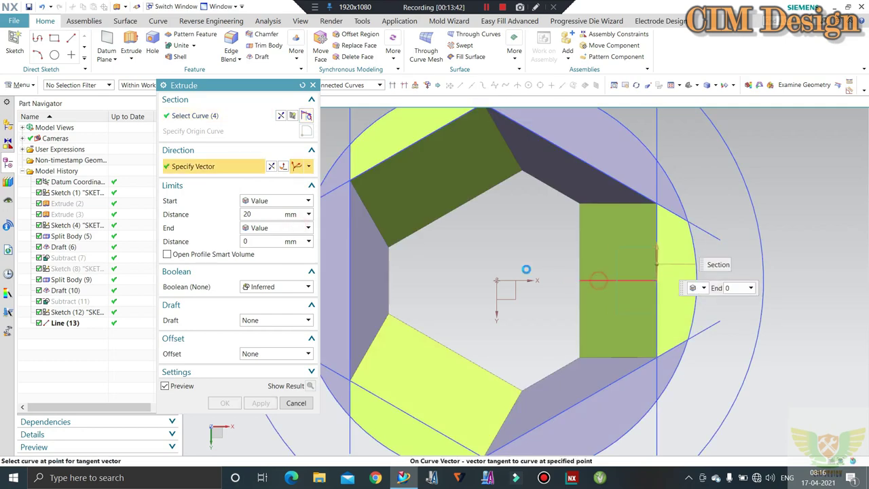
scroll(662, 279, down, 1)
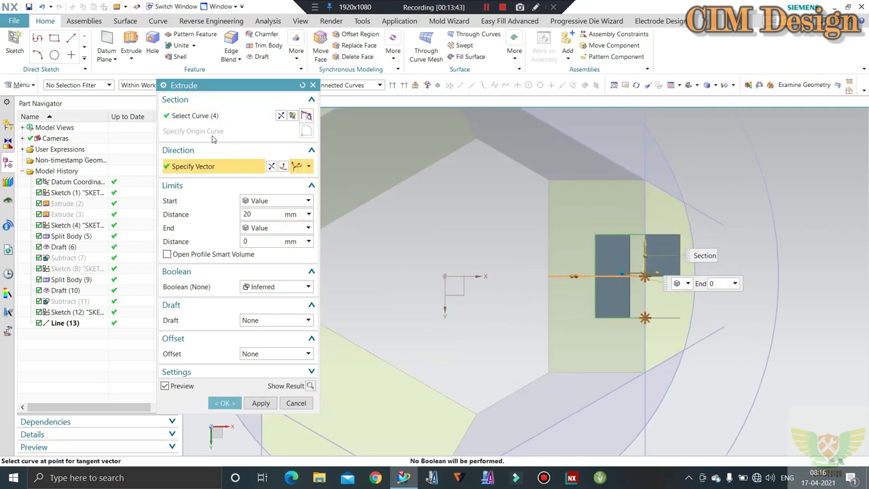
scroll(672, 289, down, 1)
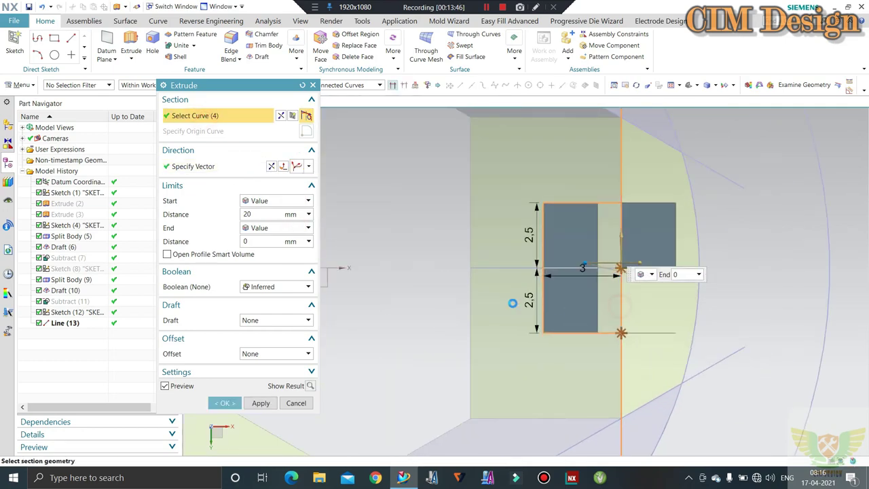
scroll(513, 304, up, 2)
scroll(512, 304, up, 1)
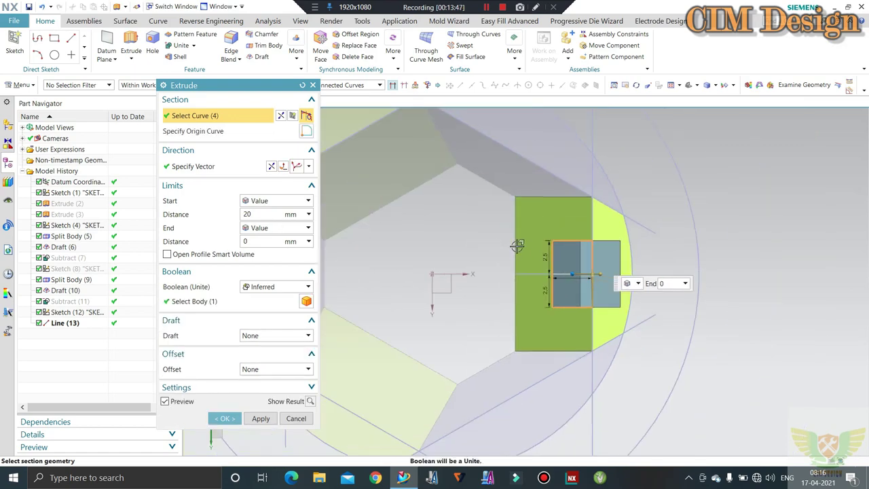
middle_drag(518, 246, 274, 179)
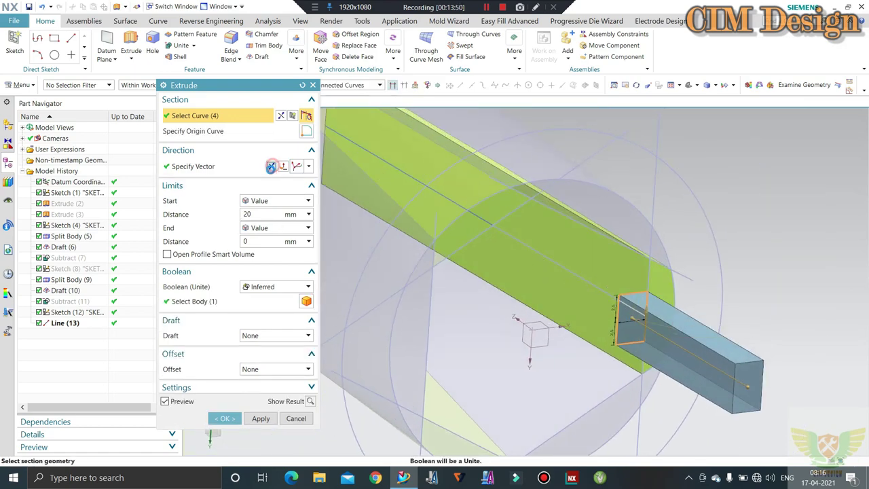
click(271, 166)
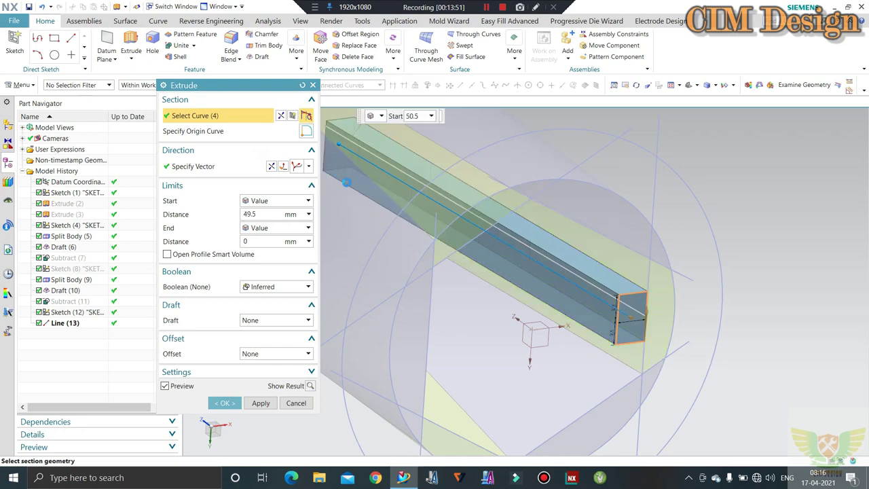
middle_click(516, 224)
mouse_move(516, 224)
middle_down()
mouse_move(650, 283)
mouse_move(471, 206)
middle_up()
Replace the part's original face with the block's face.
click(348, 51)
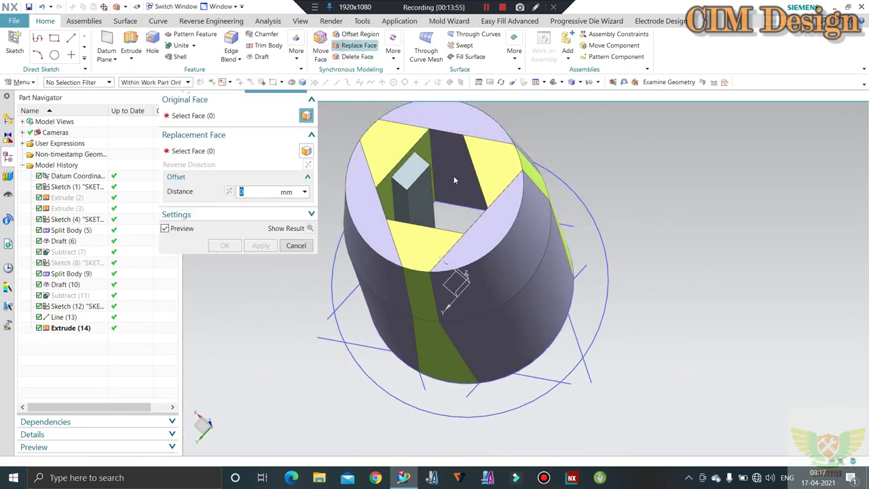
click(399, 145)
click(398, 156)
middle_click(398, 157)
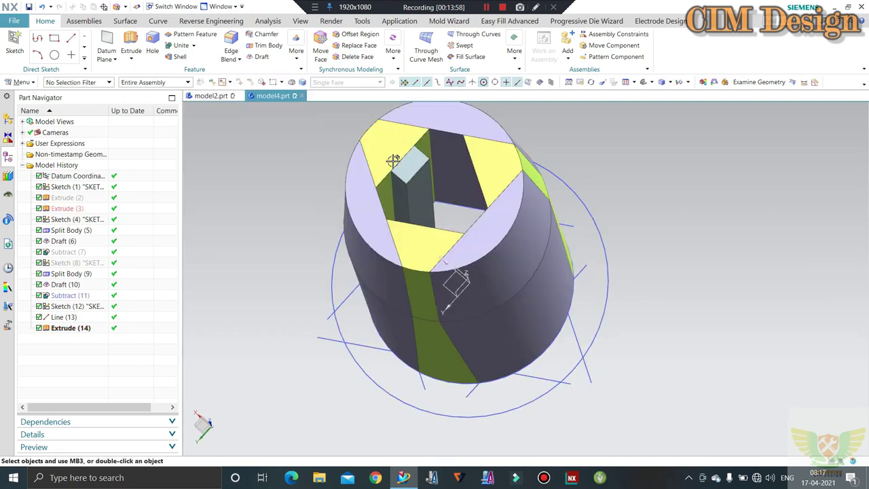
middle_drag(453, 224, 455, 251)
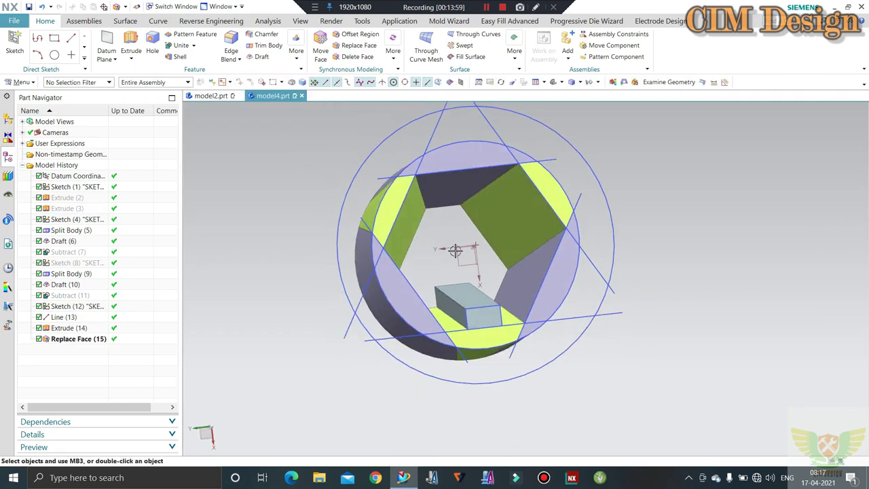
Start a Face-type draft with the block's top face as the stationary face.
click(260, 57)
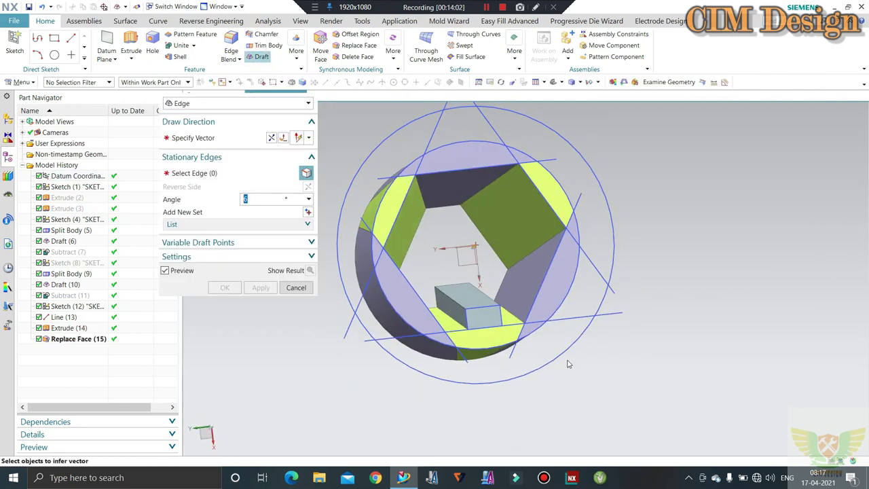
scroll(522, 299, up, 2)
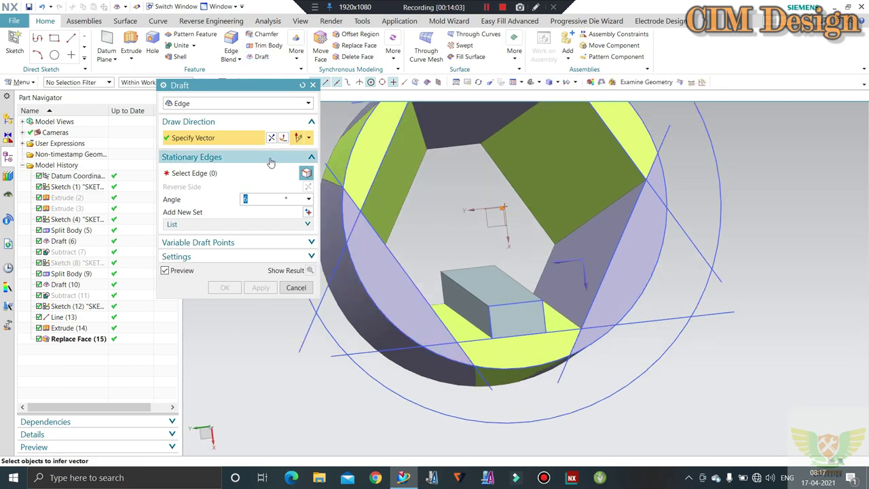
click(229, 106)
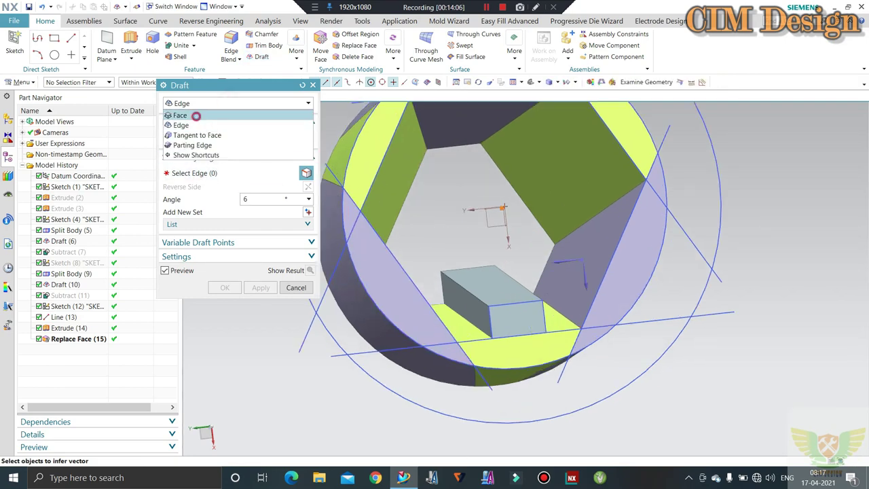
click(197, 117)
scroll(473, 305, up, 3)
click(473, 305)
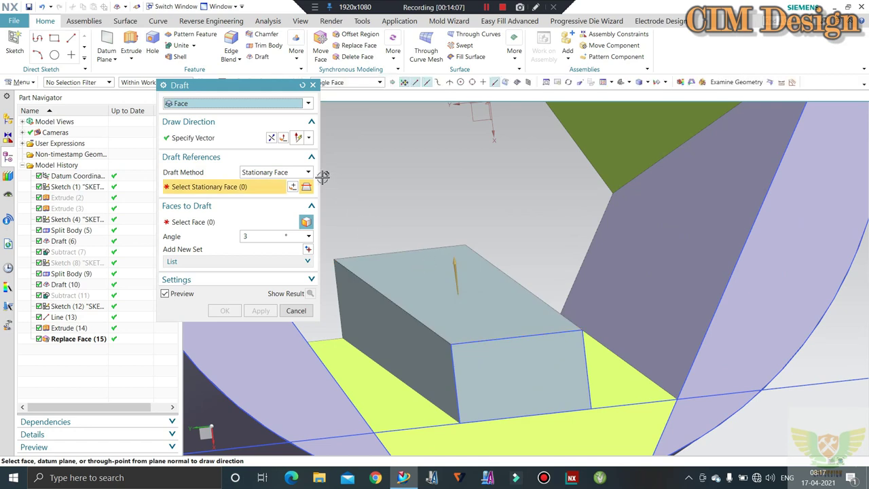
click(308, 137)
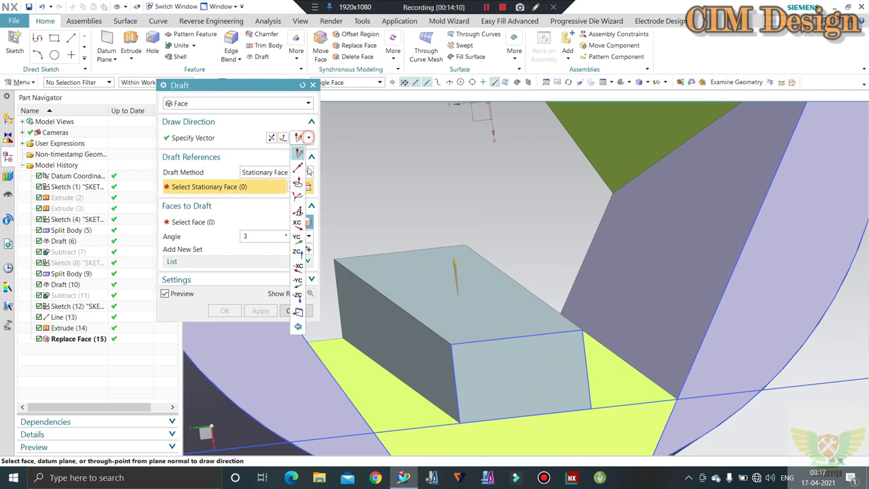
click(299, 213)
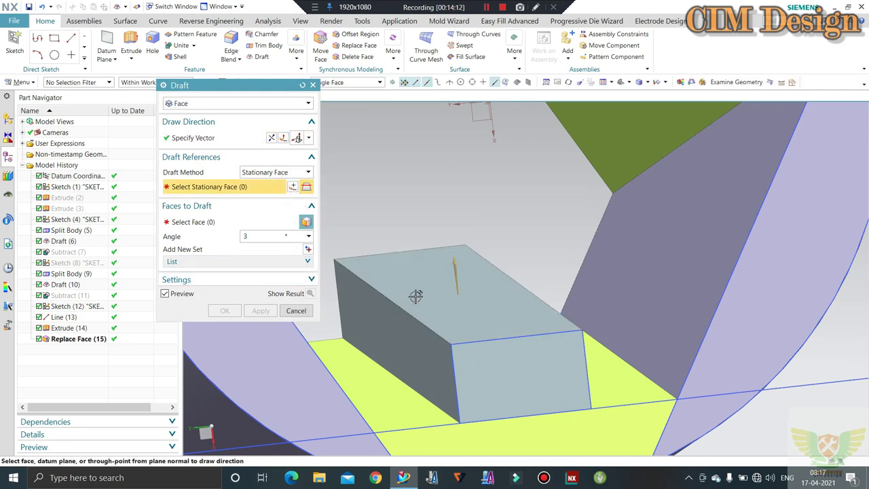
click(412, 266)
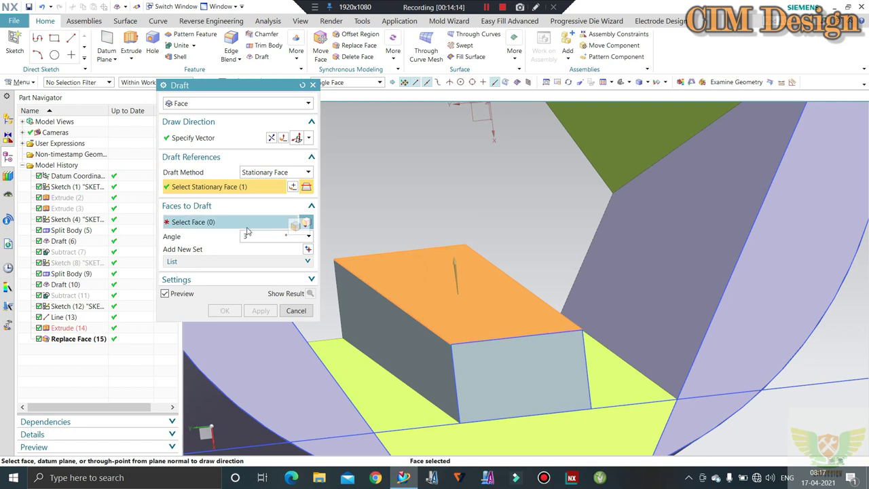
click(246, 228)
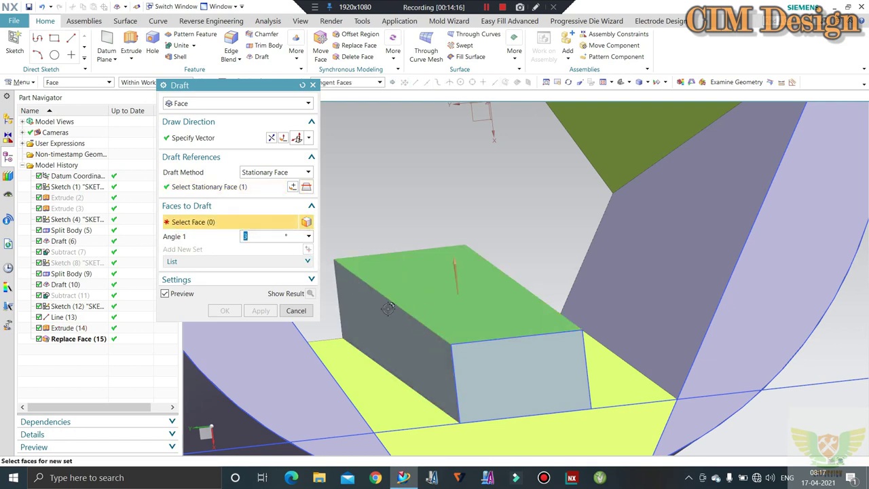
Draft two side faces of the block at a 10° angle and apply.
click(394, 315)
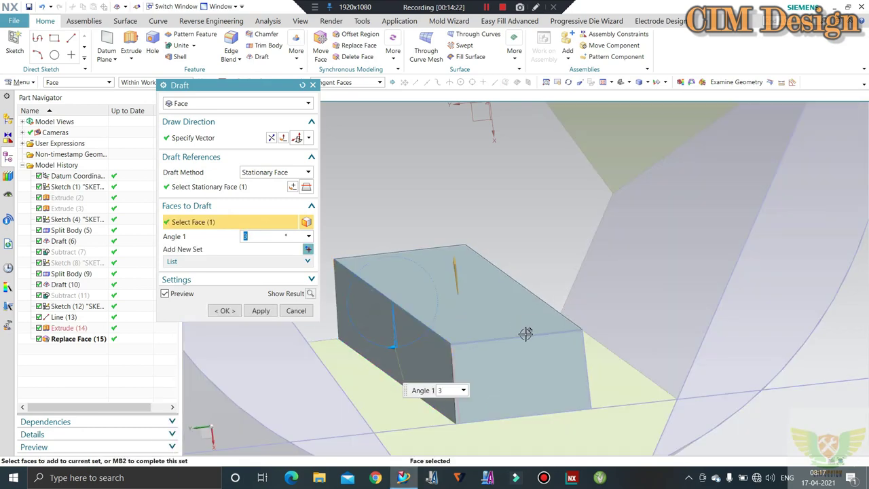
mouse_move(526, 333)
middle_down()
mouse_move(381, 357)
mouse_move(365, 320)
mouse_move(373, 312)
mouse_move(358, 293)
middle_up()
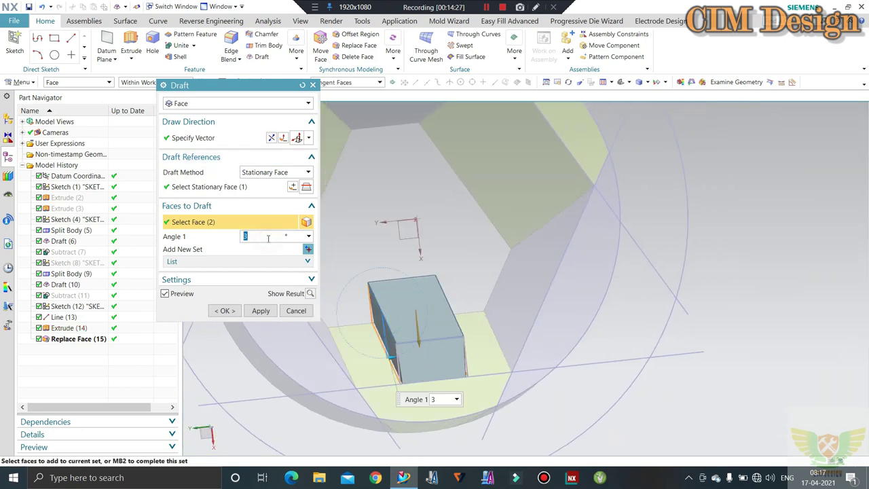
text(10)
key(Return)
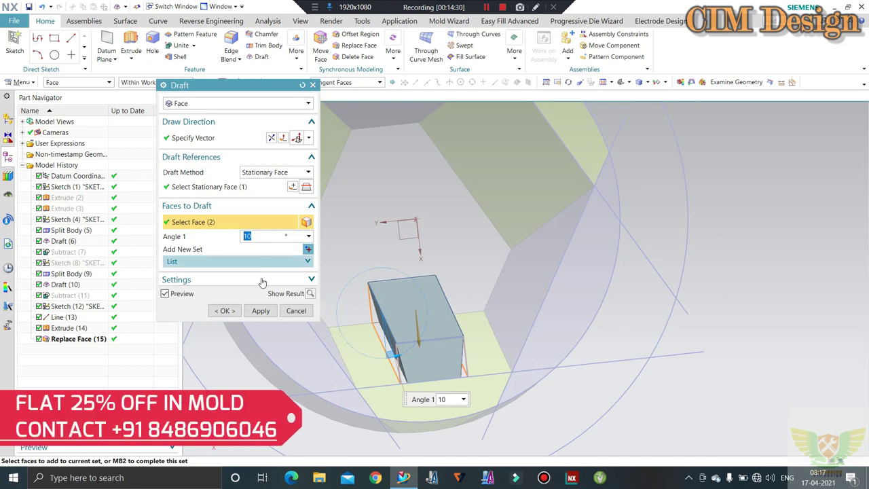
click(259, 313)
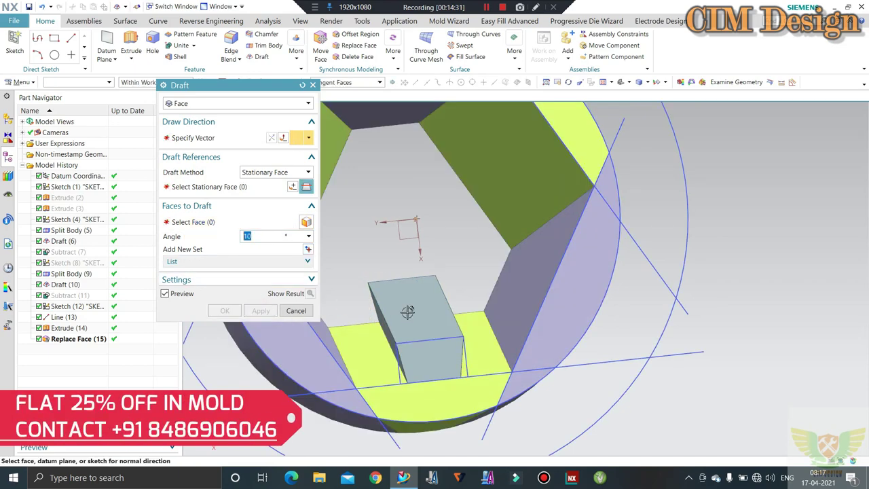
scroll(421, 312, up, 5)
key(Escape)
mouse_move(446, 294)
middle_down()
mouse_move(421, 309)
mouse_move(431, 319)
mouse_move(428, 309)
middle_up()
scroll(414, 313, down, 3)
scroll(431, 313, up, 3)
scroll(428, 309, down, 2)
scroll(460, 287, up, 3)
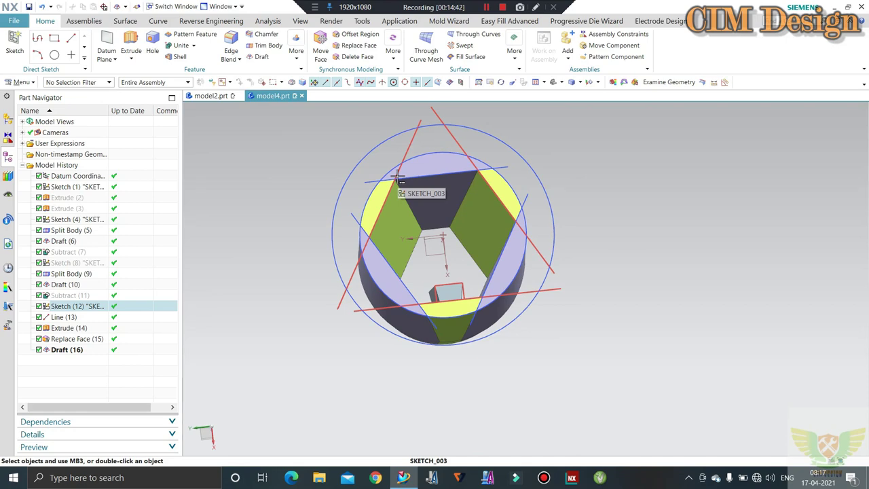
mouse_move(322, 200)
shift+middle_down()
mouse_move(296, 207)
mouse_move(287, 155)
shift+middle_up()
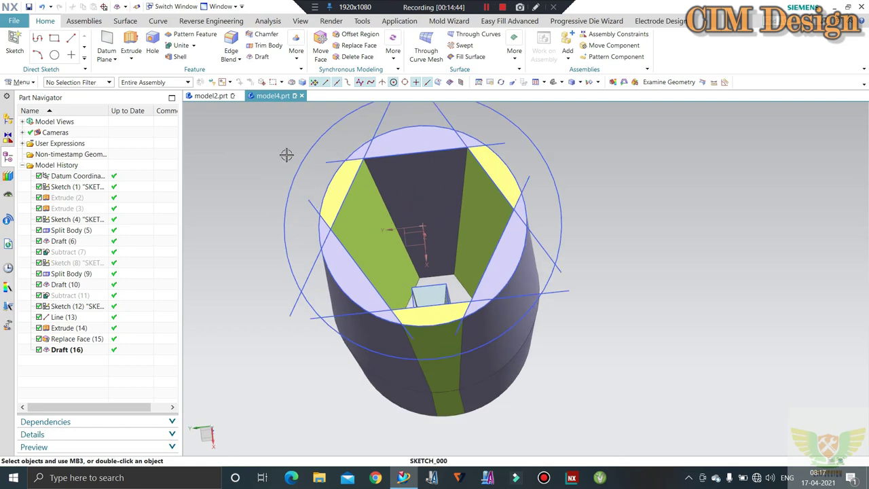
Start a Pattern Geometry with the drafted block as the object to pattern.
click(301, 60)
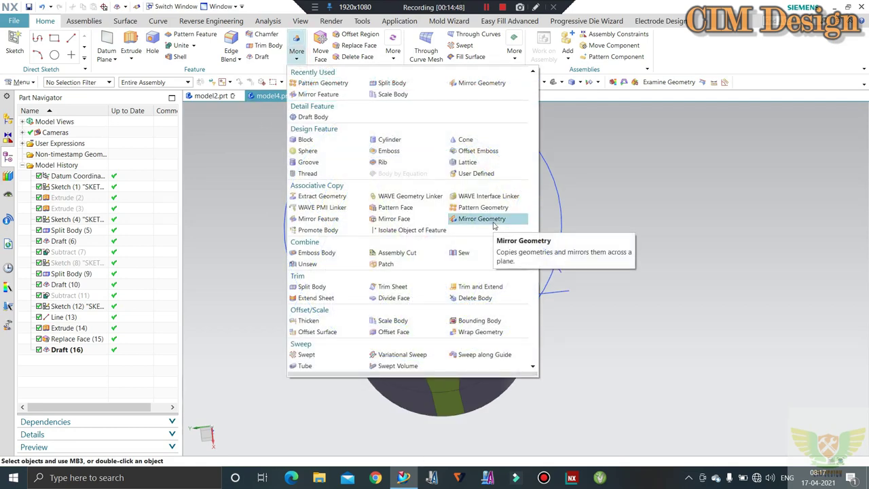
click(479, 221)
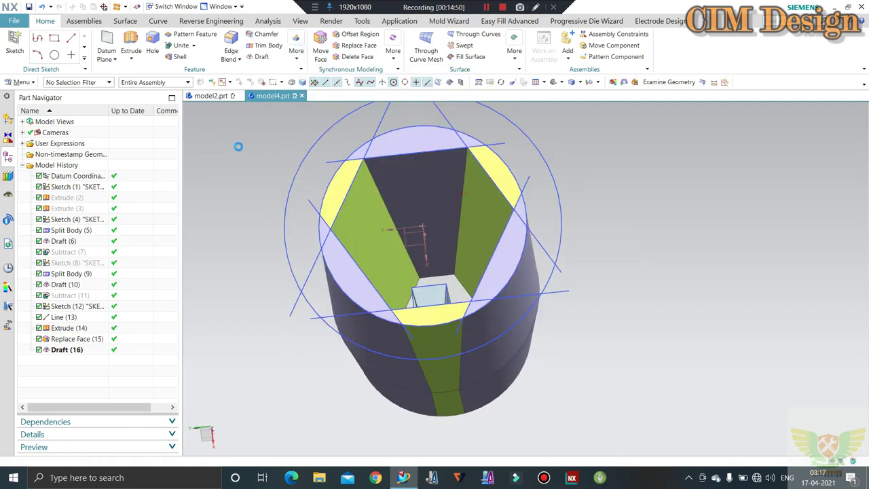
scroll(461, 280, down, 2)
scroll(462, 280, up, 5)
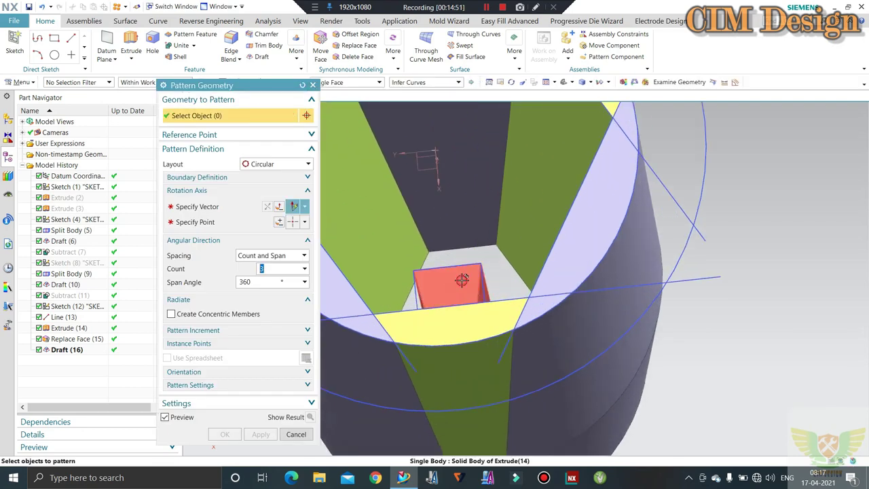
click(462, 280)
click(224, 207)
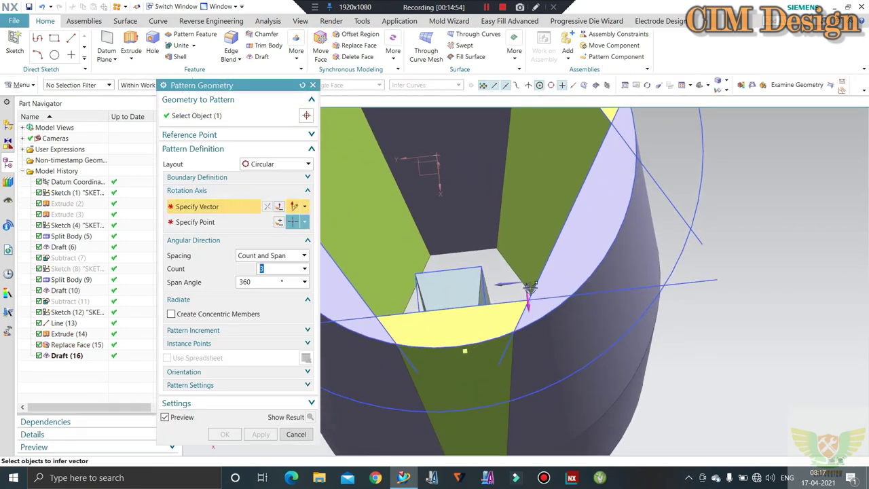
Lay out 3 copies circularly over 360° around the part's axis and apply.
middle_drag(550, 272, 479, 313)
click(448, 343)
scroll(448, 343, down, 3)
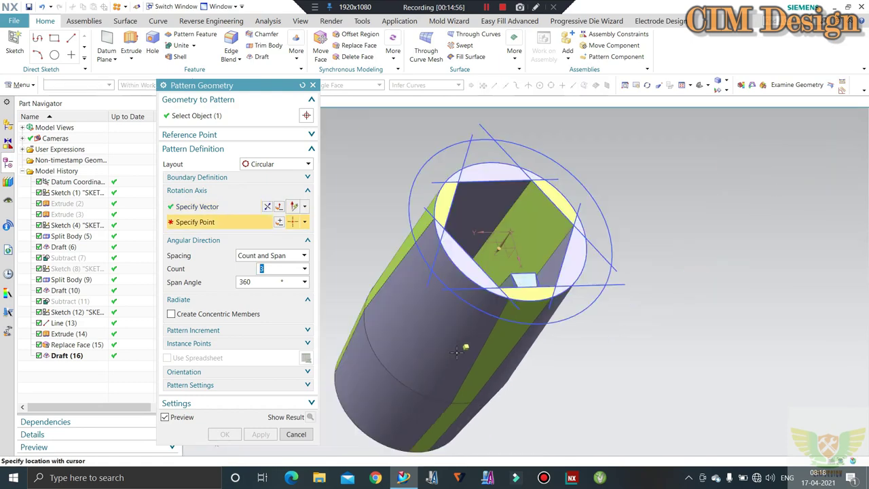
click(287, 225)
click(277, 227)
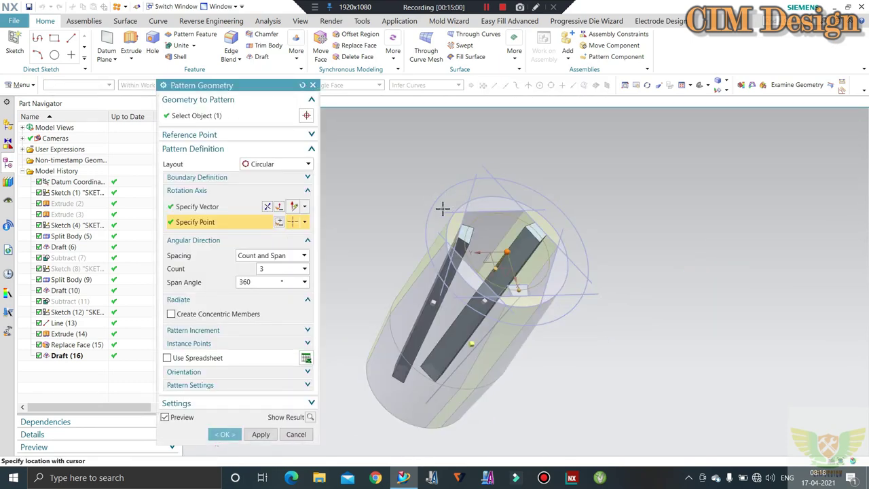
click(227, 433)
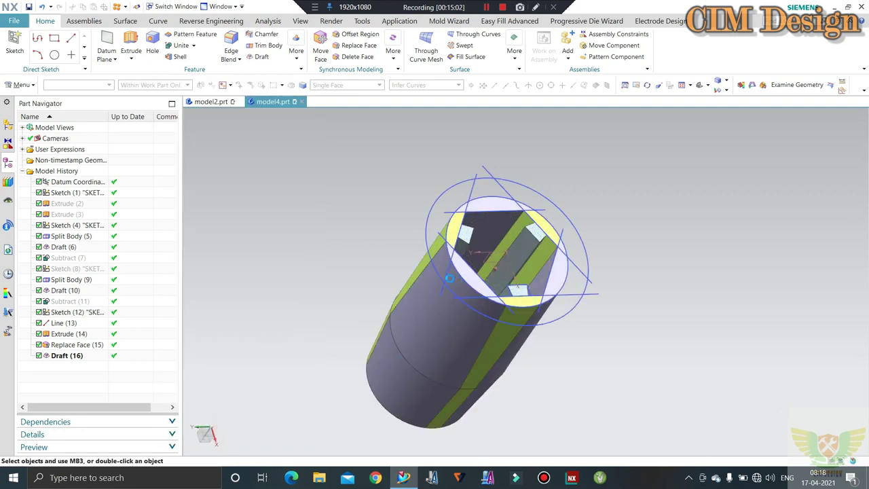
middle_drag(449, 278, 469, 292)
scroll(469, 292, up, 3)
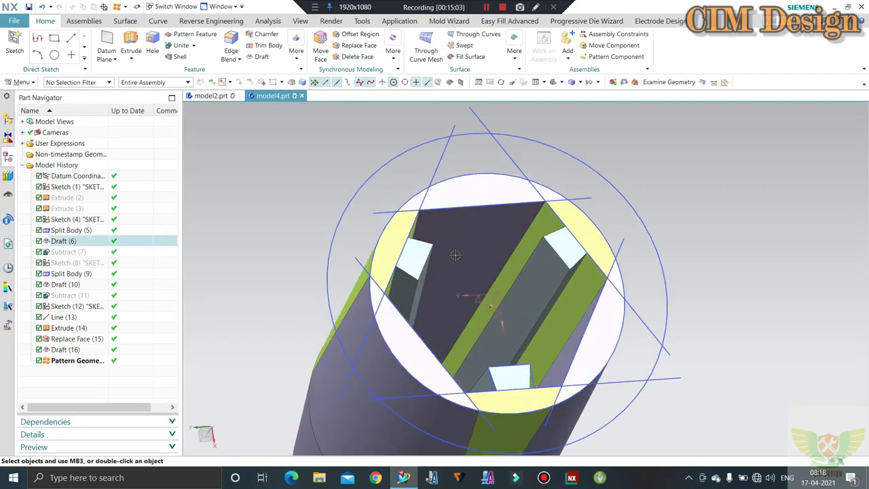
Merge the three patterned blocks with three successive Unite operations, each with a target and tool body.
click(175, 46)
click(377, 352)
click(578, 260)
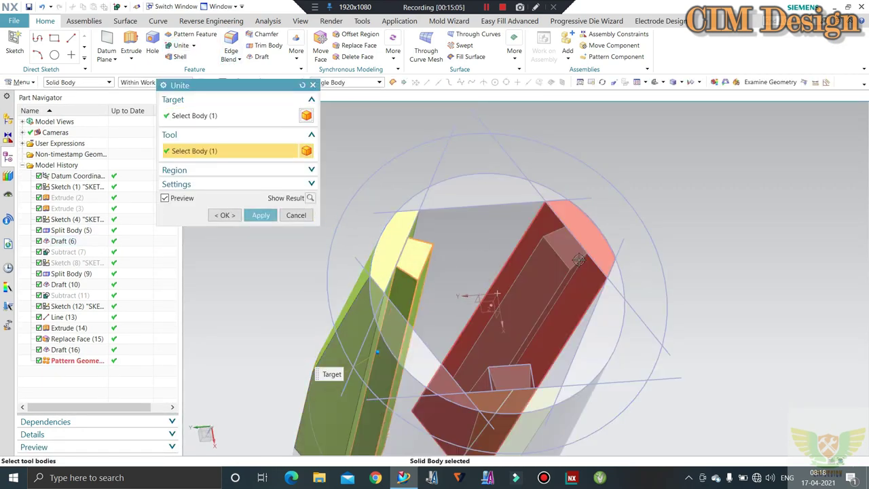
click(273, 216)
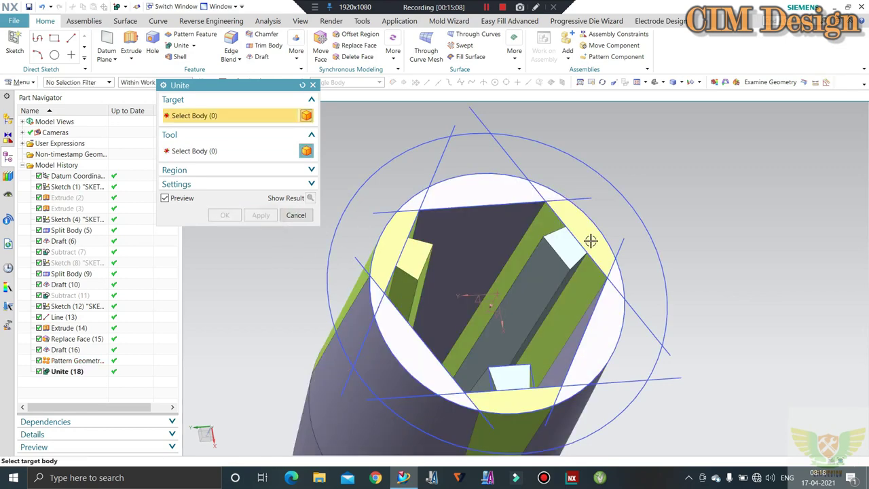
click(591, 241)
click(260, 215)
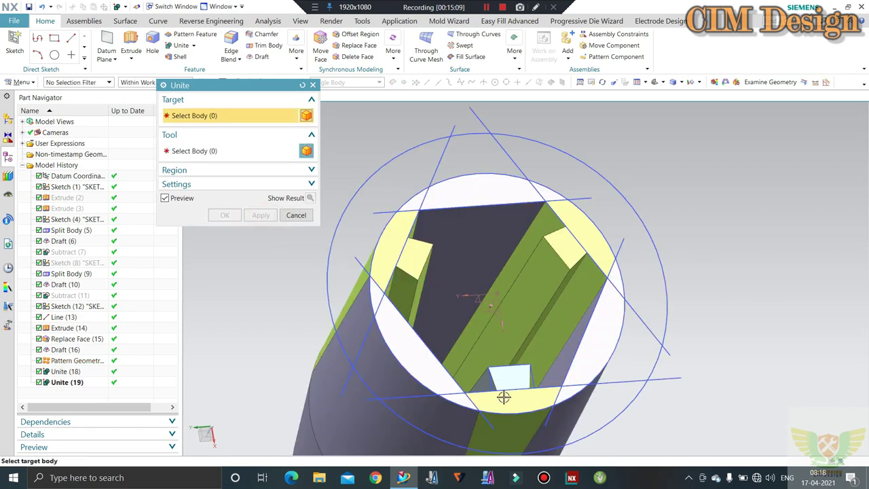
click(504, 394)
click(506, 398)
click(261, 215)
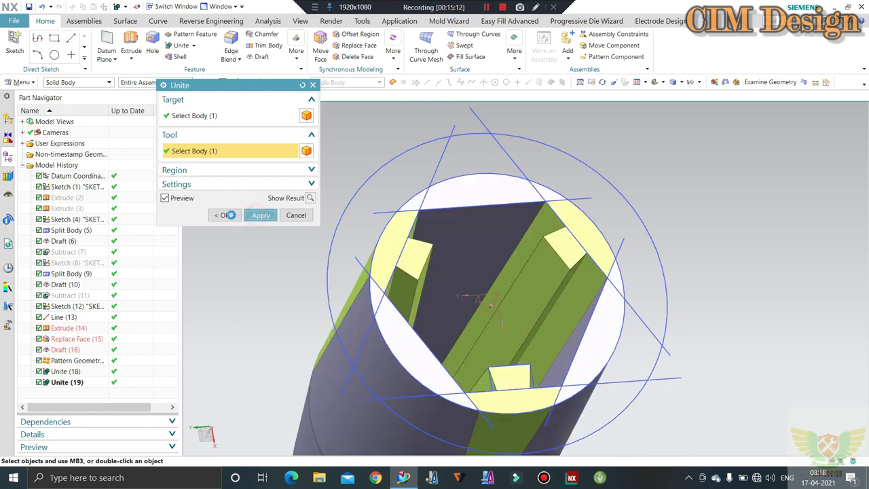
click(296, 215)
middle_drag(453, 241, 440, 248)
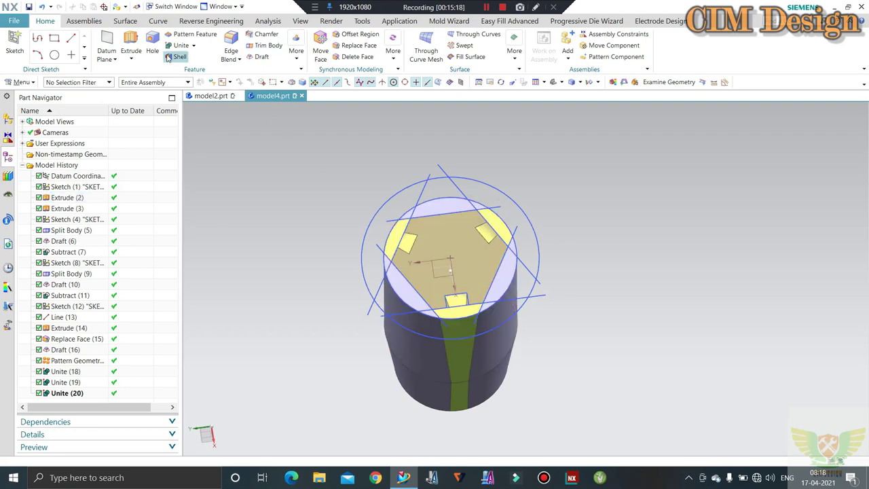
scroll(400, 269, down, 3)
scroll(520, 235, up, 2)
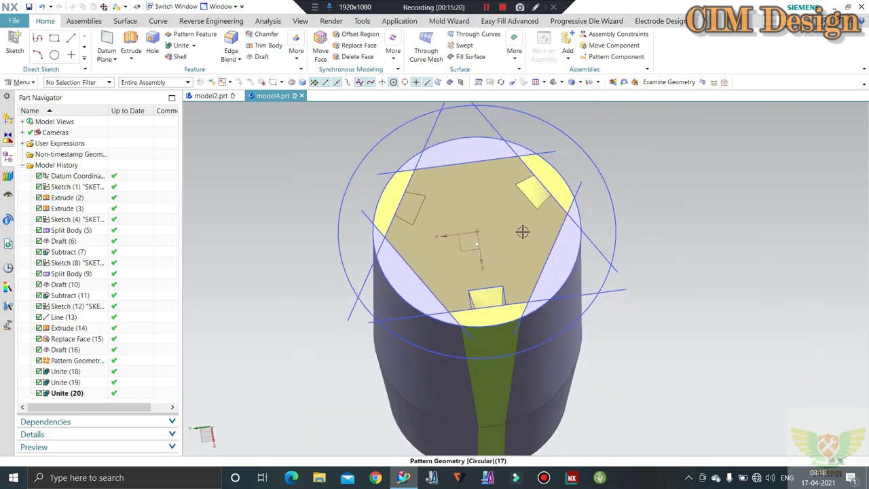
scroll(512, 193, down, 2)
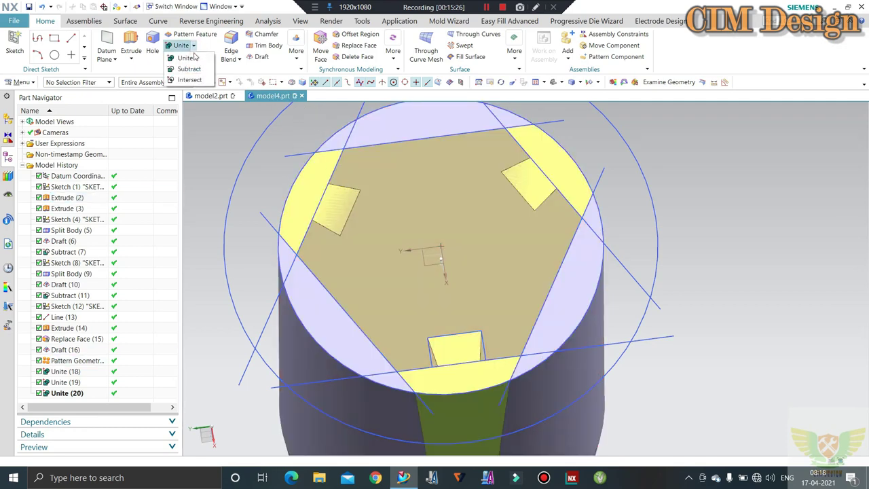
Subtract the left, right and bottom blocks from the cylinder, keeping the tool bodies.
click(189, 68)
click(427, 209)
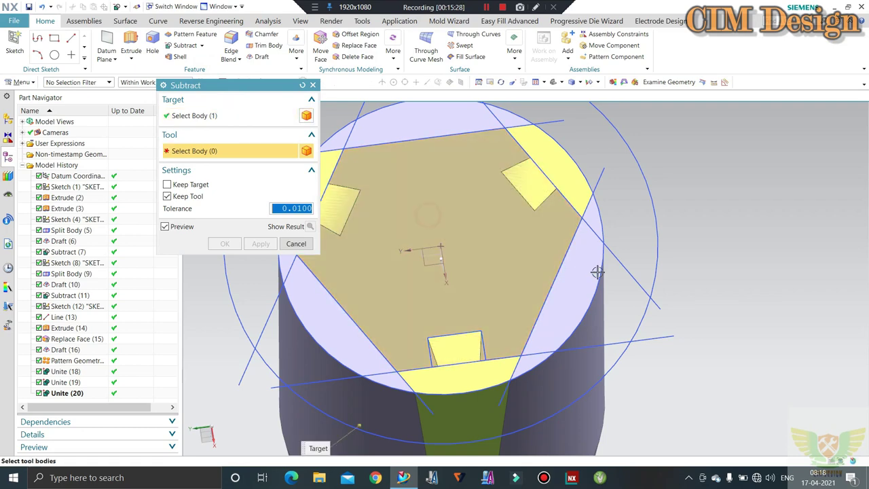
scroll(445, 254, up, 1)
click(380, 214)
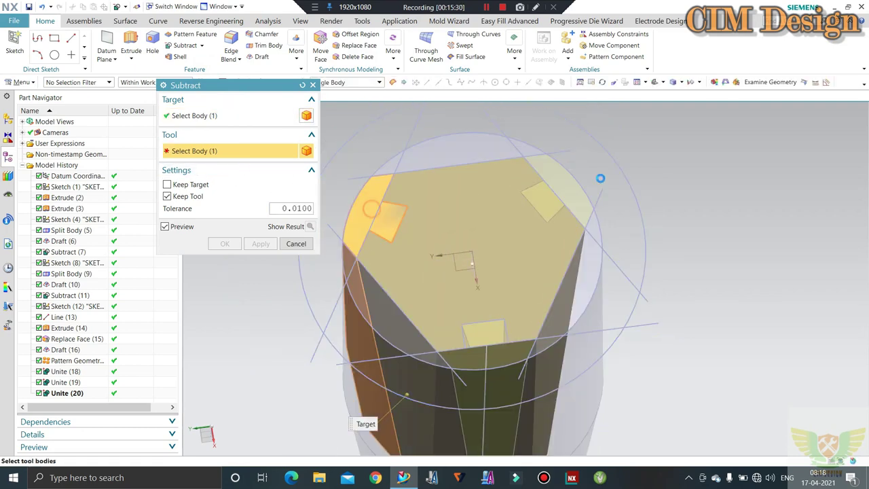
click(569, 189)
click(474, 366)
middle_click(522, 235)
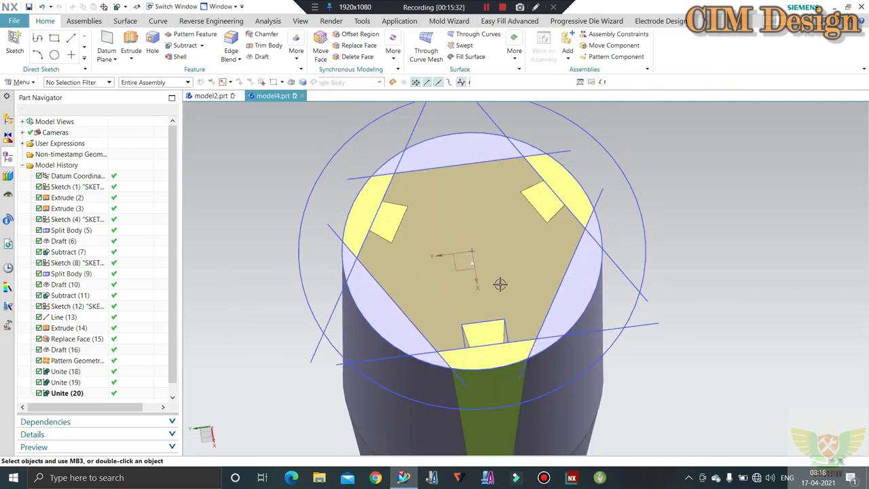
Orbit around the part to inspect the cut, then snap to the top view and hide a picked body.
middle_drag(522, 235, 678, 243)
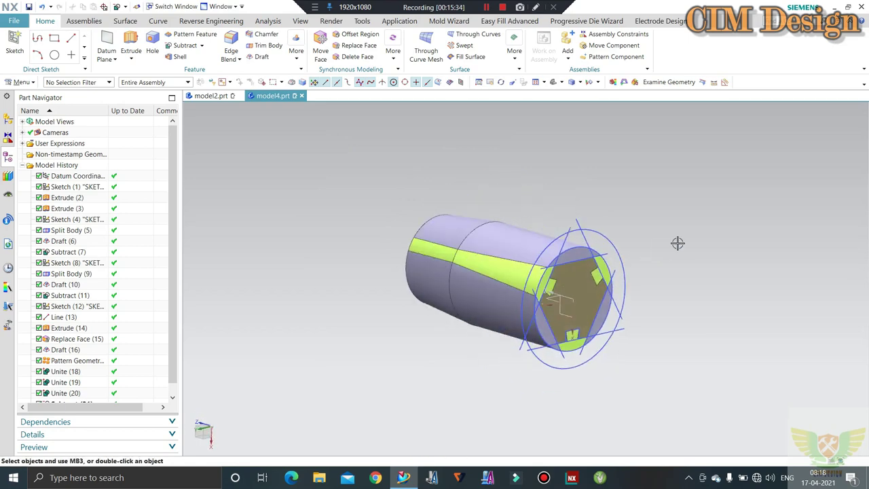
middle_drag(403, 285, 490, 290)
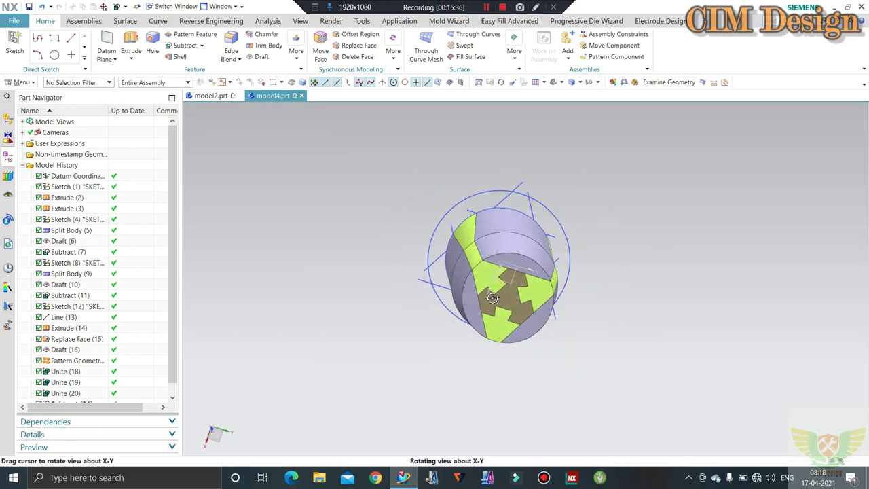
scroll(490, 290, up, 3)
scroll(513, 296, up, 3)
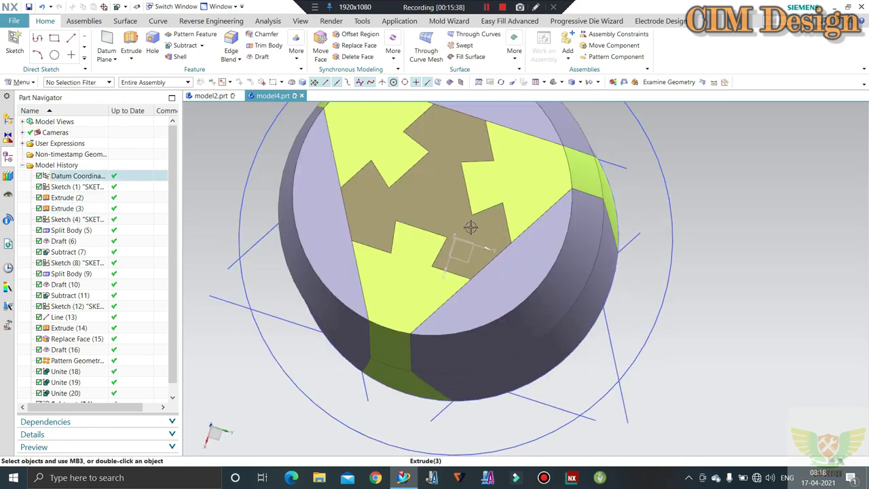
mouse_move(463, 285)
middle_down()
mouse_move(412, 203)
mouse_move(386, 180)
middle_up()
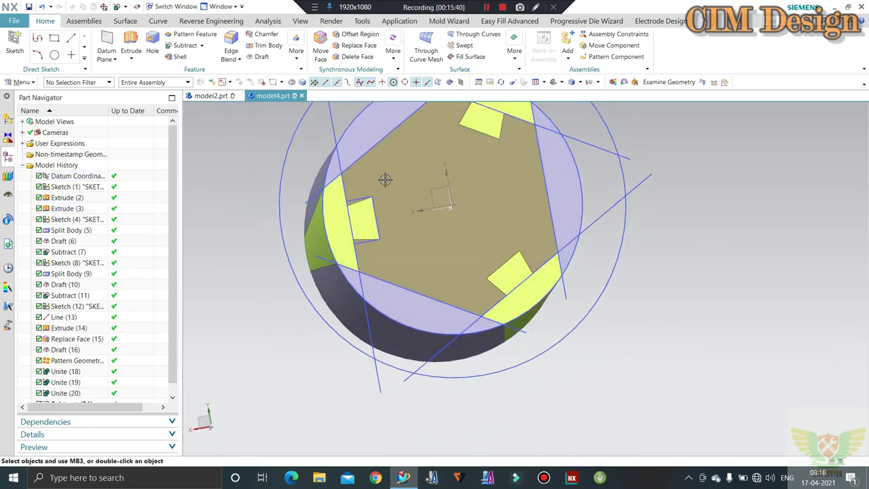
key(F8)
click(431, 336)
key(ctrl+b)
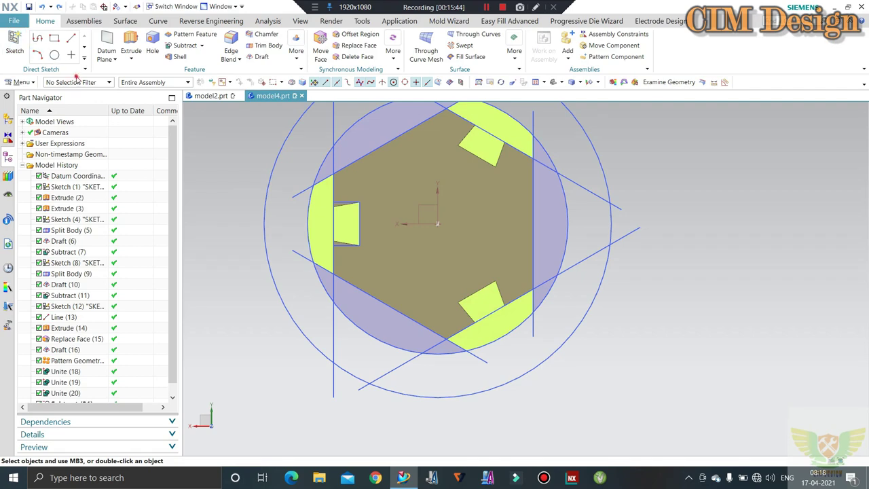
Hide the outer cylinder body using the Solid Body selection filter.
click(77, 82)
click(65, 199)
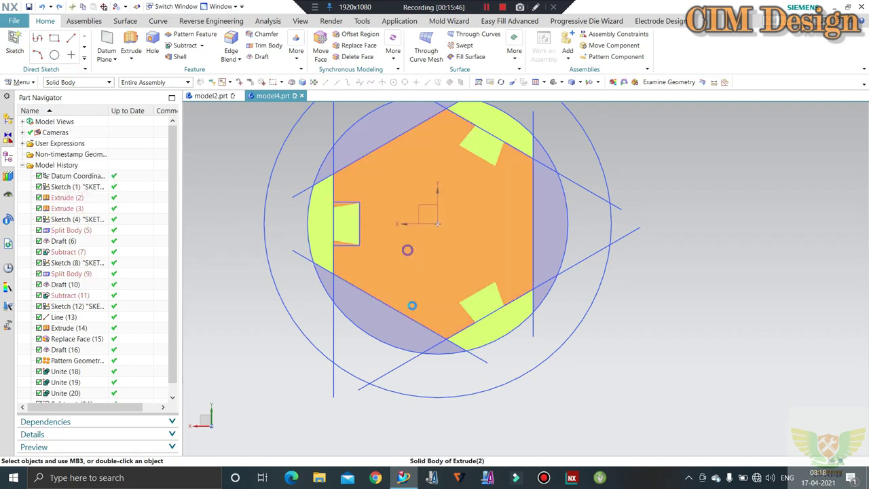
click(407, 249)
key(ctrl+b)
scroll(423, 193, up, 2)
scroll(423, 186, up, 1)
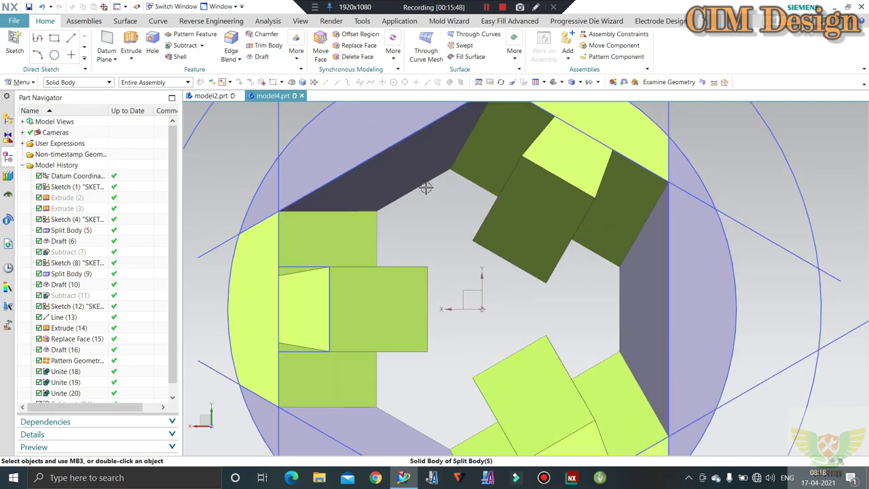
scroll(443, 215, down, 1)
scroll(407, 164, up, 2)
scroll(406, 163, up, 1)
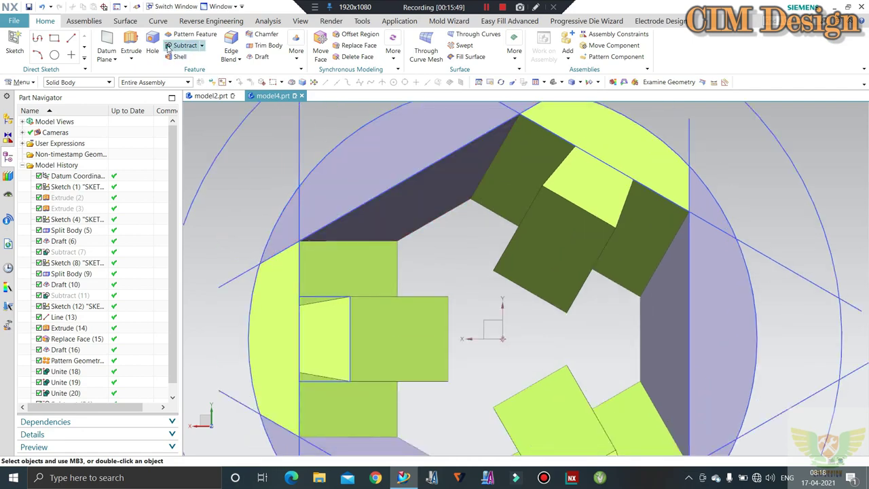
Begin SKETCH_004 for an extrusion on the top face of the remaining blocks.
click(131, 38)
click(397, 165)
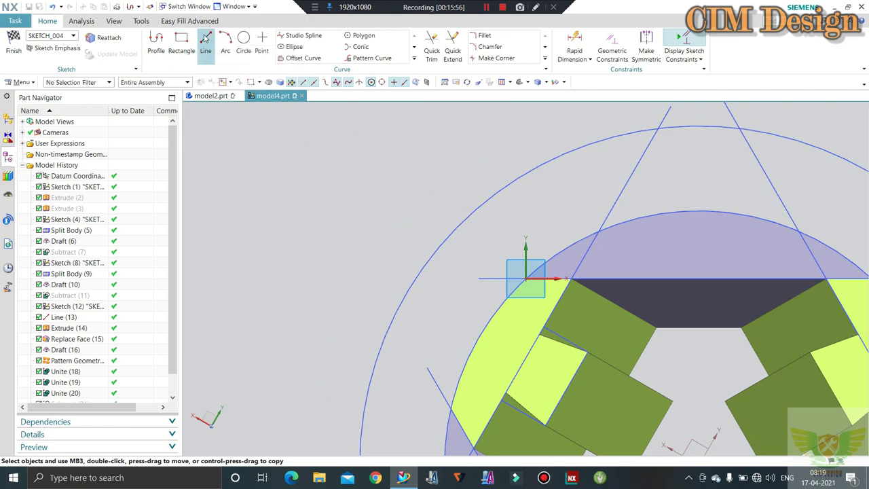
scroll(431, 171, down, 3)
scroll(572, 316, down, 2)
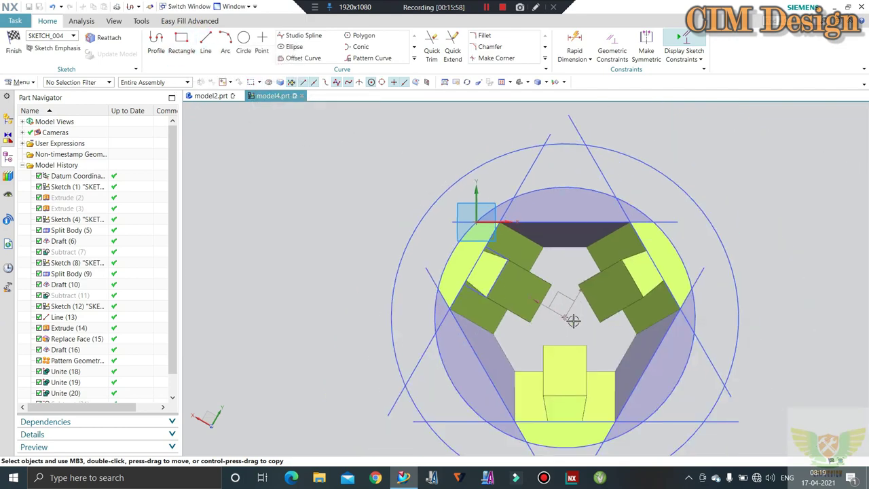
scroll(567, 312, up, 4)
scroll(539, 215, down, 2)
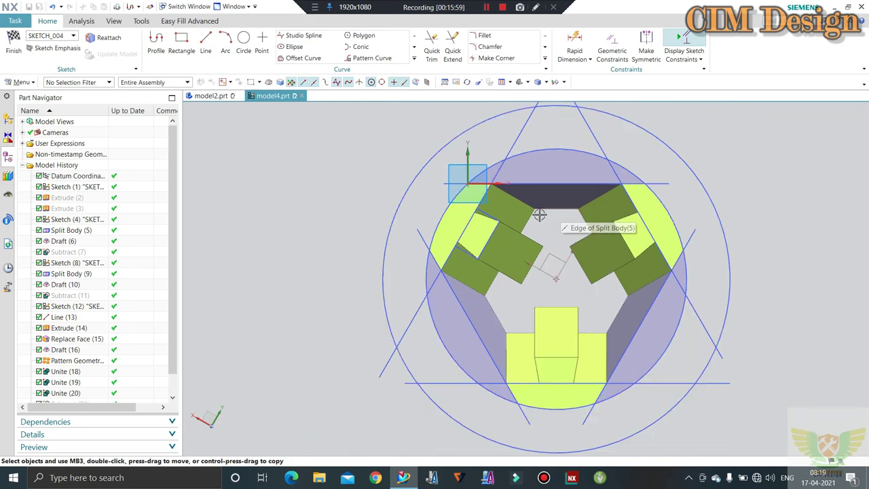
Draw a vertical centreline from the top edge's midpoint down toward the centre.
click(206, 44)
scroll(555, 184, up, 1)
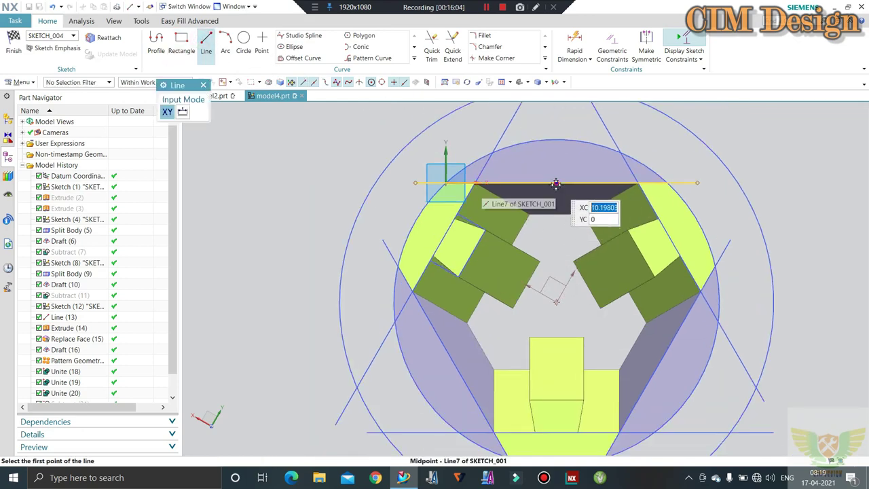
key(Escape)
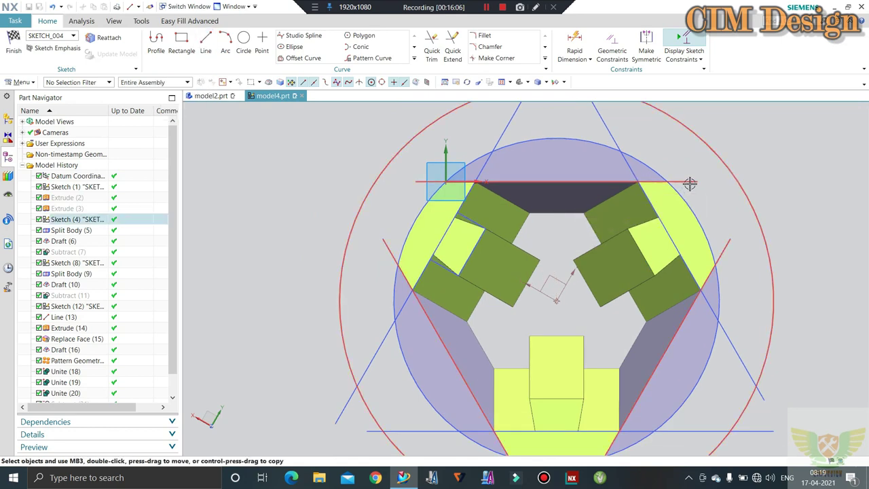
click(202, 42)
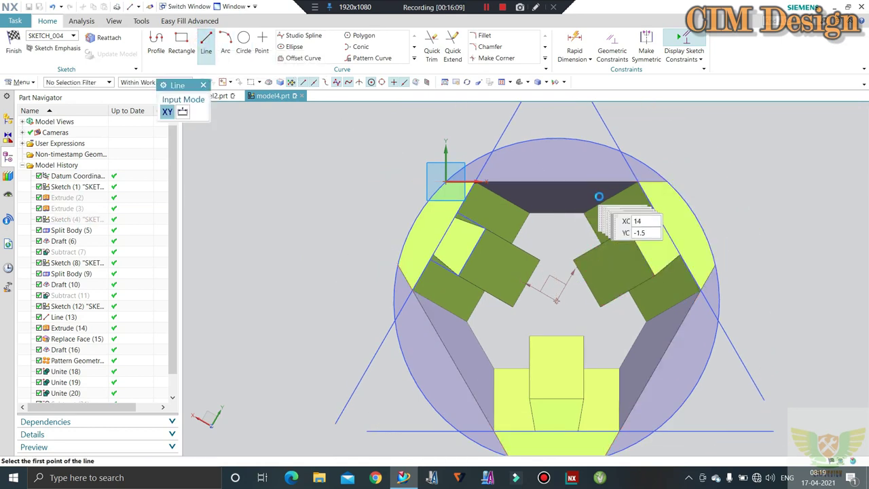
click(559, 182)
click(557, 216)
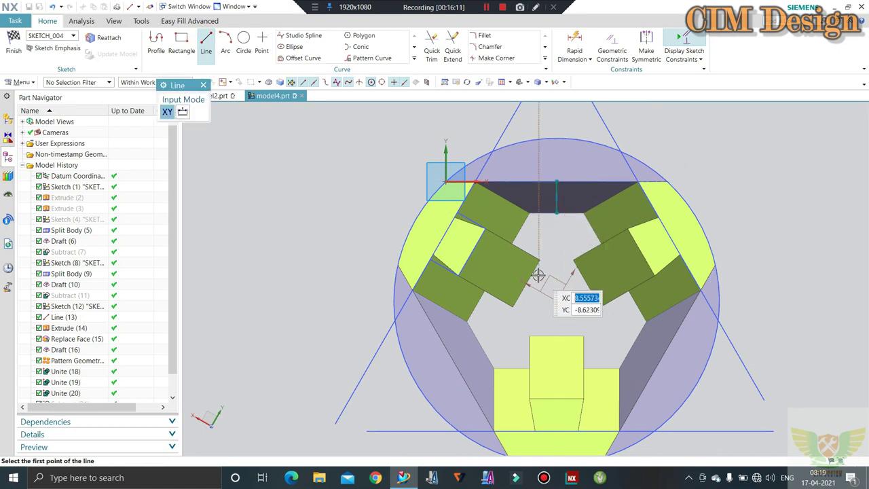
key(Escape)
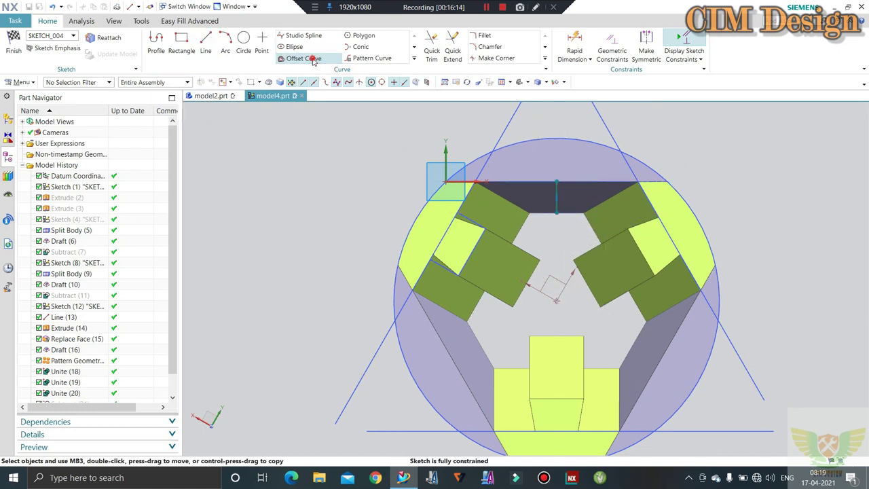
Offset the top edge one-sided by 4 mm to create a lower parallel line.
click(313, 59)
click(479, 181)
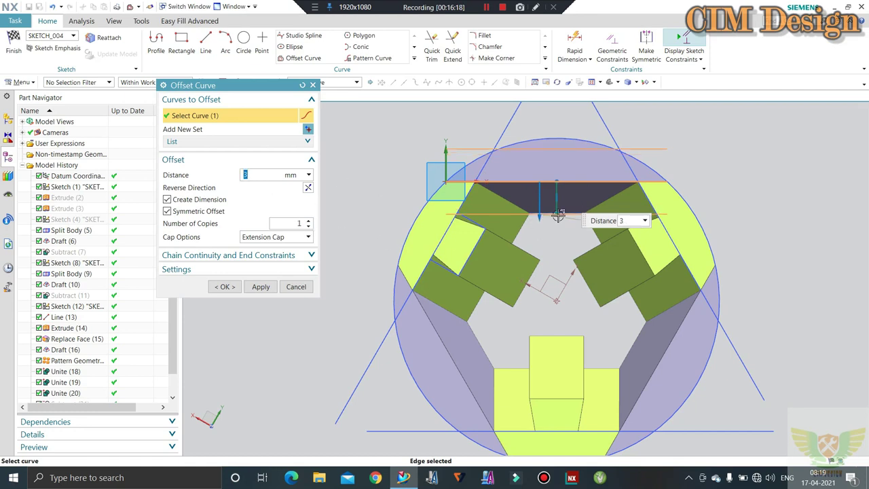
scroll(452, 194, up, 2)
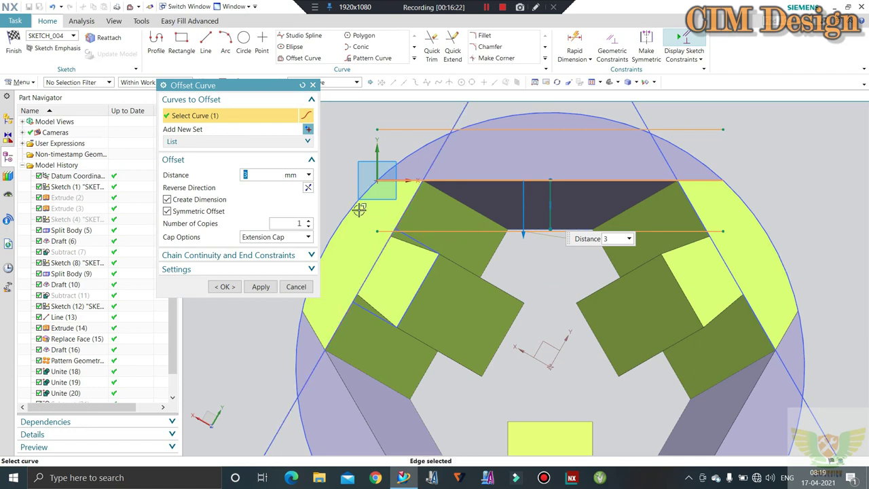
text(4)
key(Return)
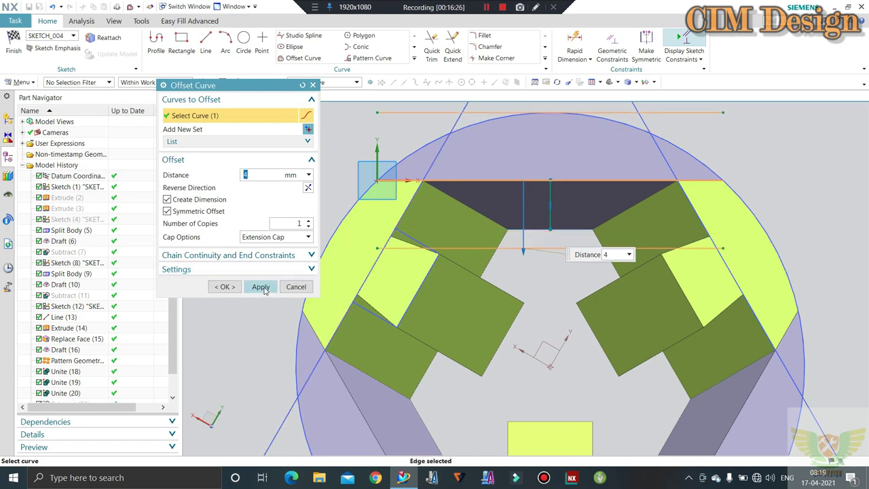
click(193, 212)
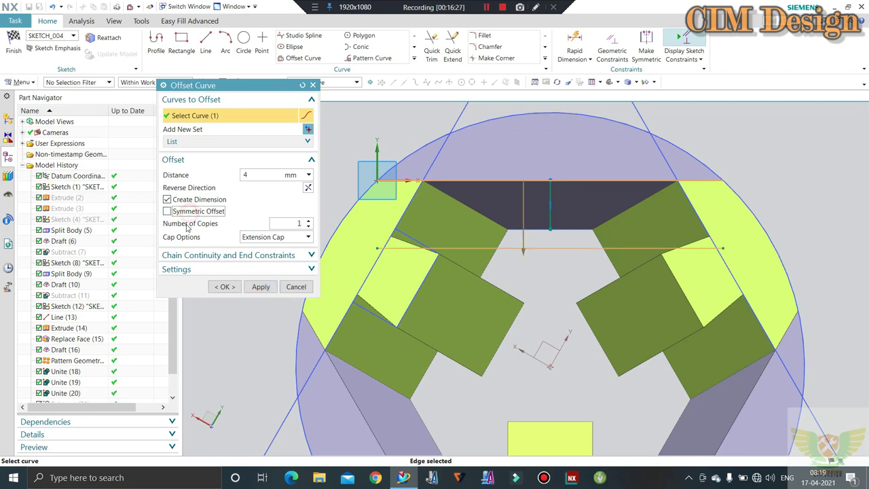
click(261, 286)
middle_click(369, 136)
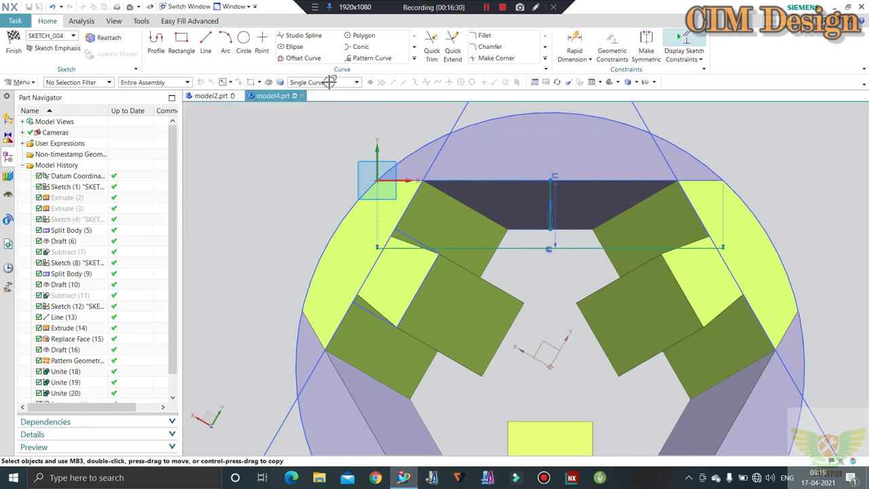
Draw a vertical line from the top edge to the offset line and offset it 2 mm both sides.
click(206, 42)
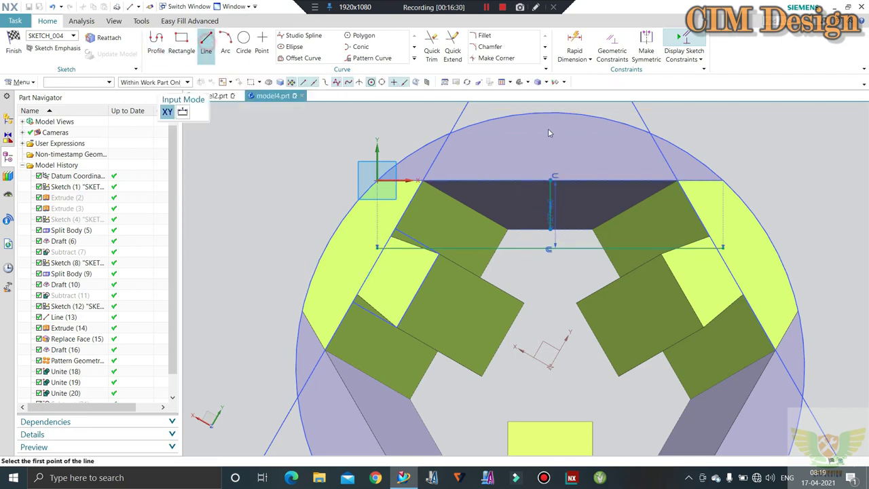
click(550, 177)
click(550, 248)
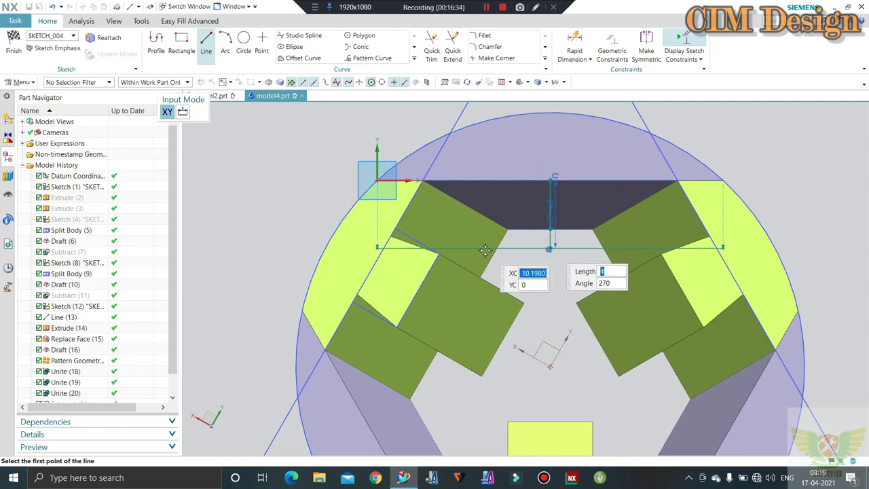
middle_click(492, 182)
click(296, 58)
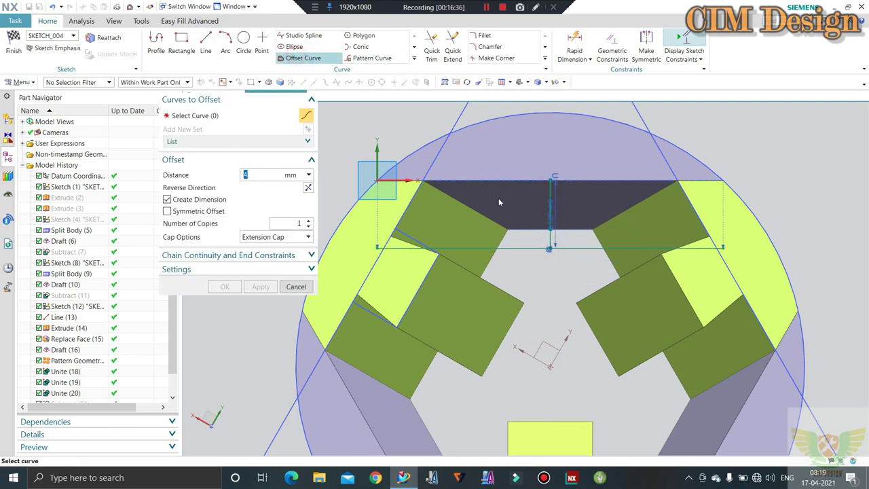
scroll(553, 257, up, 3)
click(557, 258)
text(2)
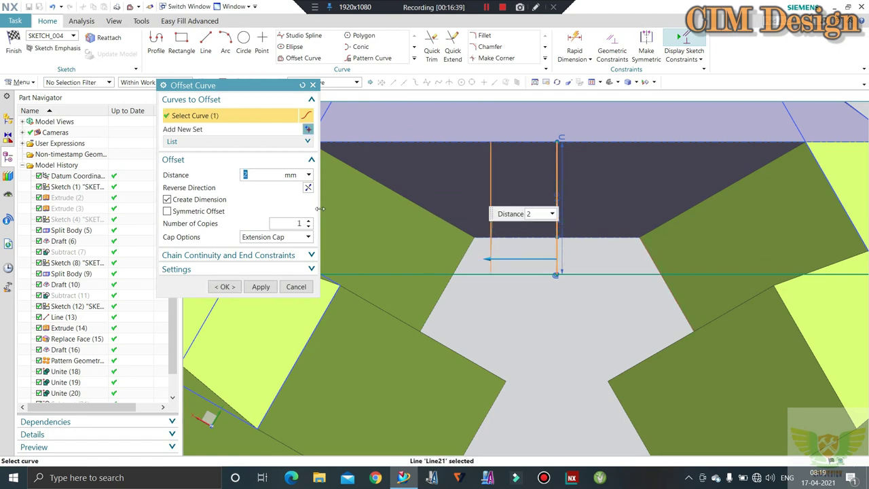
middle_click(564, 178)
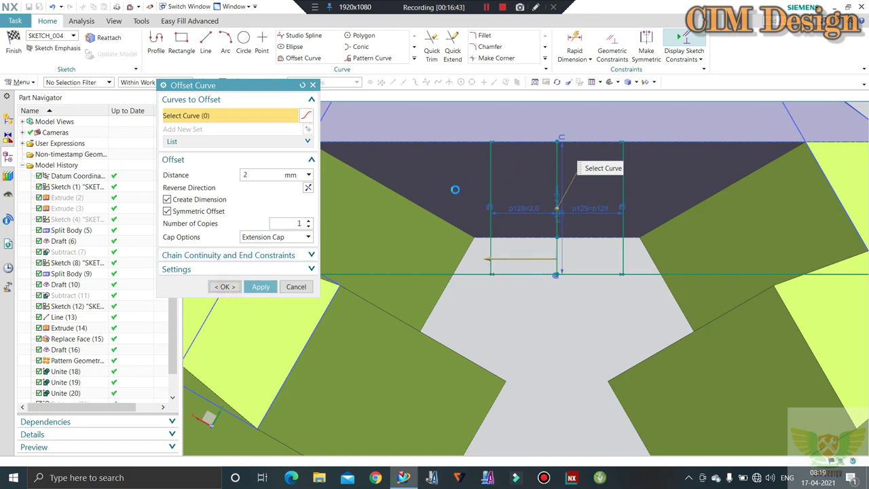
middle_click(437, 182)
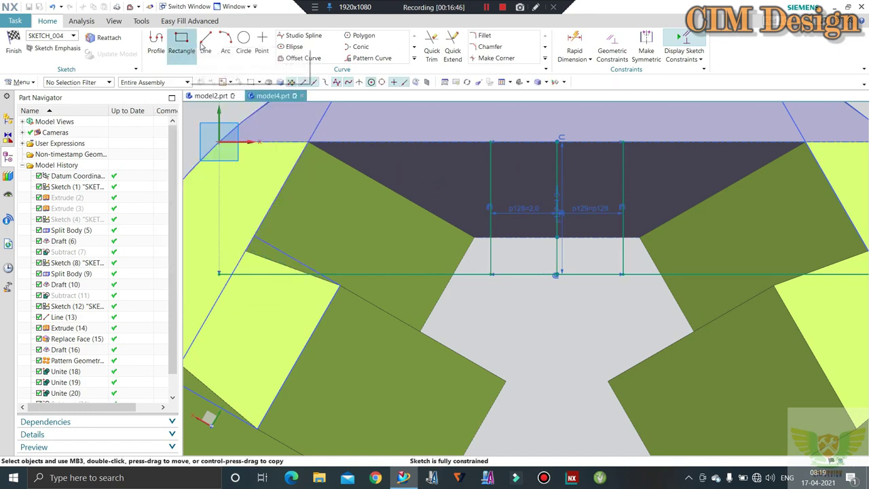
Quick Trim the excess line segments, leaving the small 4 mm-wide rectangle.
click(206, 42)
click(491, 141)
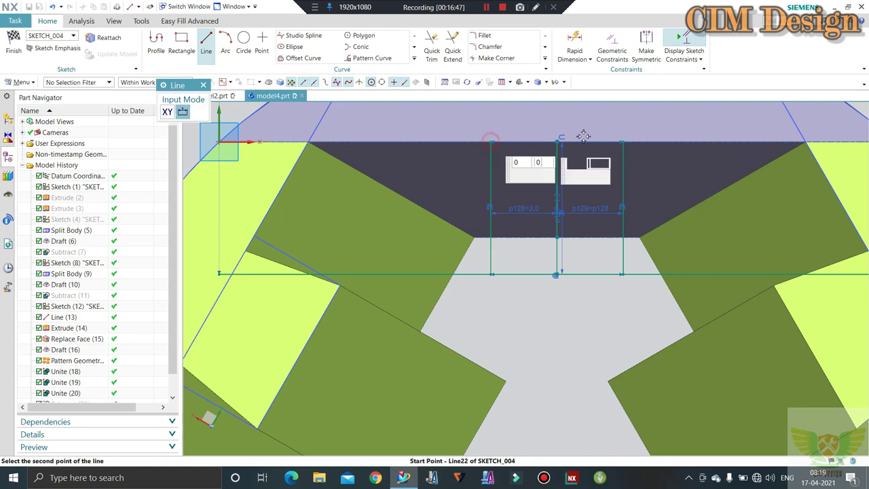
key(Escape)
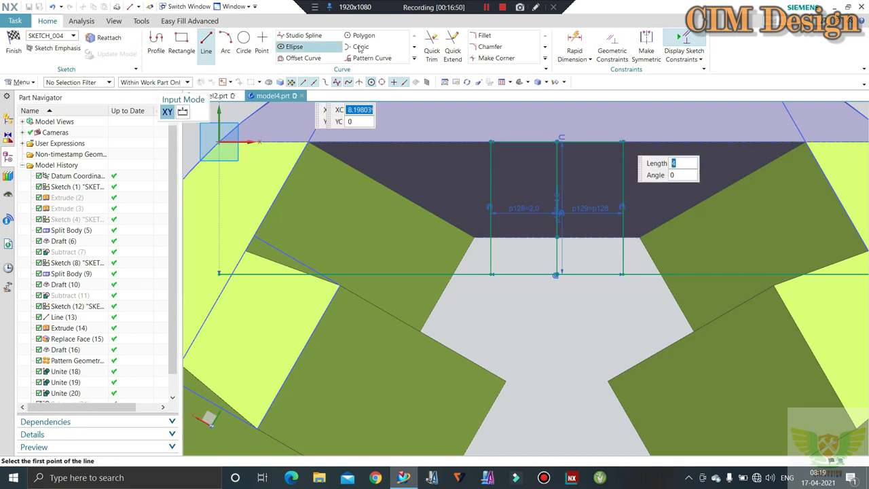
click(432, 47)
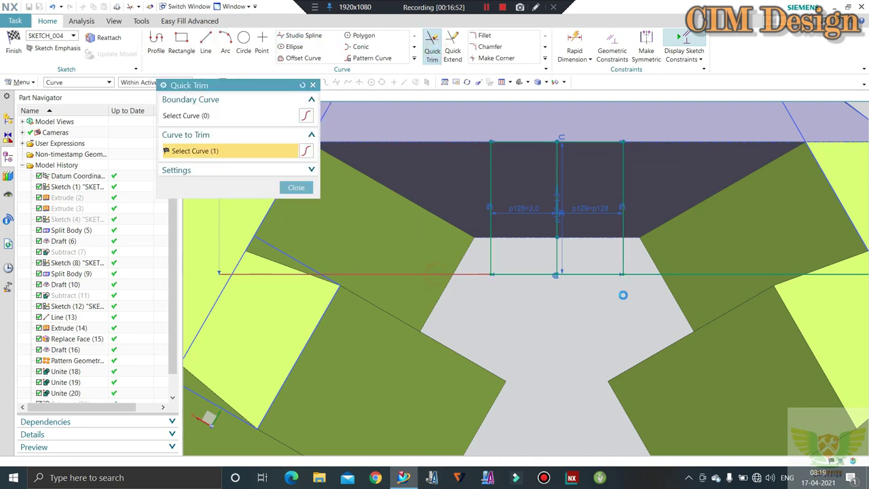
key(Escape)
right_click(557, 178)
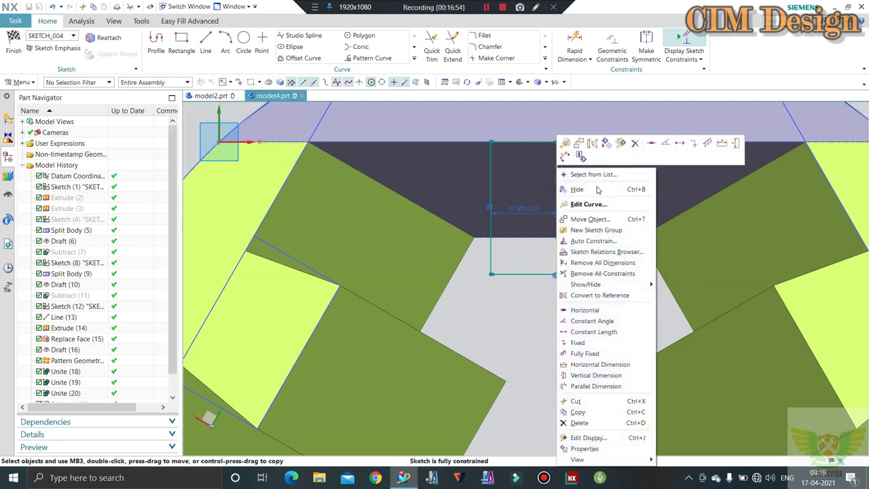
click(591, 145)
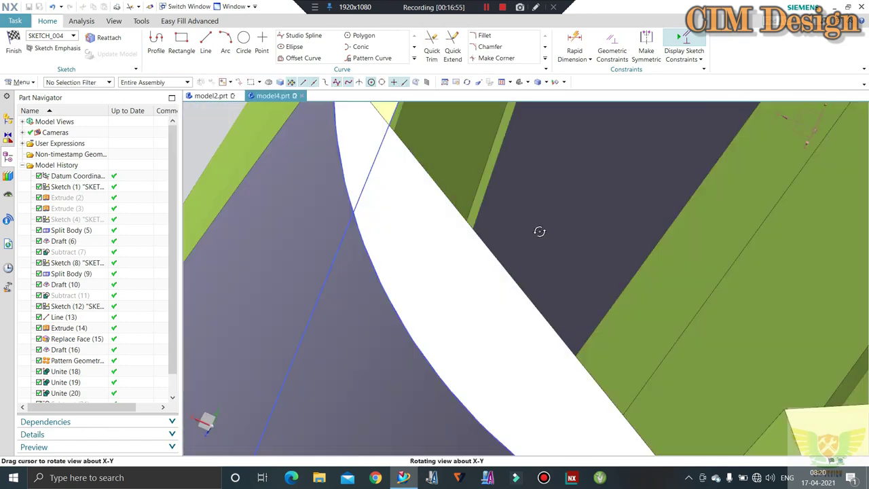
Finish the sketch with Ctrl+Q and launch Extrude on the rectangle.
mouse_move(528, 247)
middle_down()
mouse_move(514, 271)
mouse_move(522, 252)
middle_up()
scroll(524, 262, down, 5)
scroll(524, 251, up, 3)
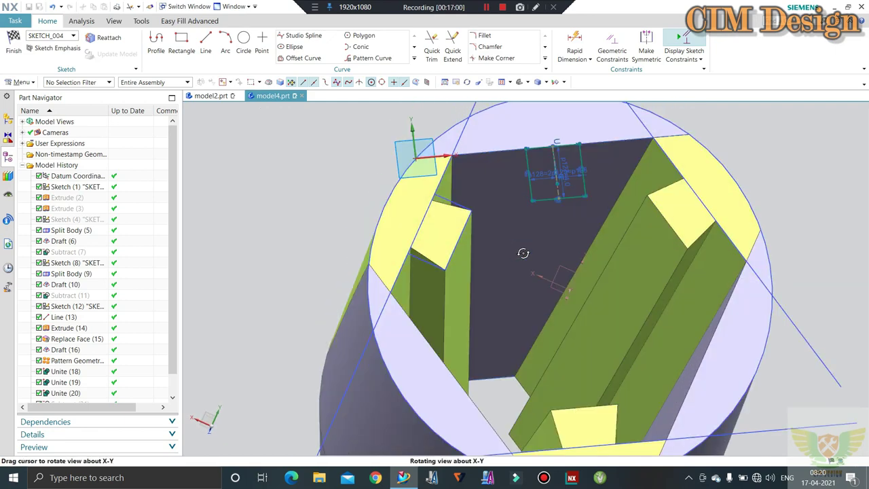
key(ctrl+q)
key(x)
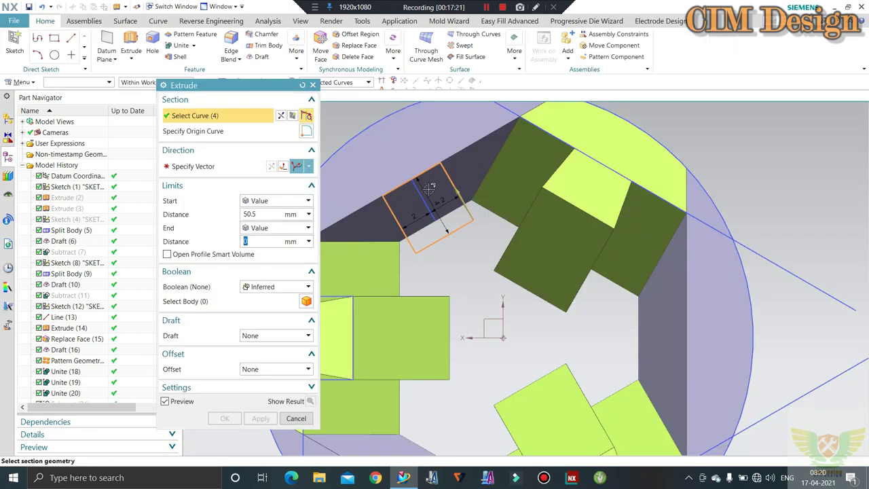
Cancel the extrusion while keeping the rectangle sketch.
click(296, 419)
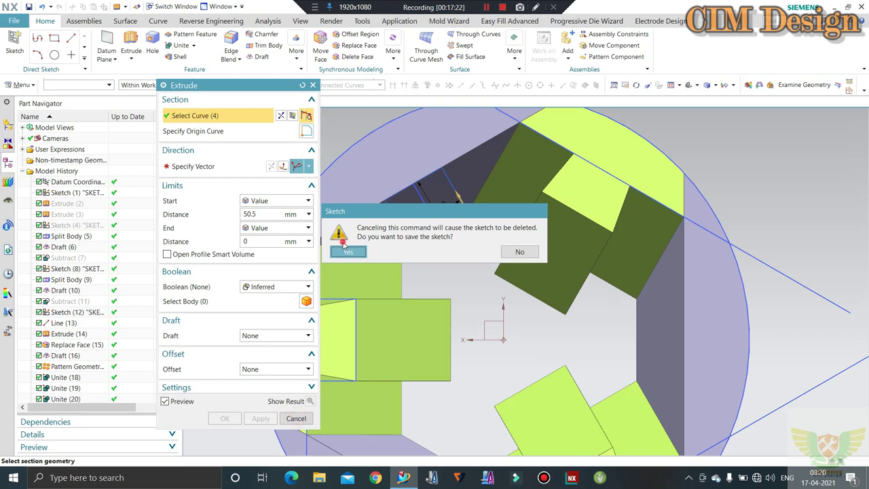
click(340, 250)
mouse_move(469, 267)
middle_down()
mouse_move(466, 252)
mouse_move(400, 242)
middle_up()
scroll(400, 241, down, 3)
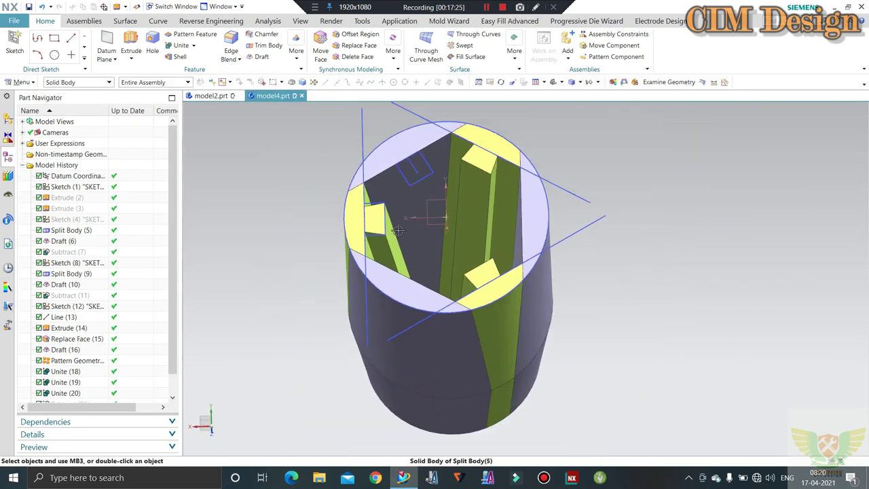
Create a guide line from the small rectangle to an edge midpoint across the cavity.
click(158, 21)
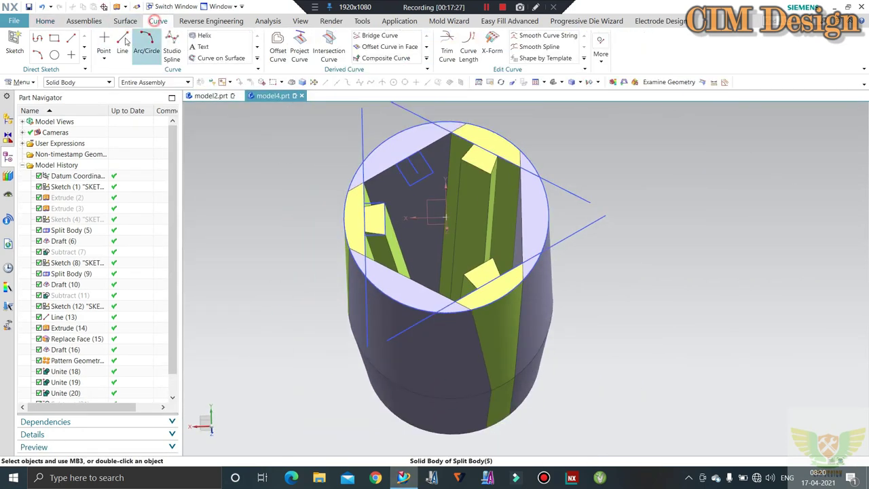
click(408, 158)
scroll(435, 258, up, 1)
scroll(437, 274, up, 2)
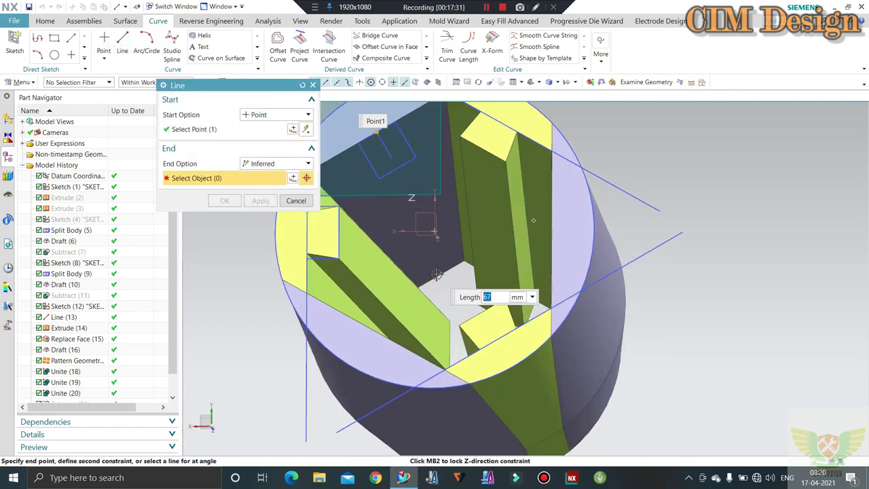
click(439, 274)
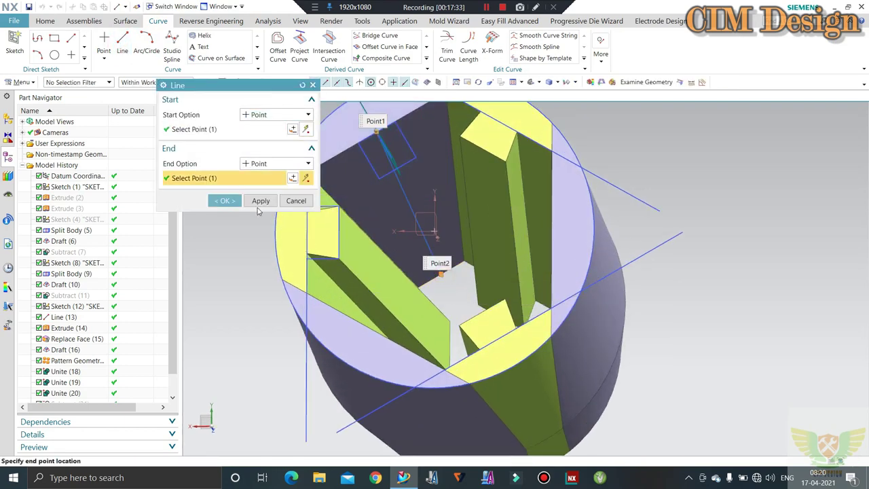
click(224, 200)
scroll(442, 251, down, 3)
middle_drag(442, 252, 455, 237)
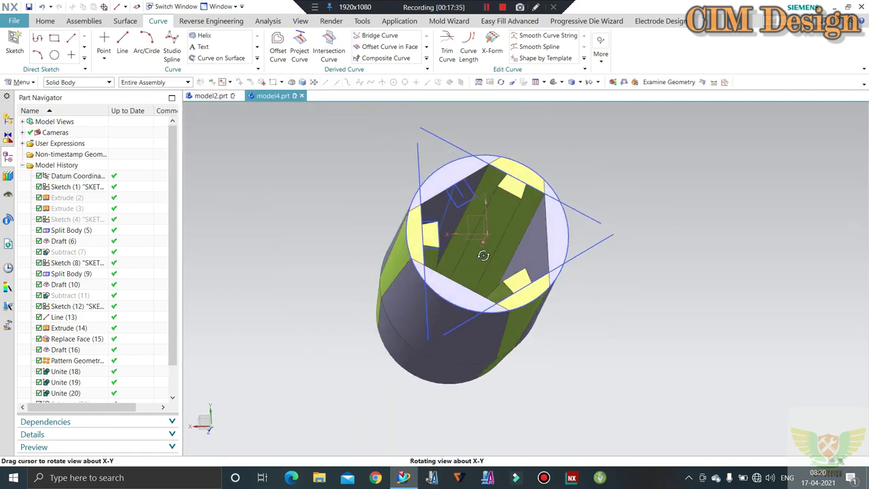
scroll(393, 201, up, 2)
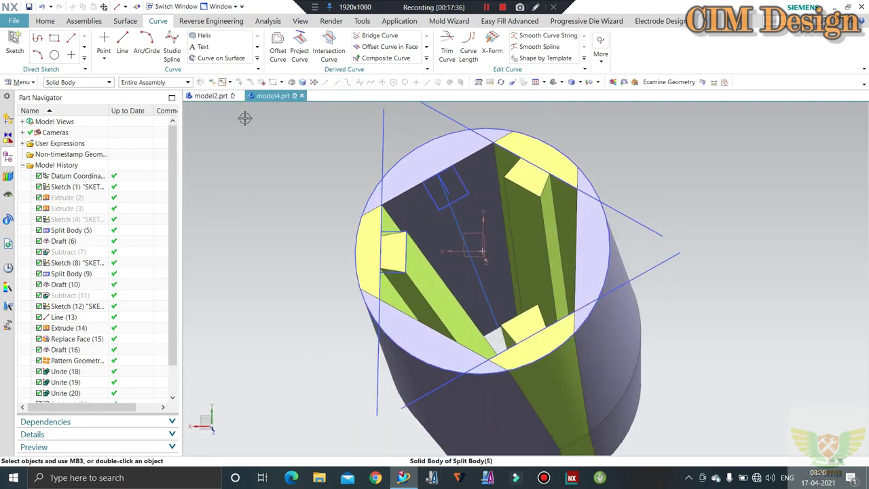
Extrude the rectangle 50.5 mm along the guide line direction into a slanted block.
click(45, 21)
click(131, 38)
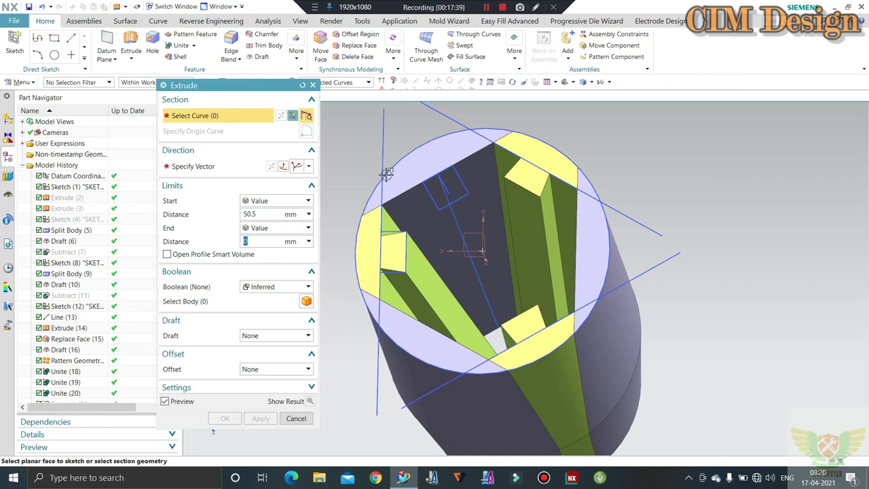
scroll(450, 182, up, 1)
scroll(450, 182, up, 2)
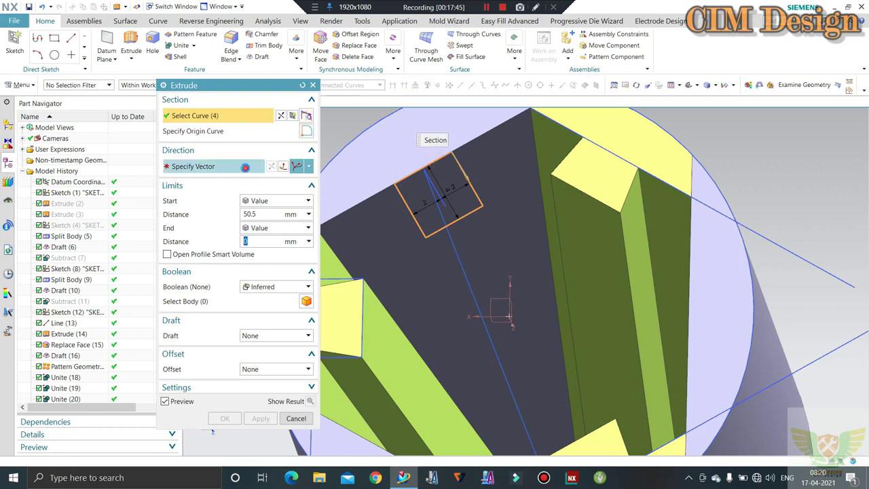
click(462, 267)
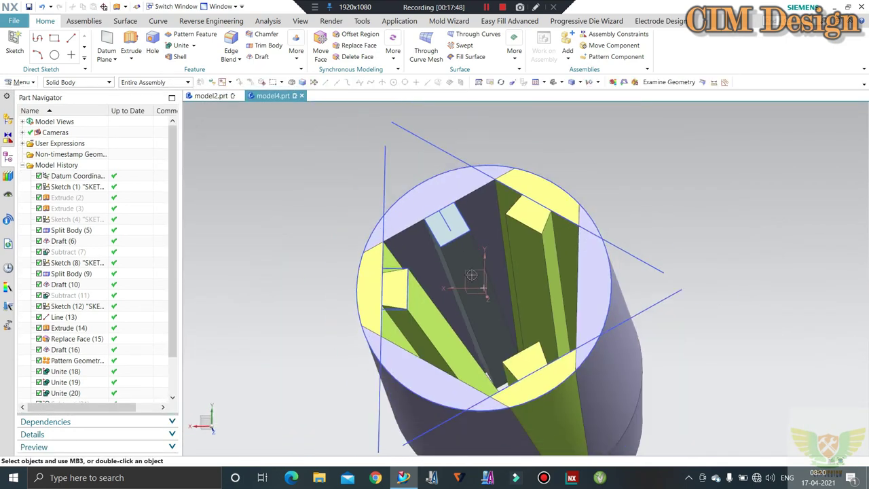
mouse_move(381, 224)
middle_down()
mouse_move(417, 177)
mouse_move(403, 147)
mouse_move(388, 187)
middle_up()
Replace the bar's small square end face with the curved face.
scroll(388, 186, down, 2)
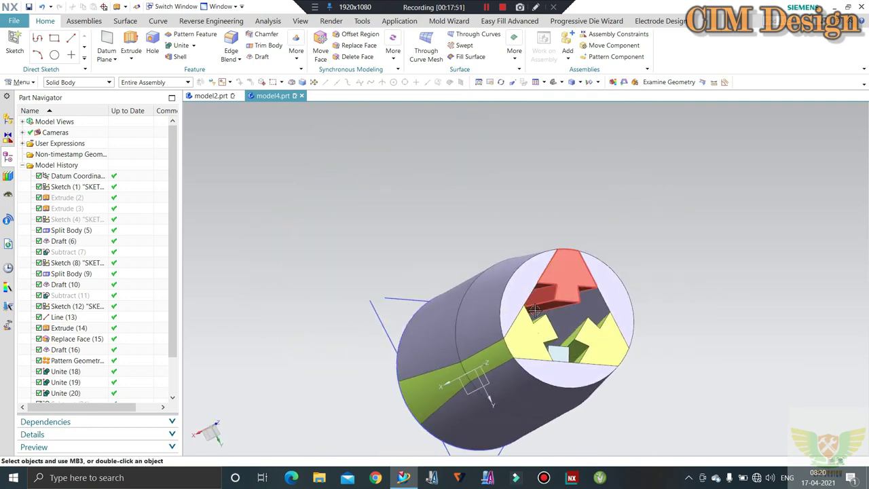
mouse_move(543, 285)
middle_down()
mouse_move(522, 318)
mouse_move(711, 305)
middle_up()
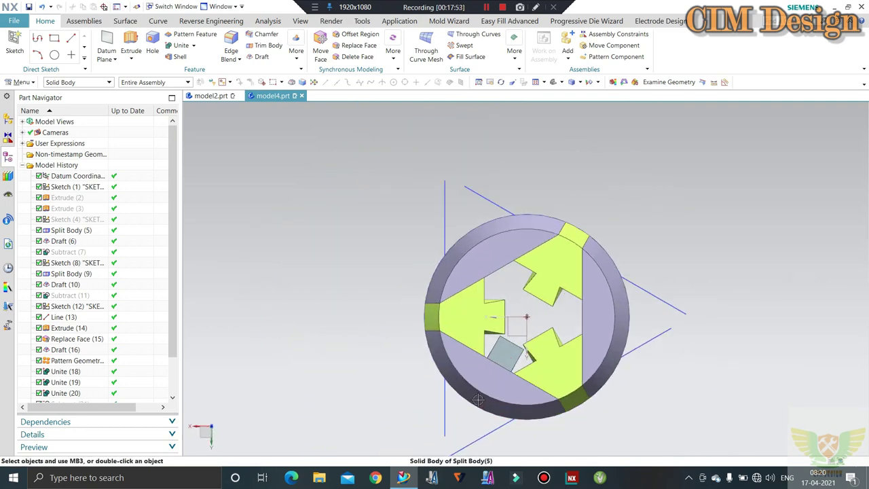
mouse_move(503, 320)
middle_down()
mouse_move(464, 358)
mouse_move(459, 350)
middle_up()
click(357, 50)
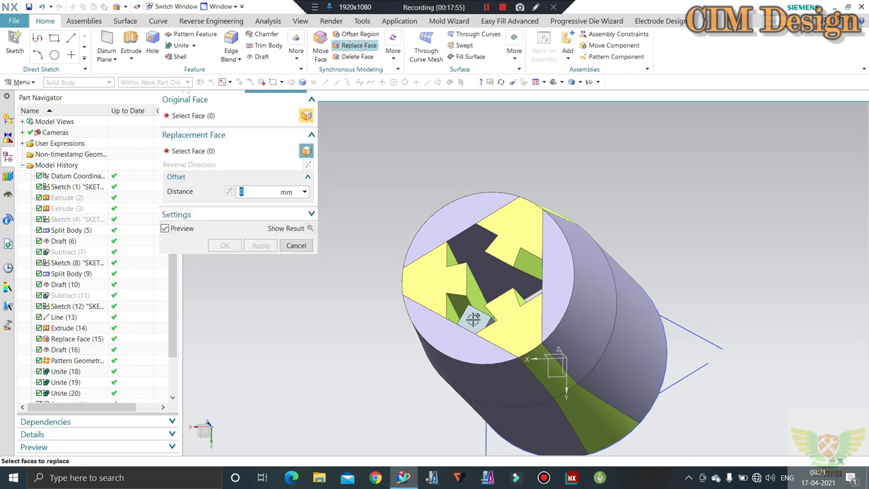
click(474, 318)
click(450, 360)
middle_click(449, 360)
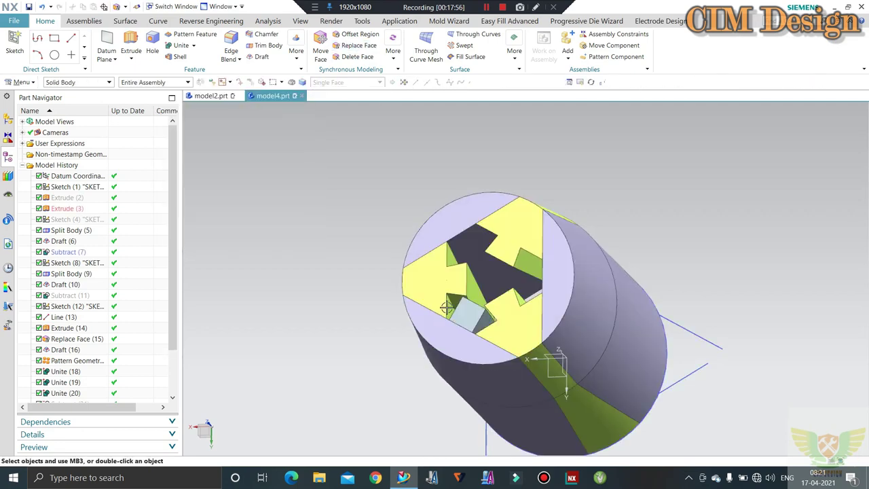
middle_drag(450, 360, 491, 354)
scroll(492, 354, down, 2)
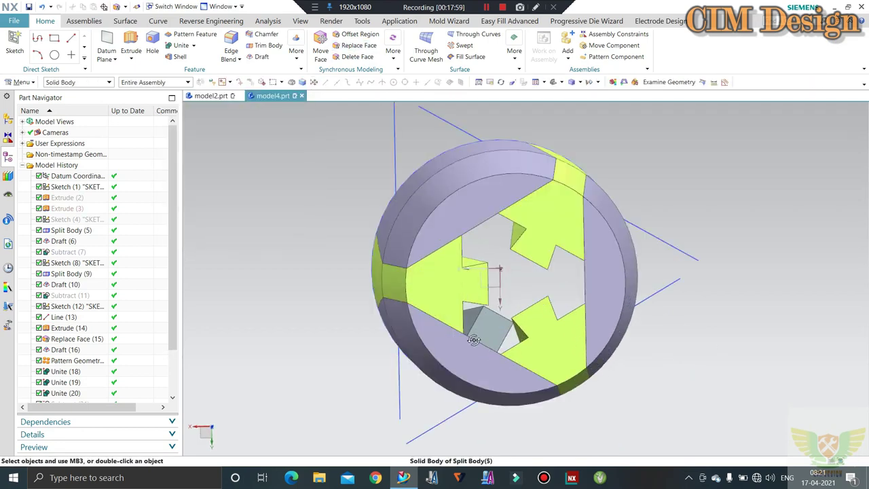
scroll(491, 353, down, 2)
scroll(492, 354, down, 4)
mouse_move(491, 354)
middle_down()
mouse_move(462, 313)
mouse_move(426, 357)
mouse_move(441, 343)
middle_up()
Offset the bar's long side face outward by 0.5 mm with Offset Region.
scroll(462, 313, up, 3)
scroll(462, 312, up, 5)
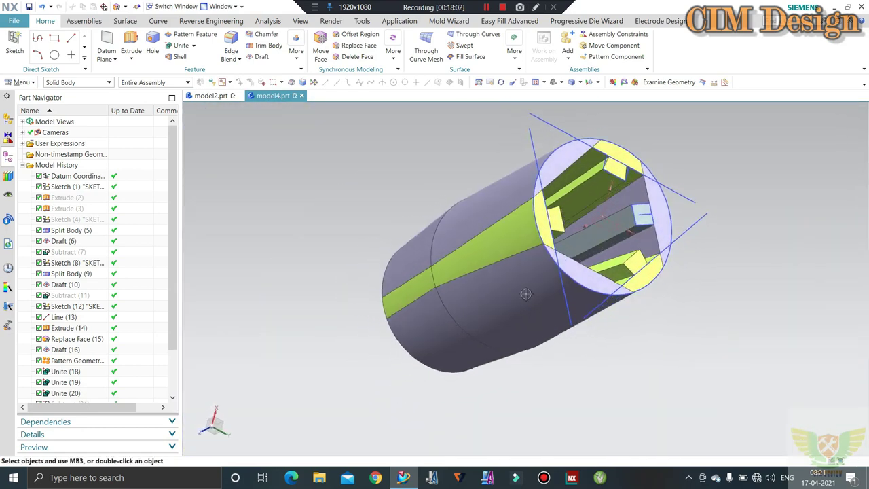
scroll(650, 210, down, 3)
scroll(650, 210, down, 3)
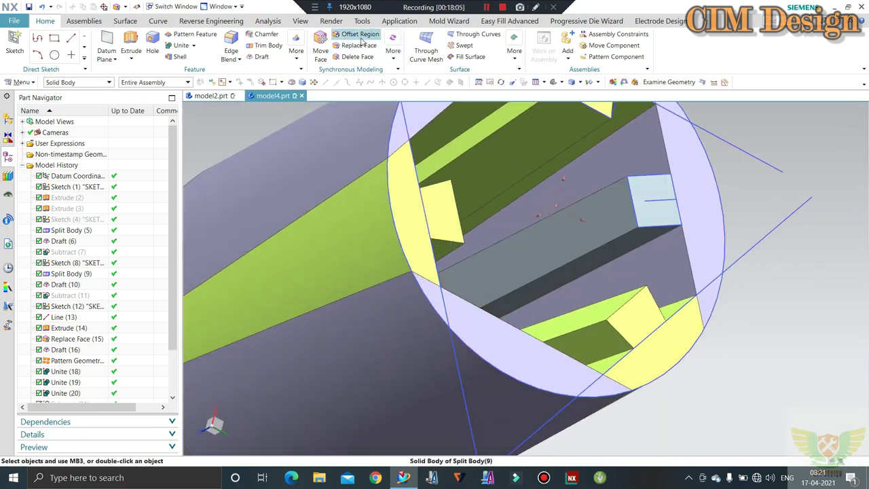
click(360, 34)
click(607, 229)
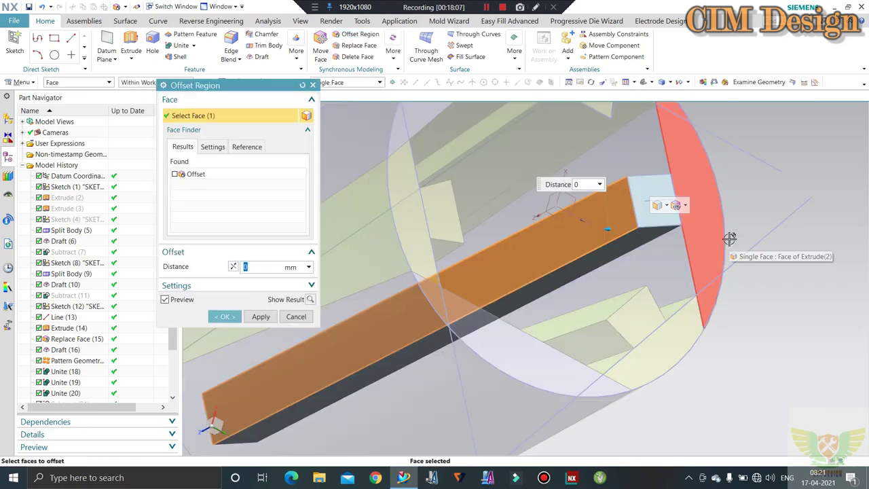
text(.5)
key(Return)
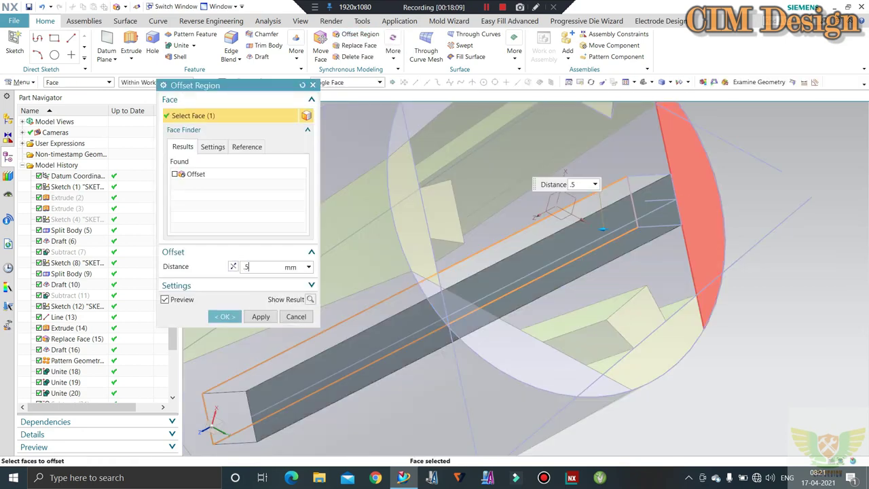
middle_click(512, 214)
mouse_move(512, 214)
middle_down()
mouse_move(516, 226)
mouse_move(506, 238)
mouse_move(520, 264)
middle_up()
scroll(520, 265, up, 5)
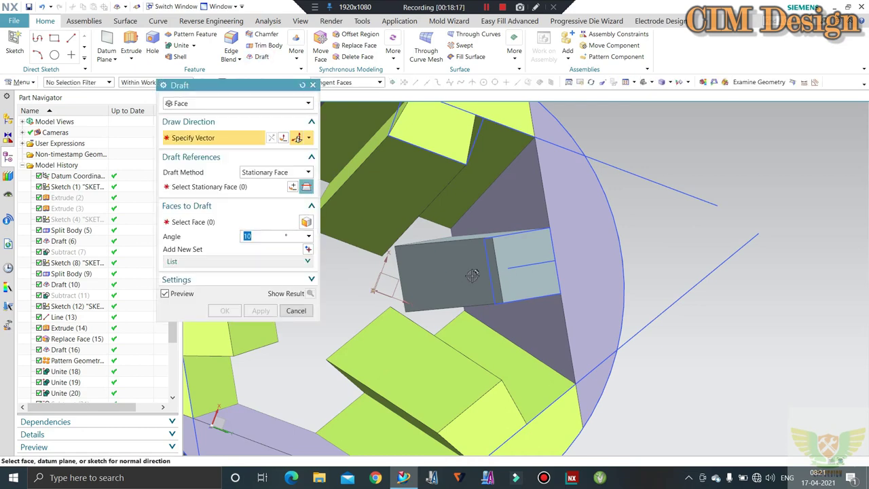
Apply a 10° draft to the bar's two side faces using the chosen pull direction and stationary face.
click(446, 275)
click(449, 280)
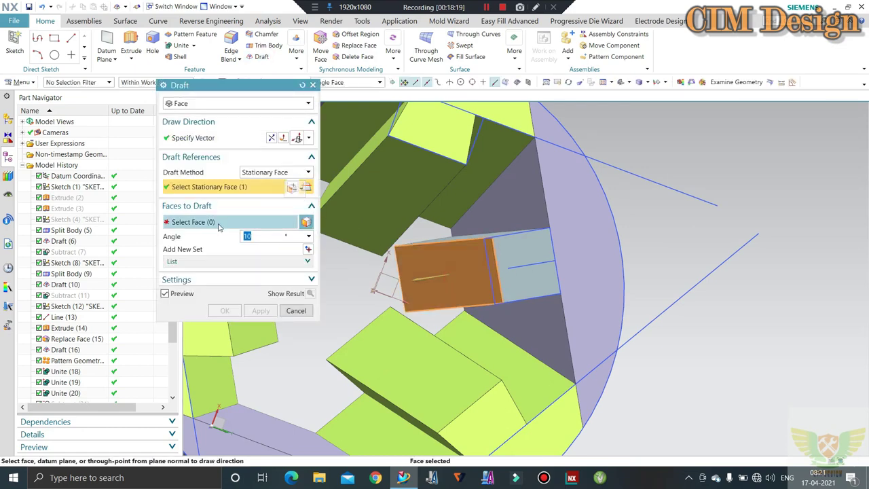
click(493, 285)
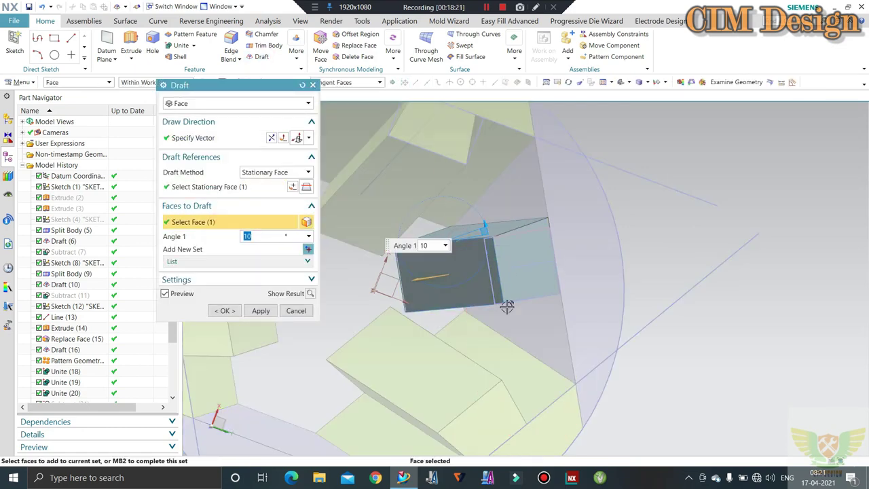
middle_drag(506, 309, 498, 299)
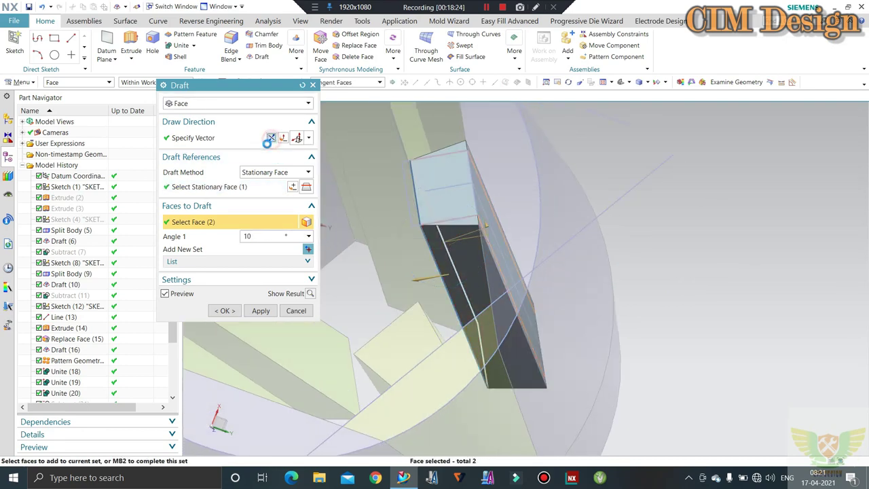
middle_click(417, 211)
mouse_move(417, 211)
middle_down()
mouse_move(518, 231)
mouse_move(489, 203)
middle_up()
middle_click(518, 232)
key(Escape)
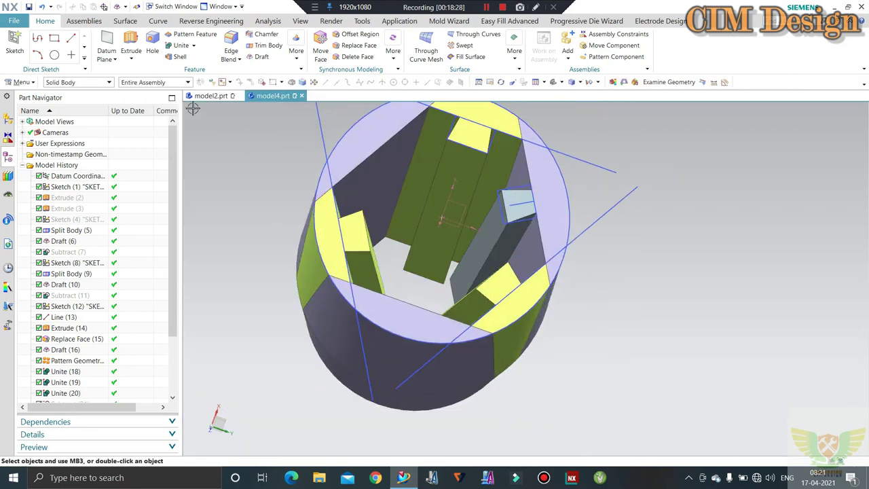
Start a Unite of the cylinder with the inner block, then cancel it unchanged.
click(181, 45)
click(560, 197)
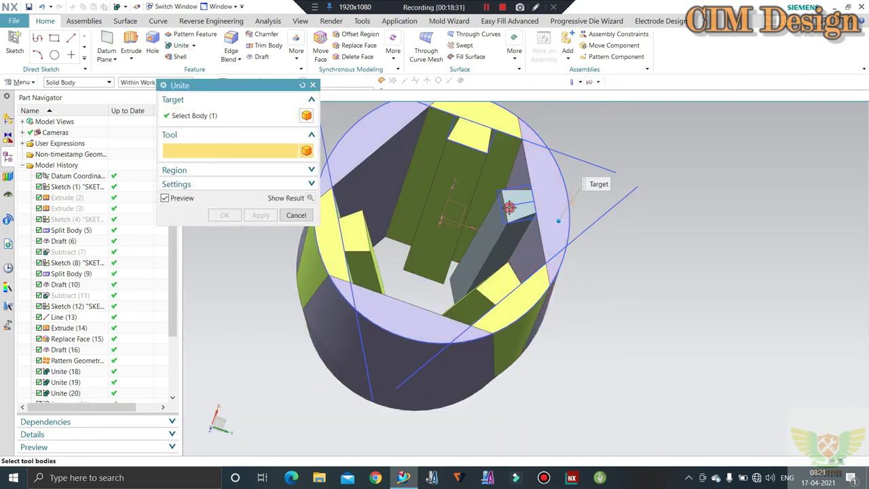
click(515, 197)
click(297, 216)
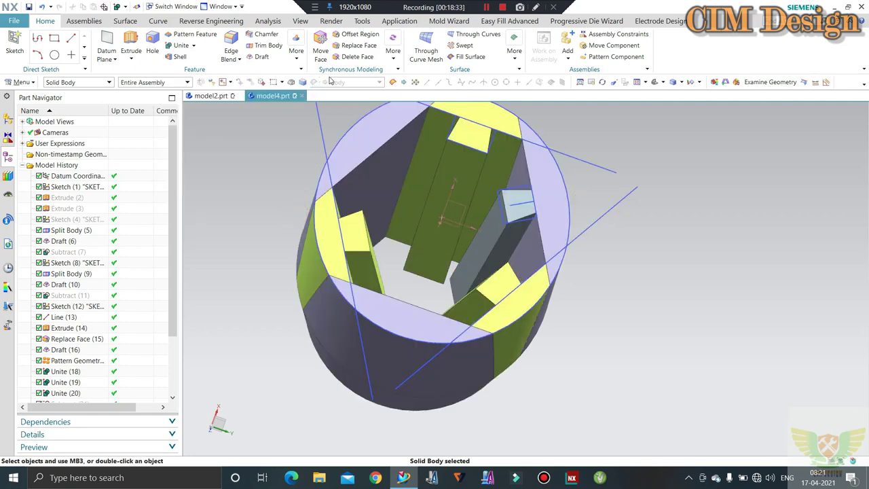
click(296, 60)
Circularly pattern the drafted bar 3 times over 360° about the Z axis through the origin.
click(469, 208)
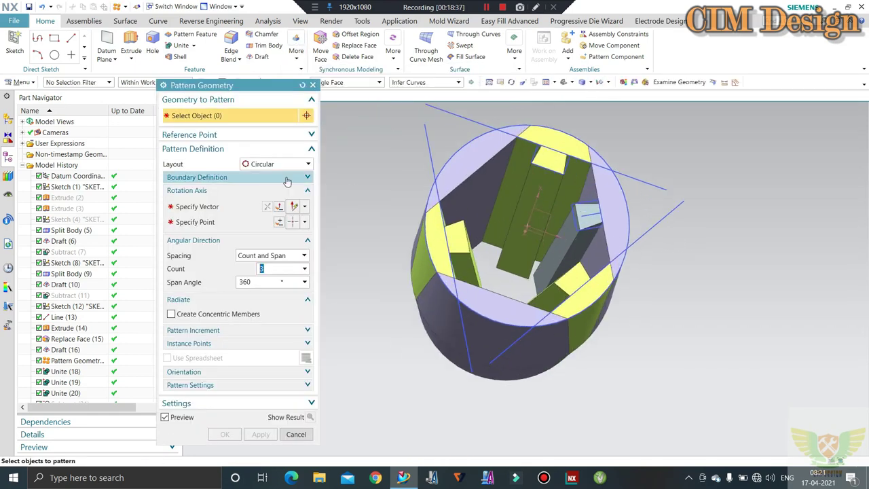
click(568, 235)
middle_click(564, 245)
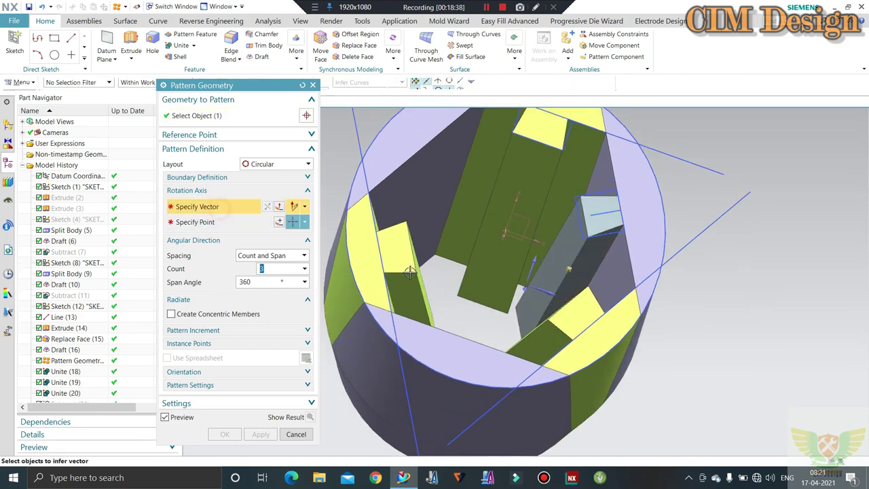
scroll(570, 258, down, 1)
middle_drag(518, 284, 528, 278)
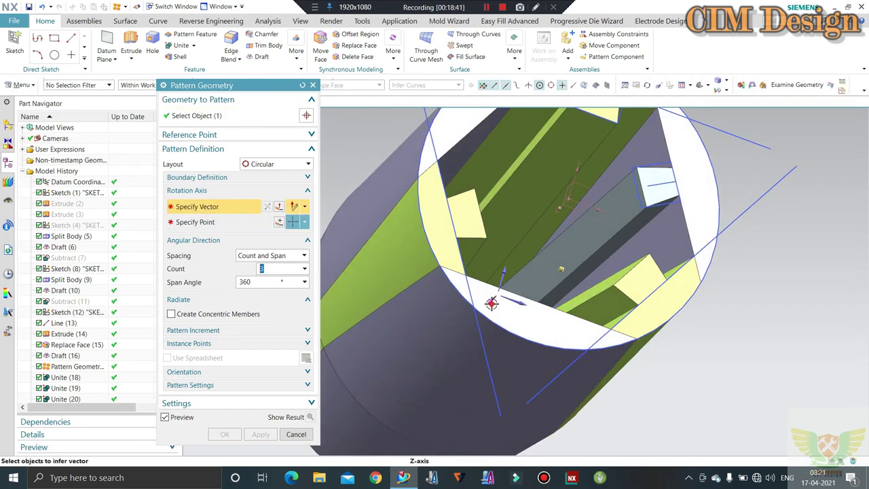
click(492, 303)
click(279, 222)
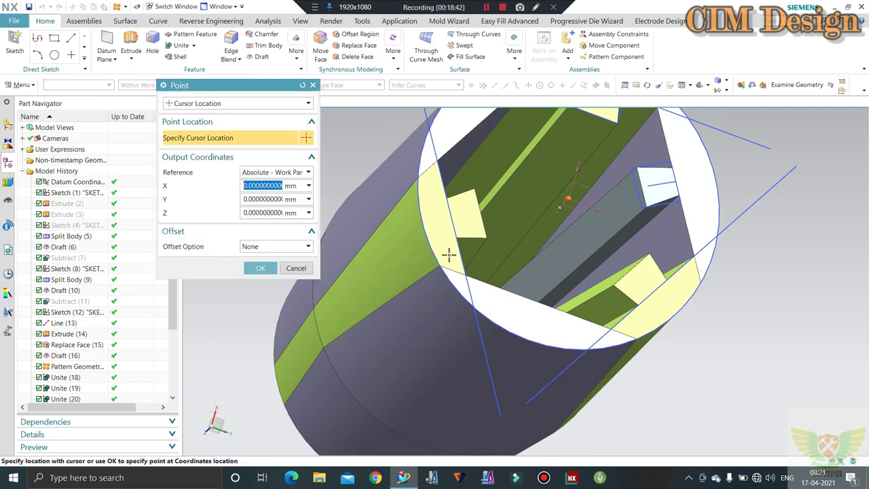
middle_click(455, 249)
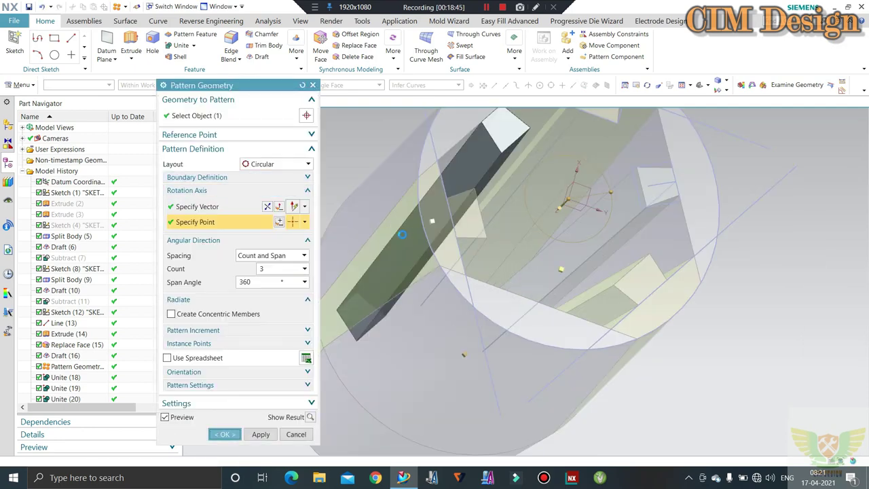
middle_click(404, 232)
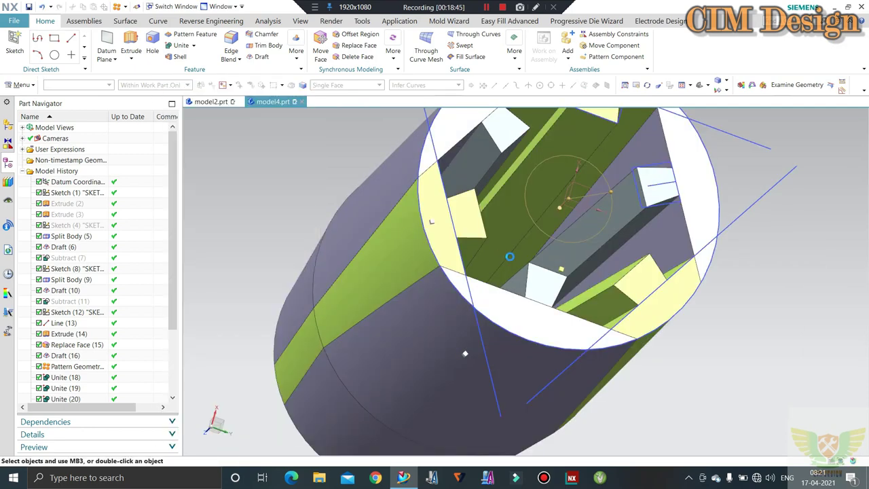
Unite the patterned bars with the main target body.
click(181, 46)
click(452, 116)
click(378, 175)
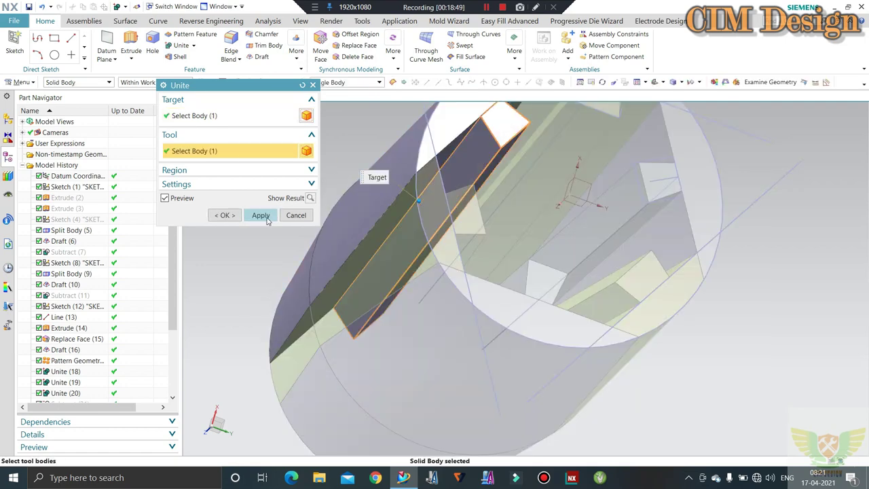
click(261, 215)
click(691, 167)
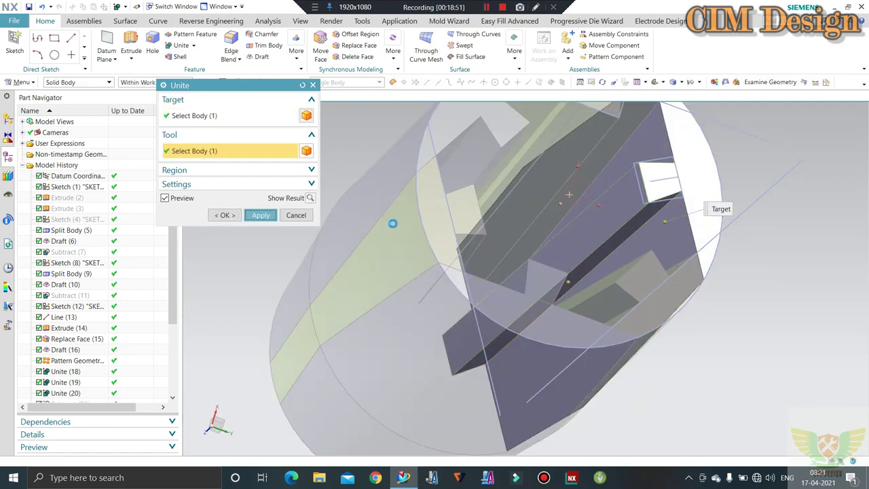
click(475, 392)
click(542, 283)
middle_click(534, 302)
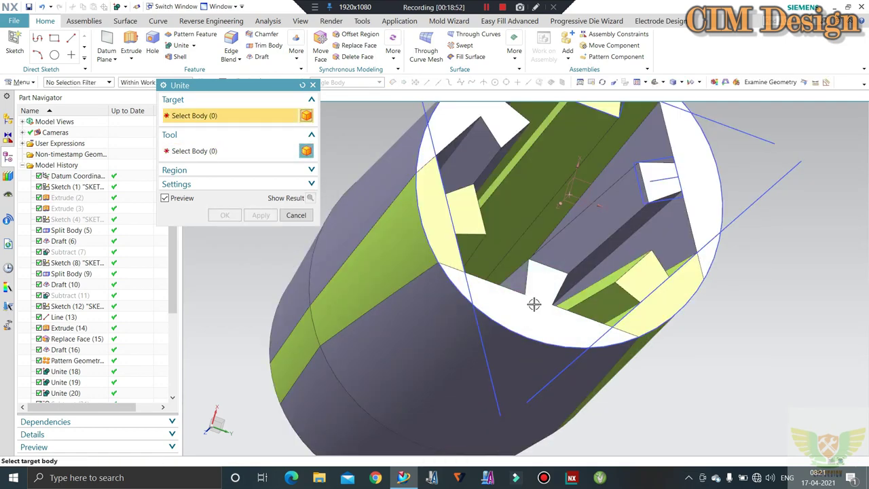
click(296, 215)
Reset to a fitted view and show the previously hidden cylinder bodies again.
mouse_move(438, 242)
middle_down()
mouse_move(585, 206)
mouse_move(493, 187)
mouse_move(505, 194)
middle_up()
scroll(516, 191, up, 3)
key(Home)
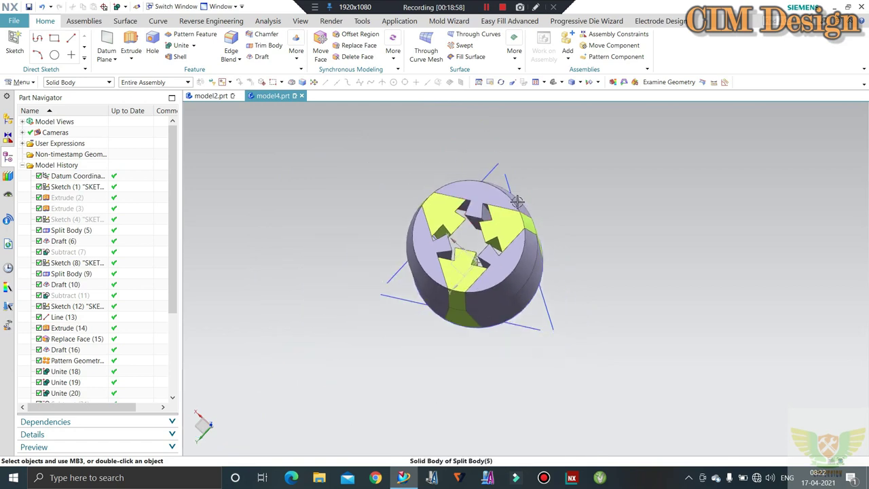
double_click(518, 180)
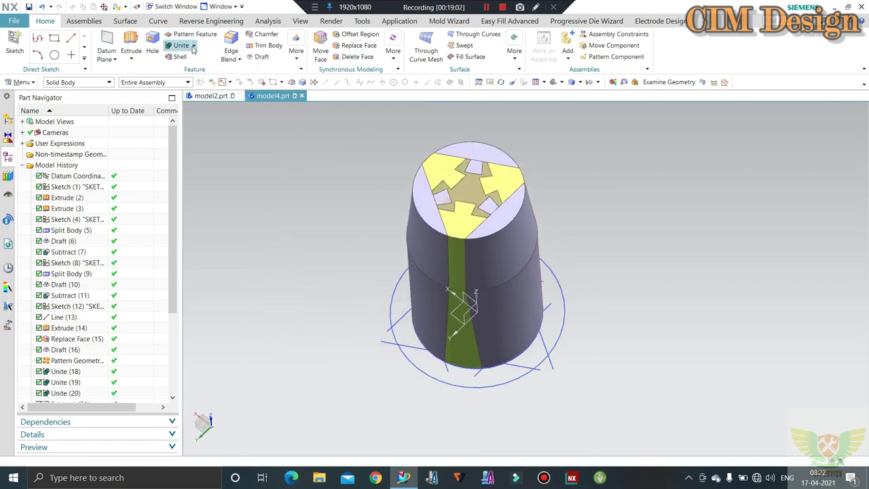
Subtract the patterned bodies as tools from the cylinder target, leaving the star cavity.
click(197, 70)
scroll(461, 170, up, 3)
click(479, 436)
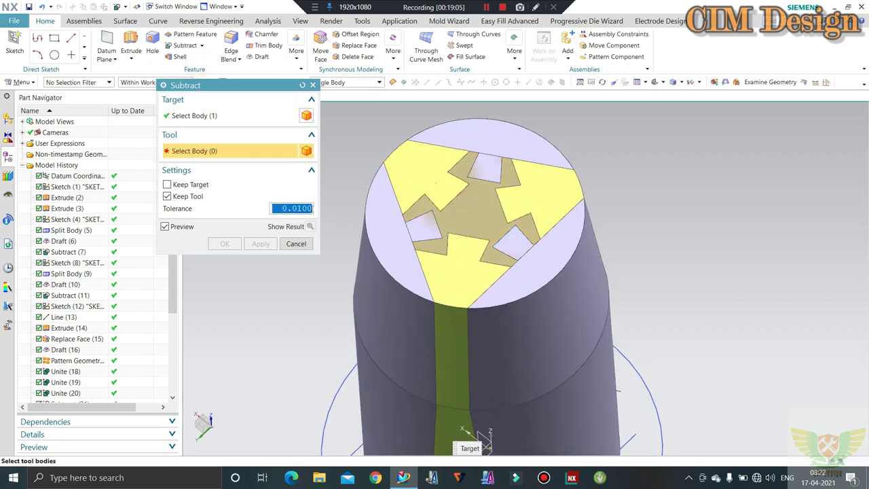
click(471, 181)
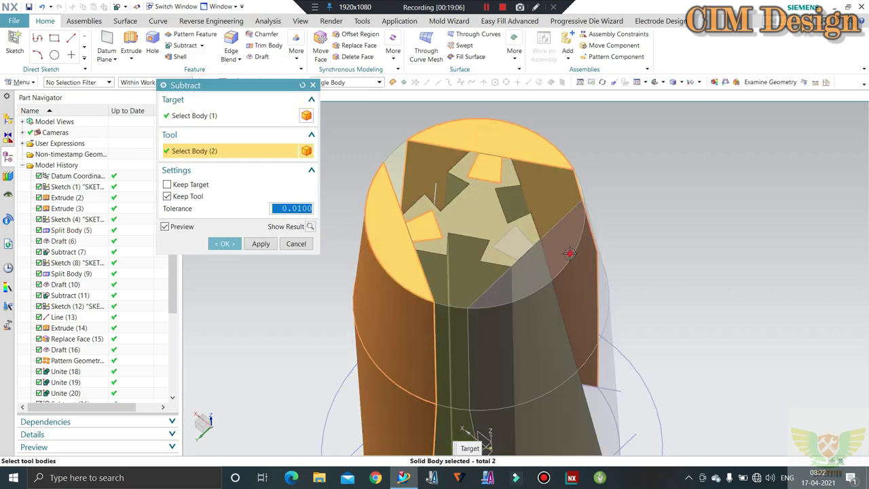
click(570, 253)
click(227, 243)
scroll(475, 272, down, 3)
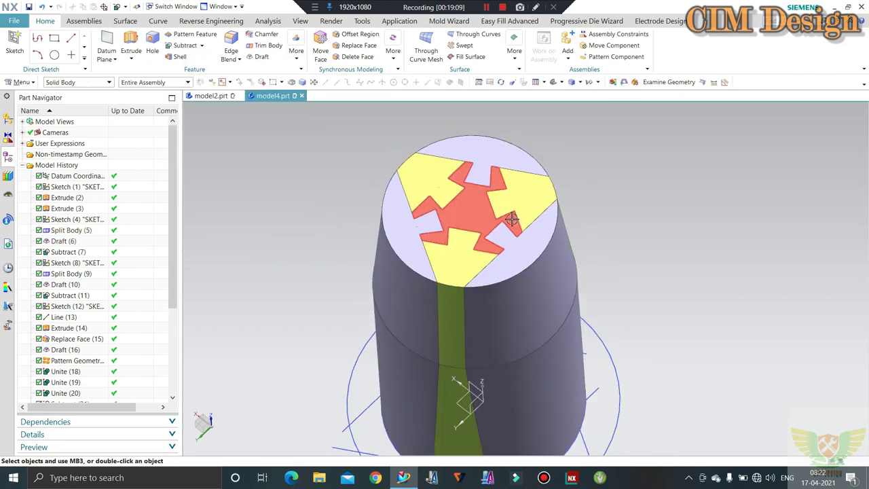
middle_drag(462, 359, 582, 201)
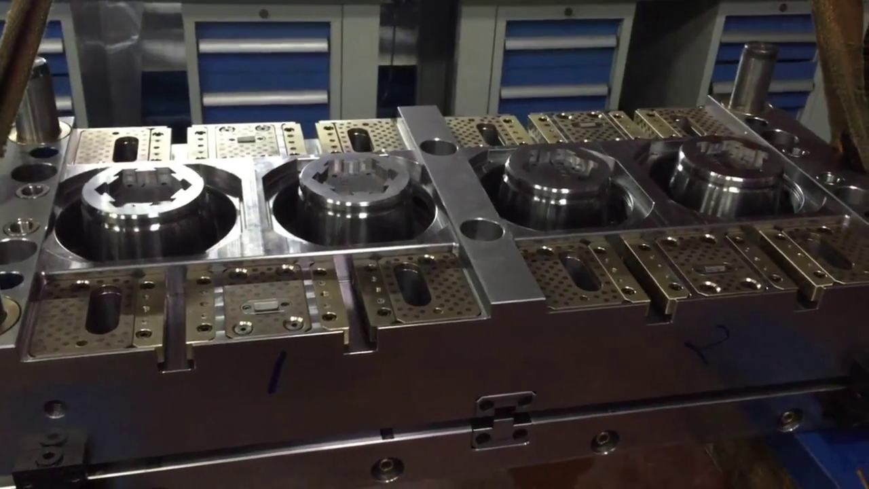